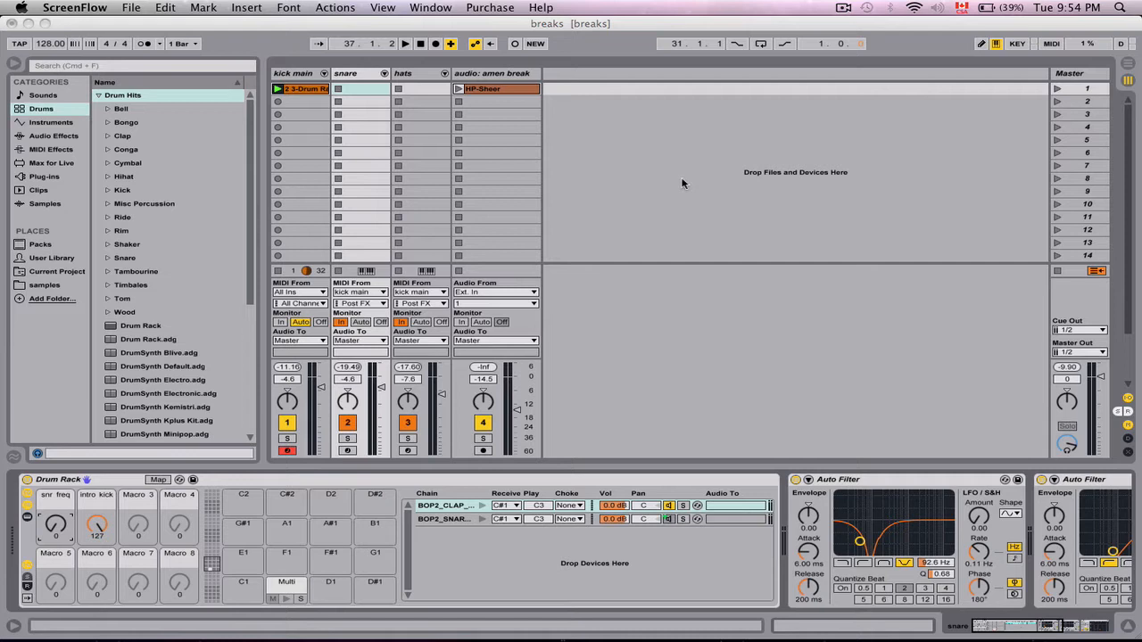
Inspect the drum racks on the kick main, snare and hats tracks, auditioning the kick and hat pads
left_click(403, 41)
left_click(315, 75)
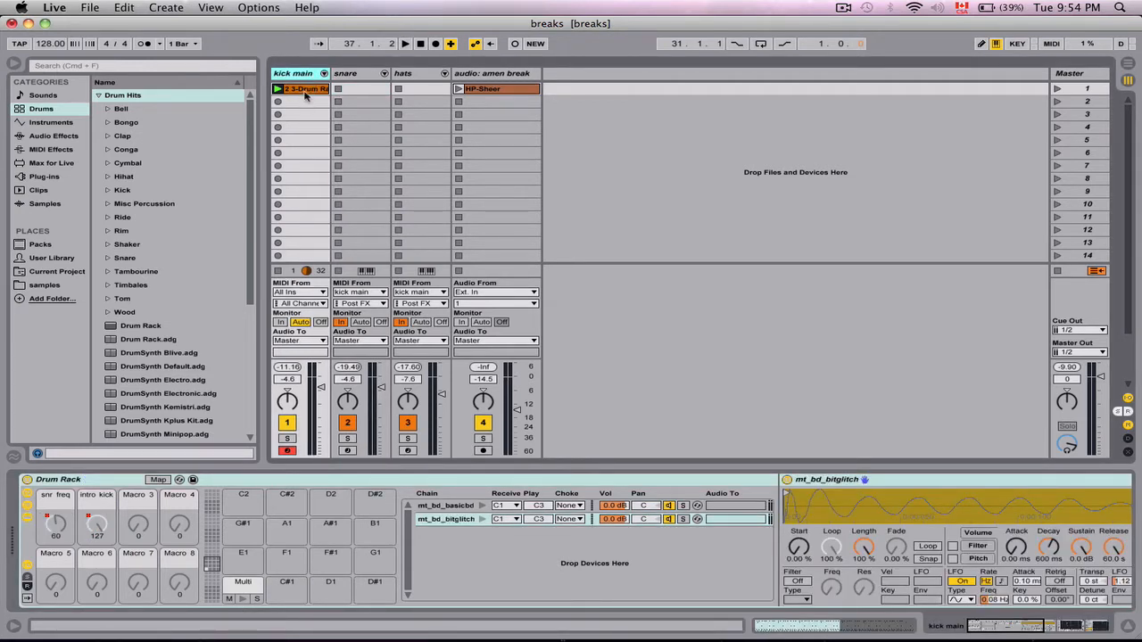
left_click(304, 91)
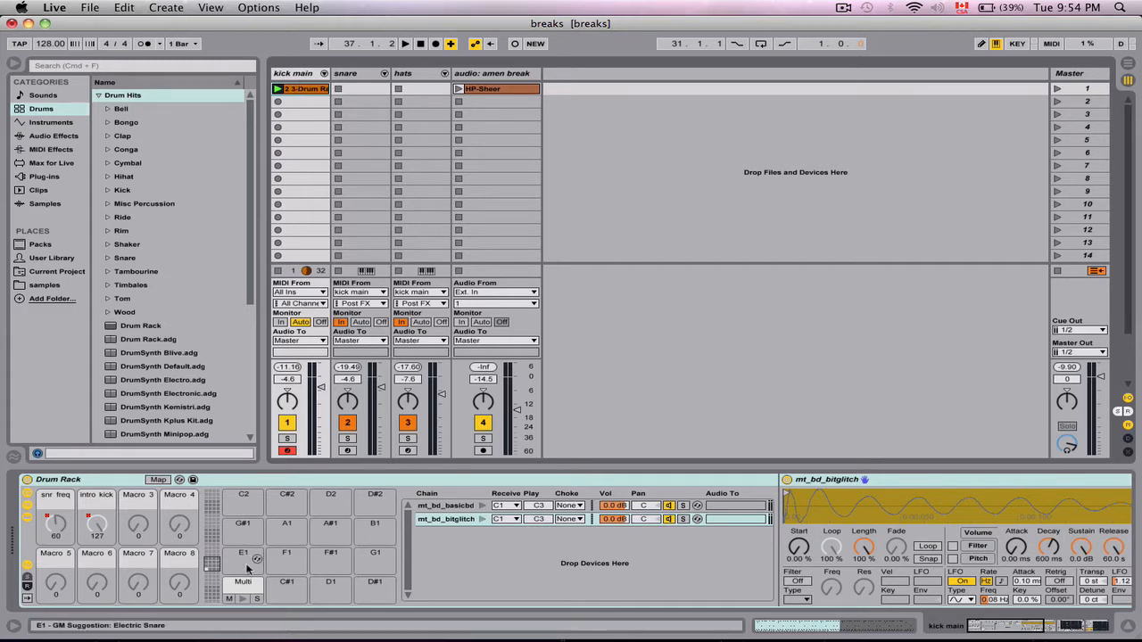
left_click(243, 599)
left_click(352, 104)
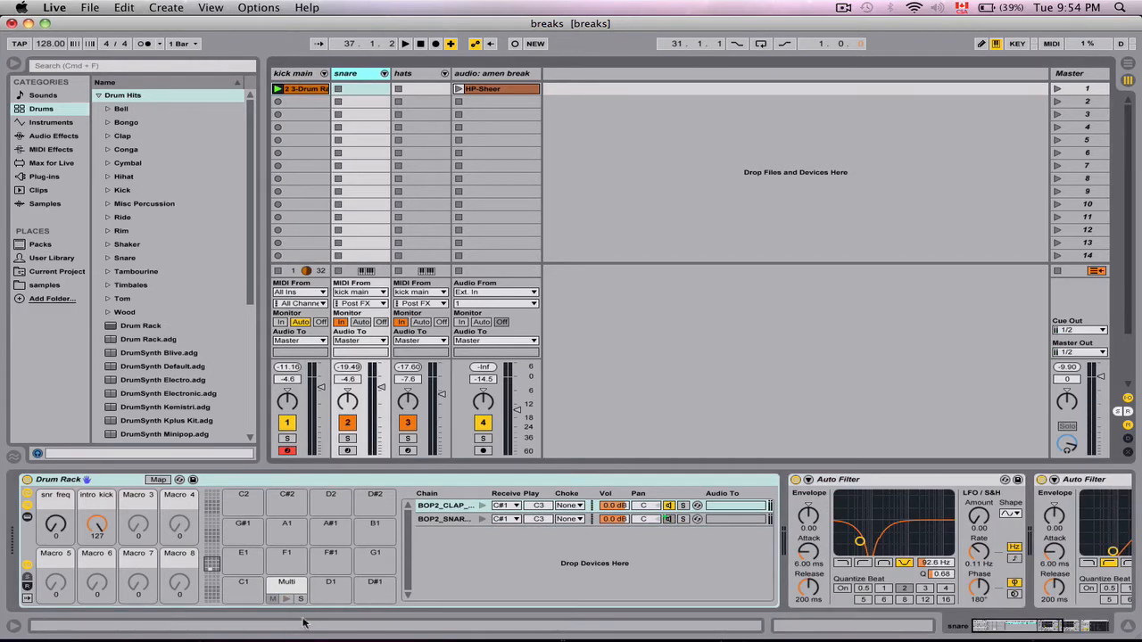
left_click(399, 111)
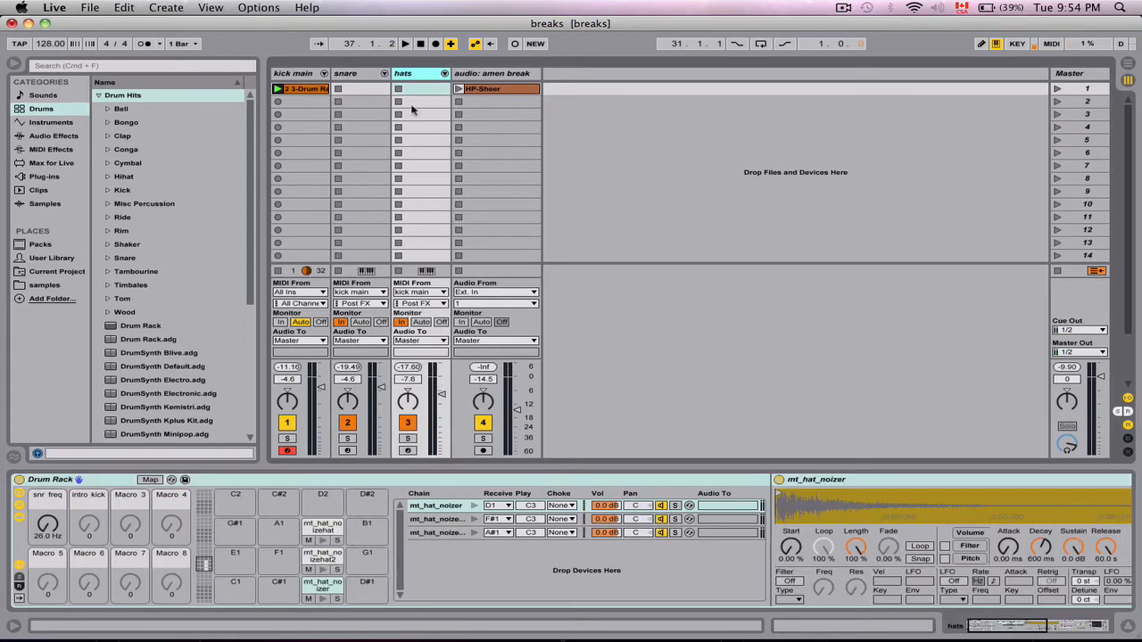
left_click(323, 594)
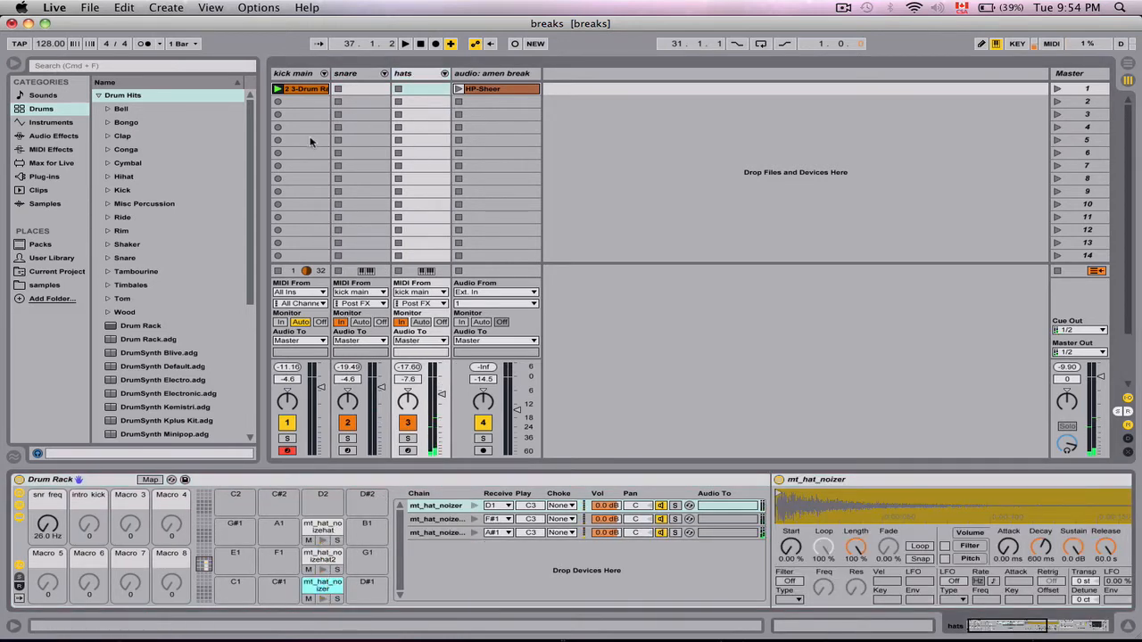
left_click(290, 78)
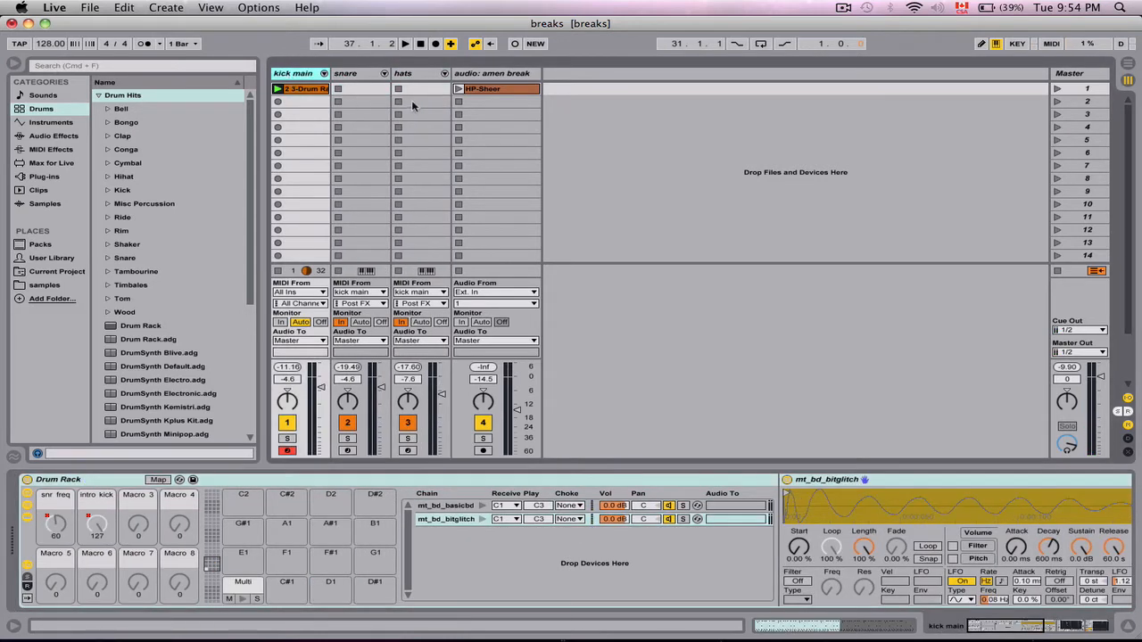
Play the kick main clip to hear the layered drum tracks together, and stop it
left_click(277, 90)
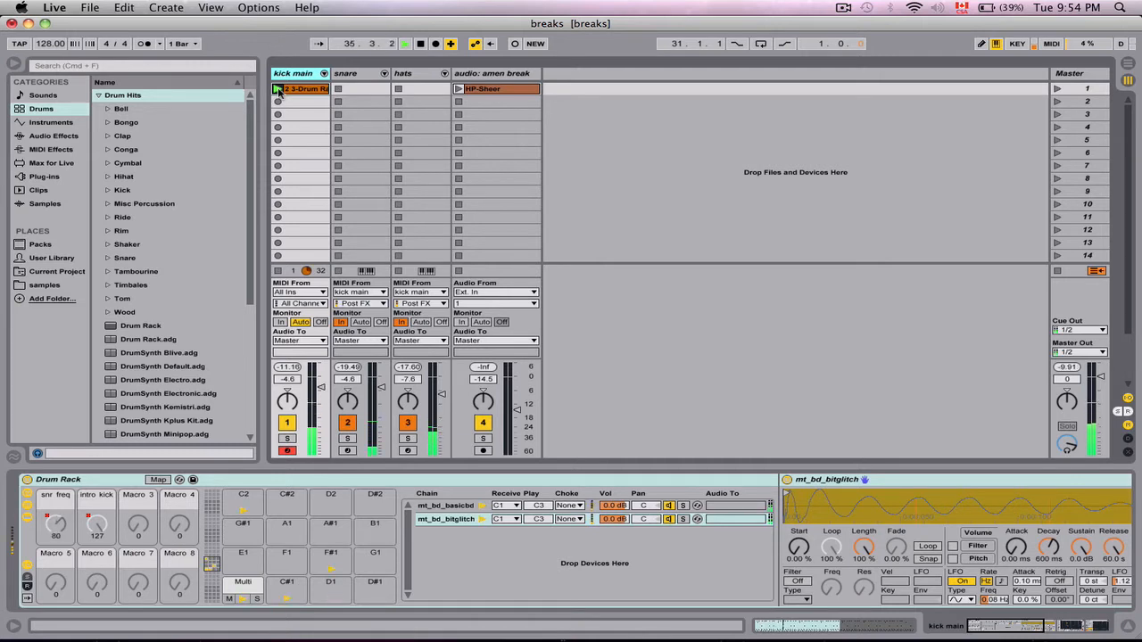
key("space")
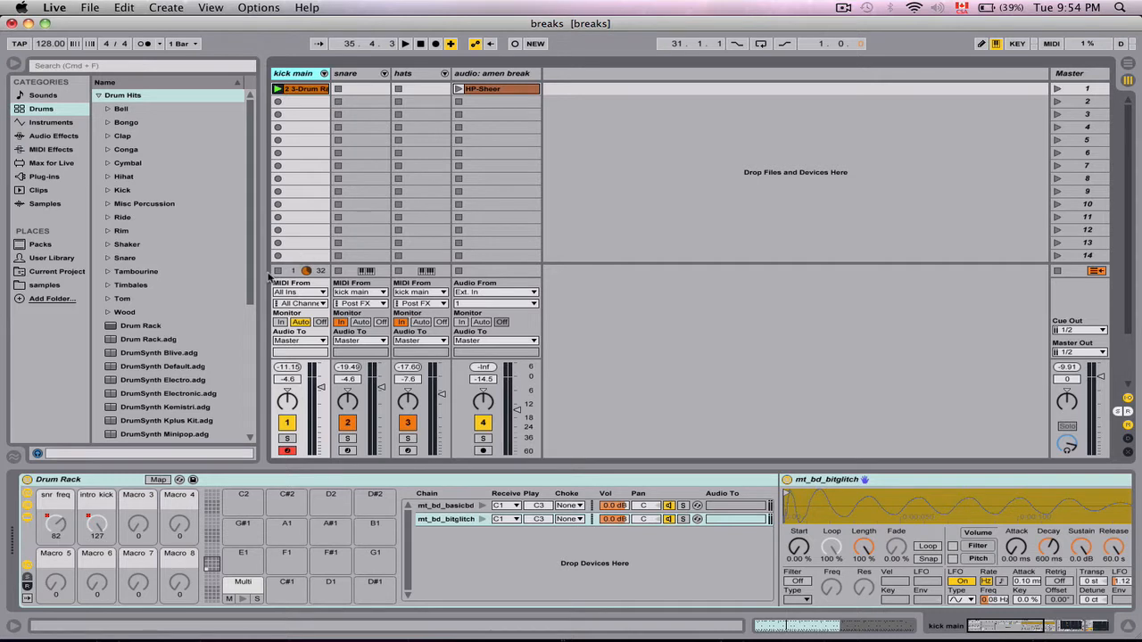
left_click(278, 272)
Show the HP-Sheer clip's sample on the amen break track, solo the track and play the clip through before stopping playback
left_click(497, 89)
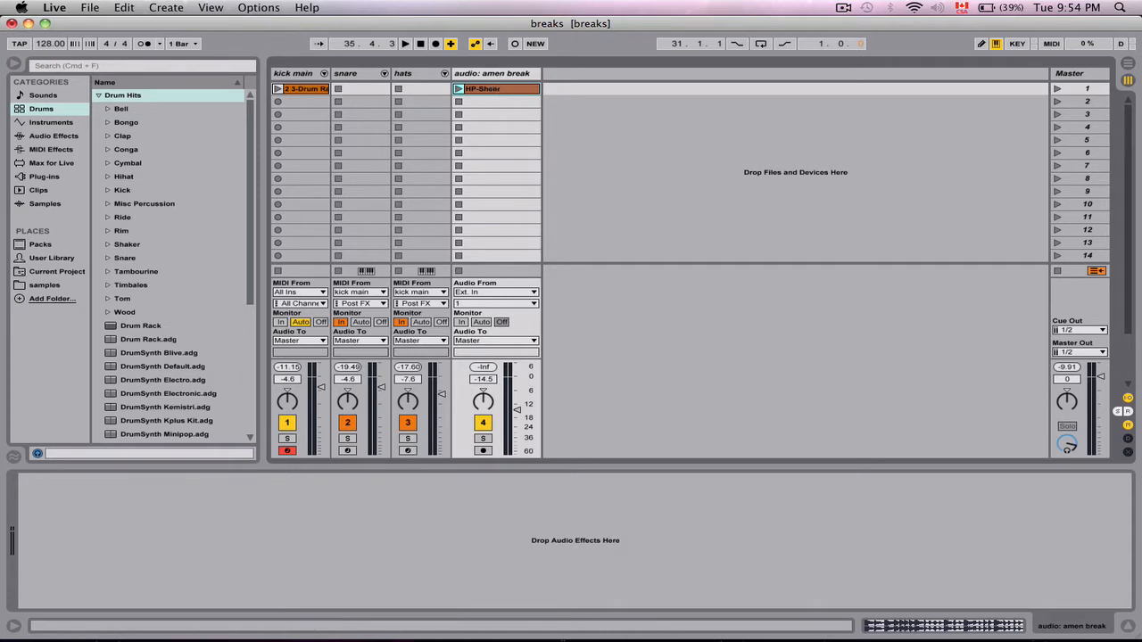
double_click(494, 89)
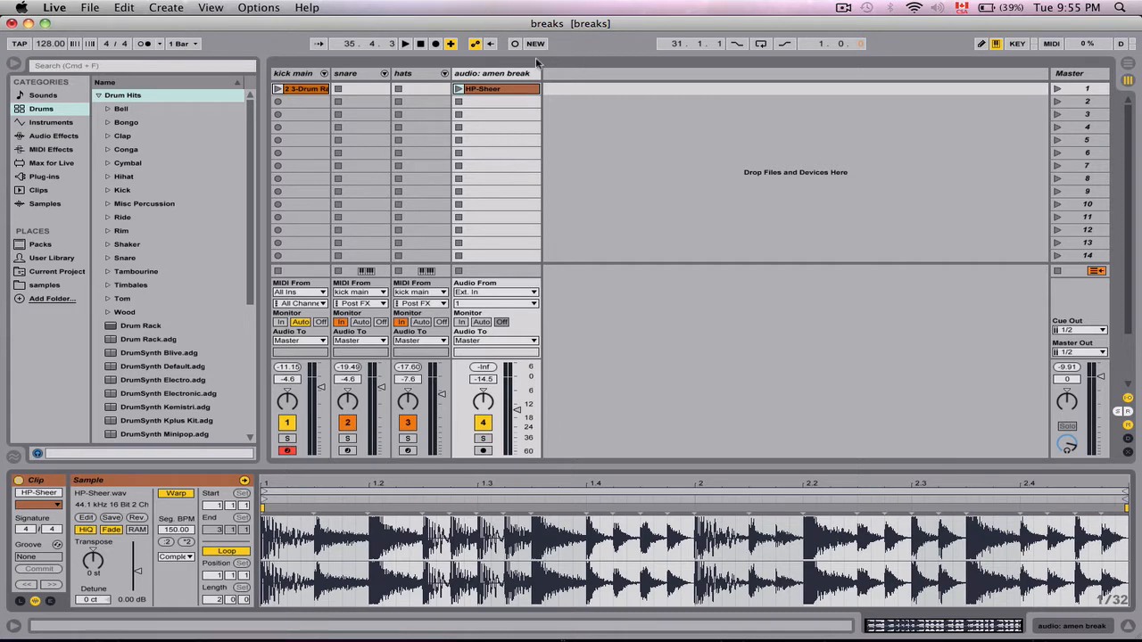
left_click(480, 438)
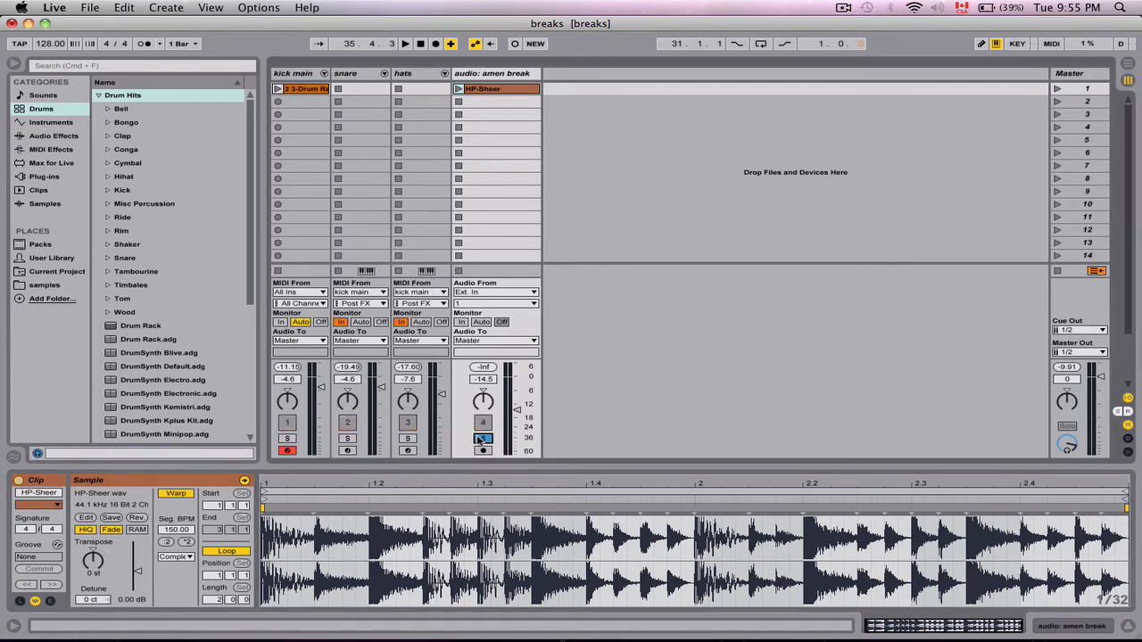
left_click(460, 90)
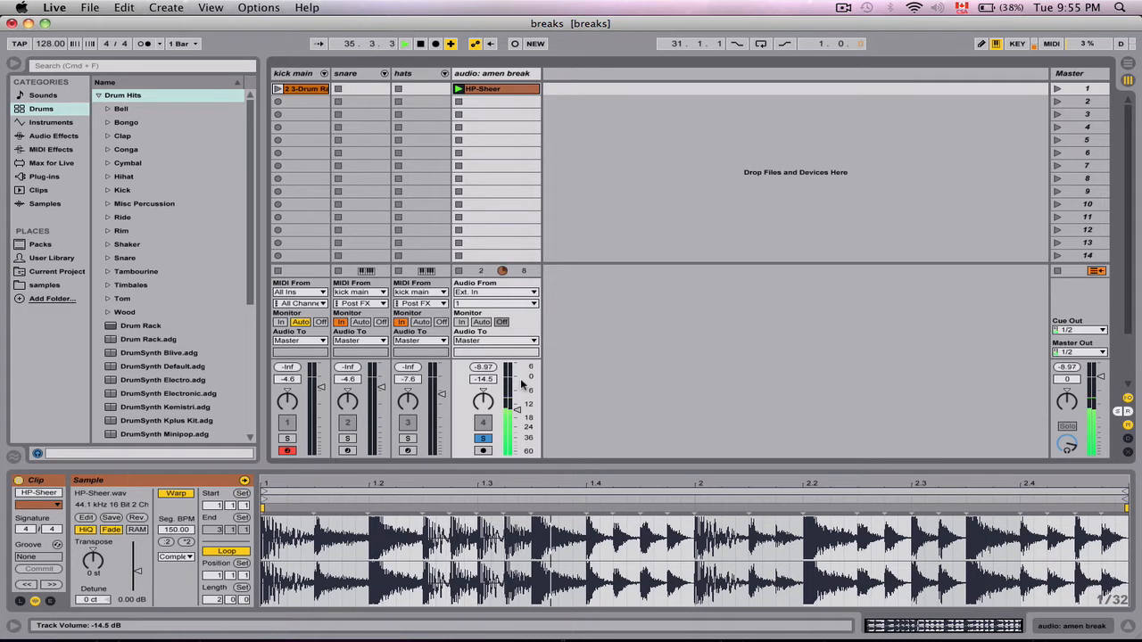
key("space")
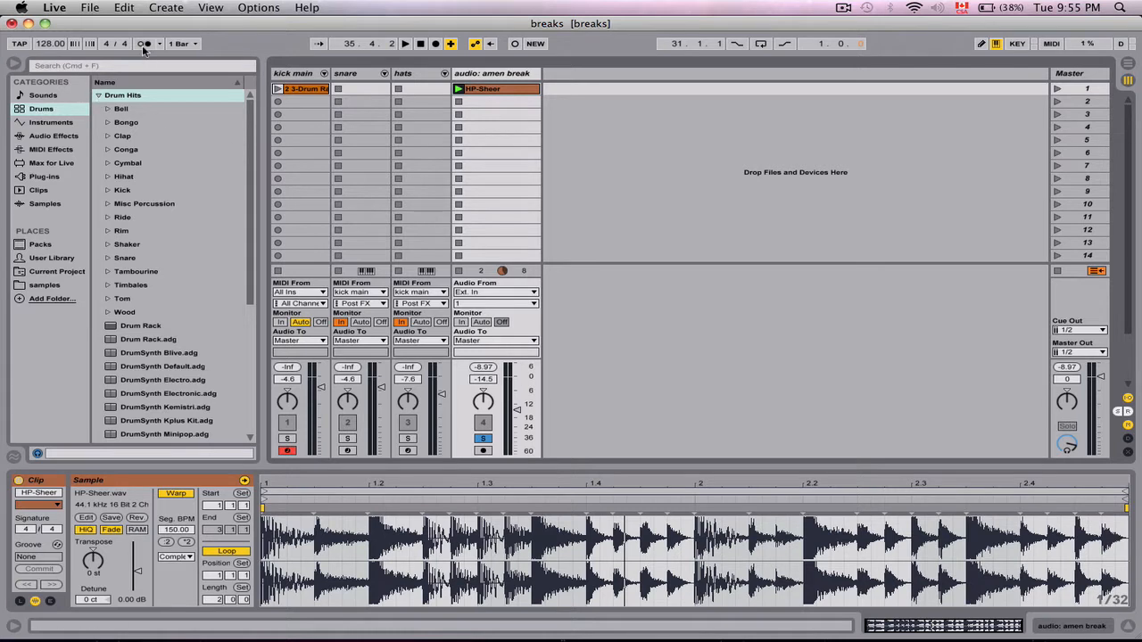
Freeze the amen break track and flatten it to a rendered audio clip
right_click(506, 96)
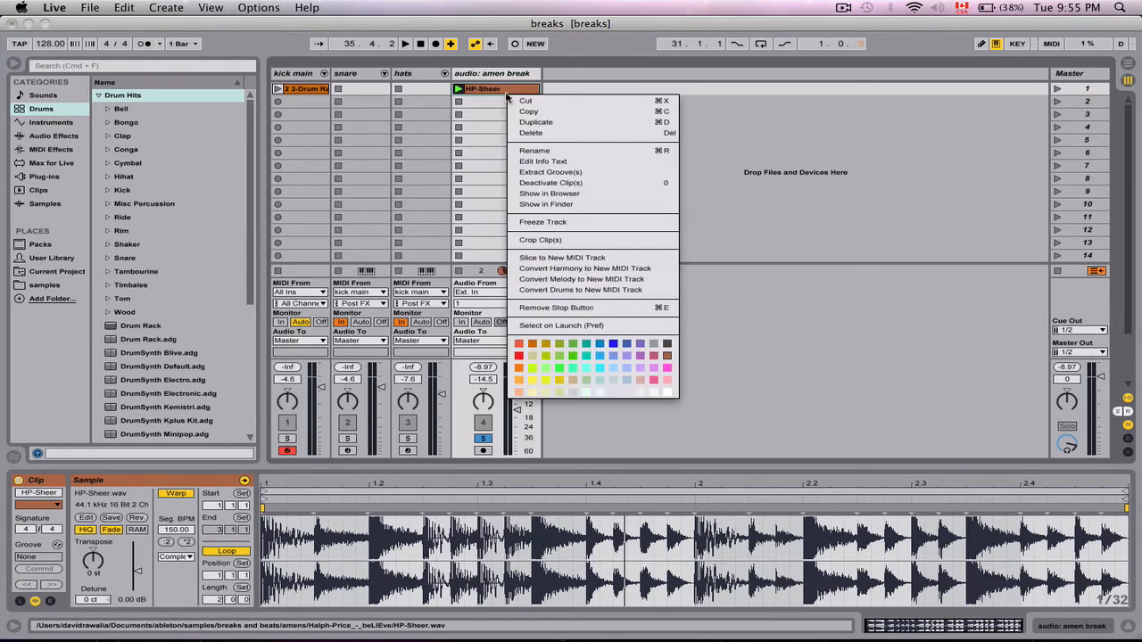
left_click(530, 222)
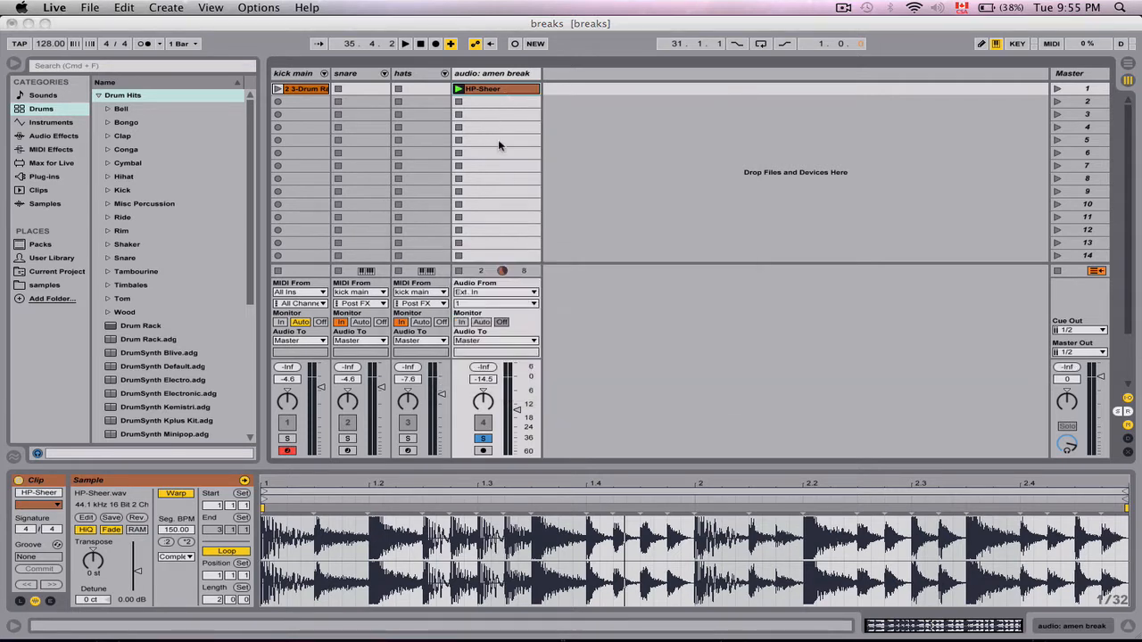
right_click(503, 90)
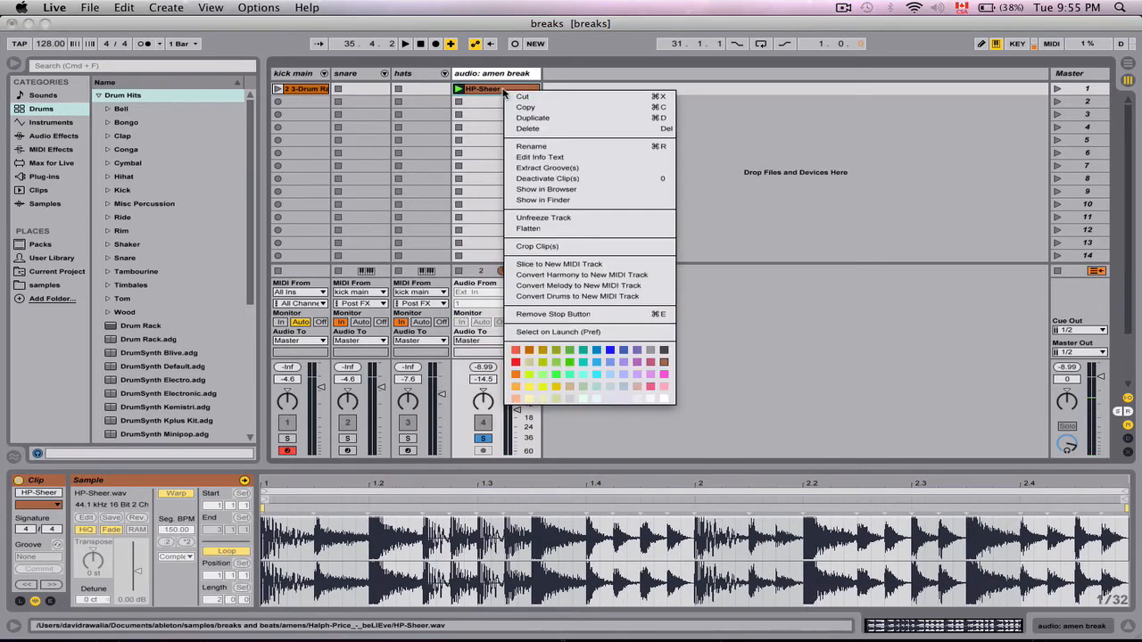
left_click(565, 229)
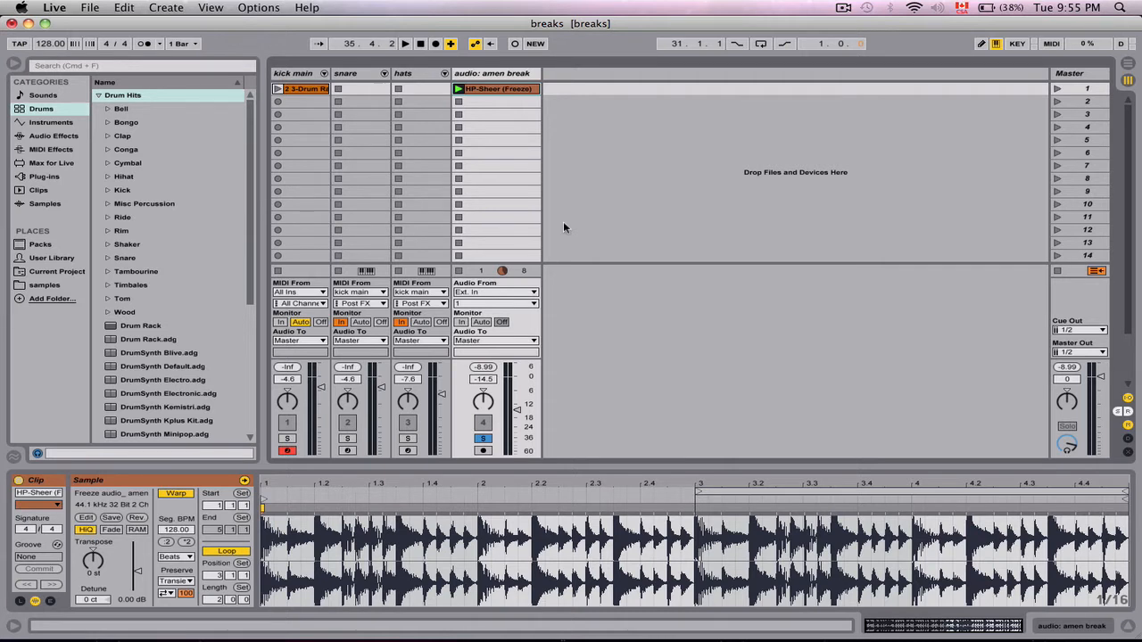
Loop the flattened clip's first two bars and slice it to a new MIDI track per 1/8 note with the Built-in preset
left_click_drag(698, 491, 263, 492)
left_click_drag(1125, 492, 696, 496)
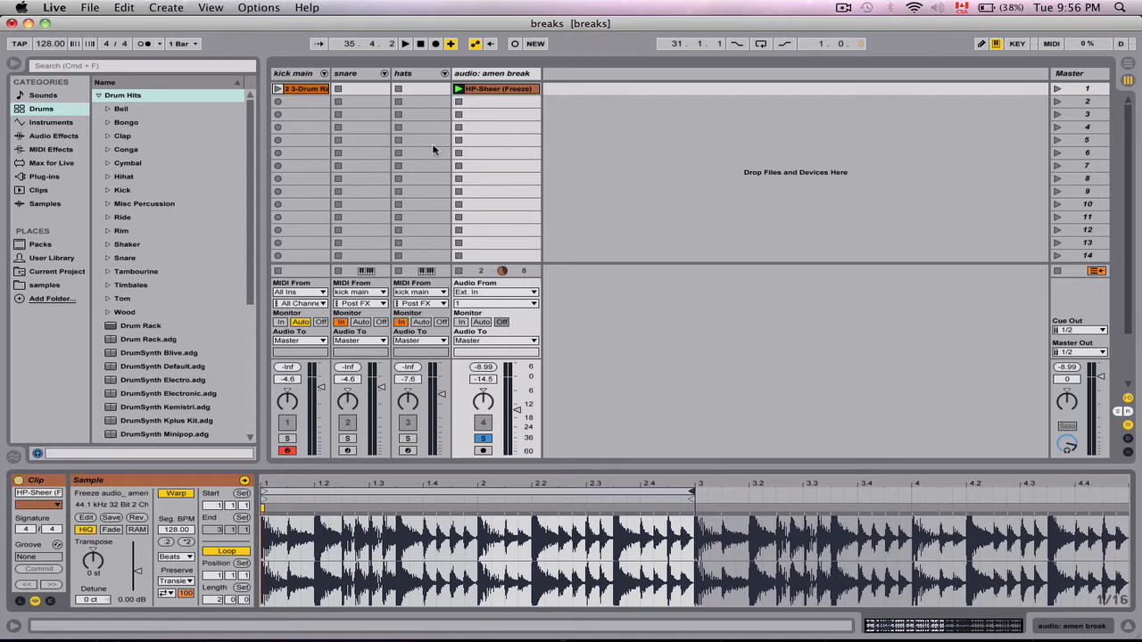
right_click(502, 93)
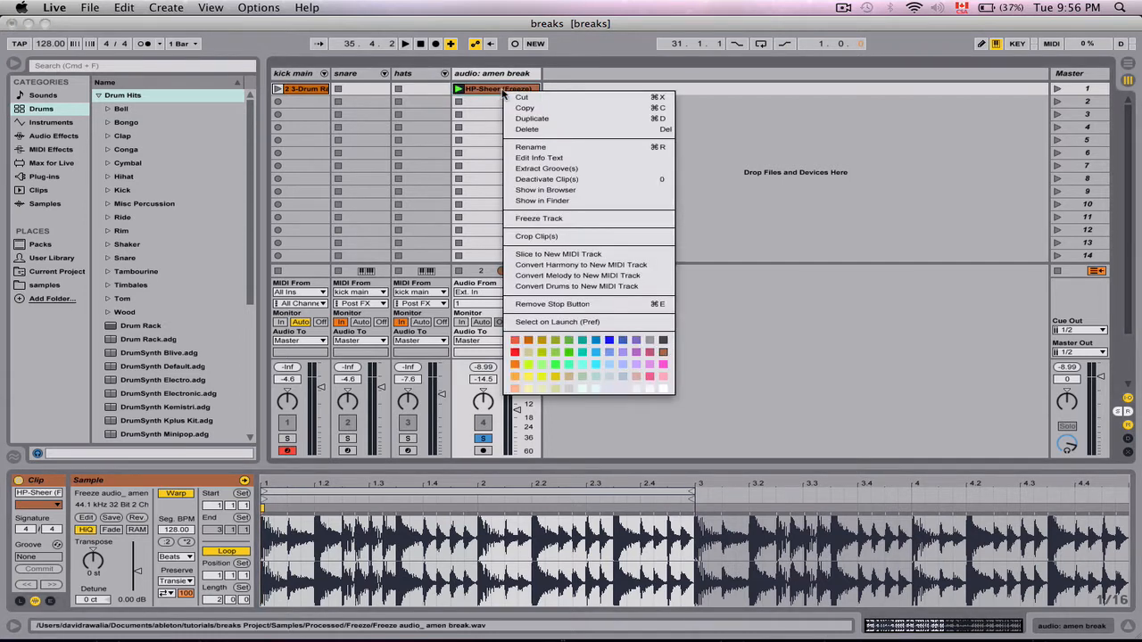
left_click(559, 254)
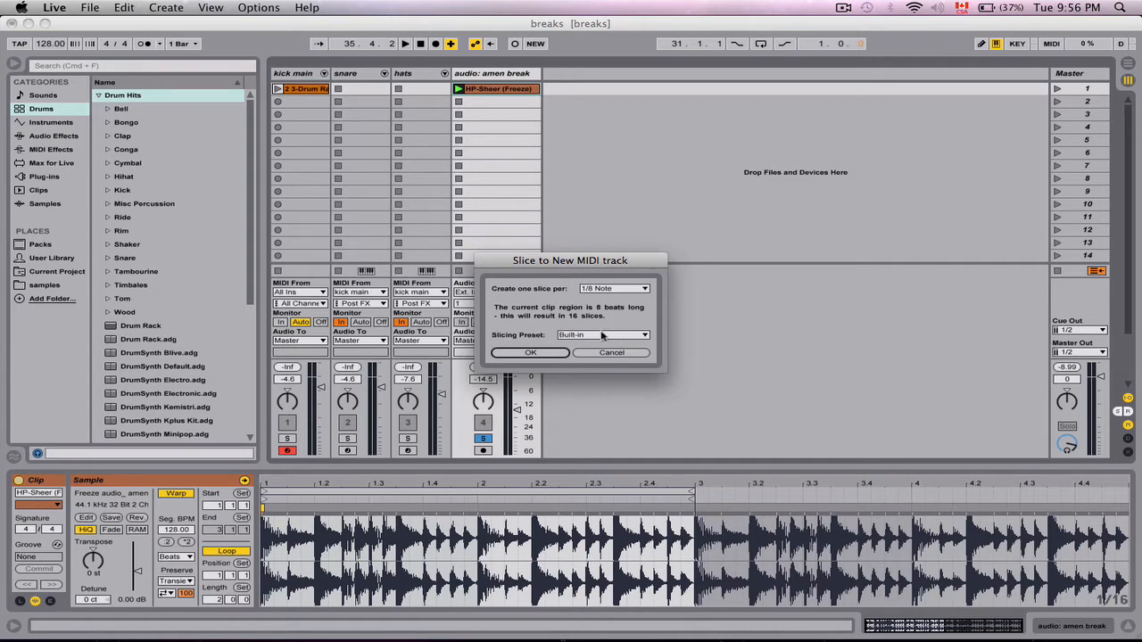
left_click(525, 352)
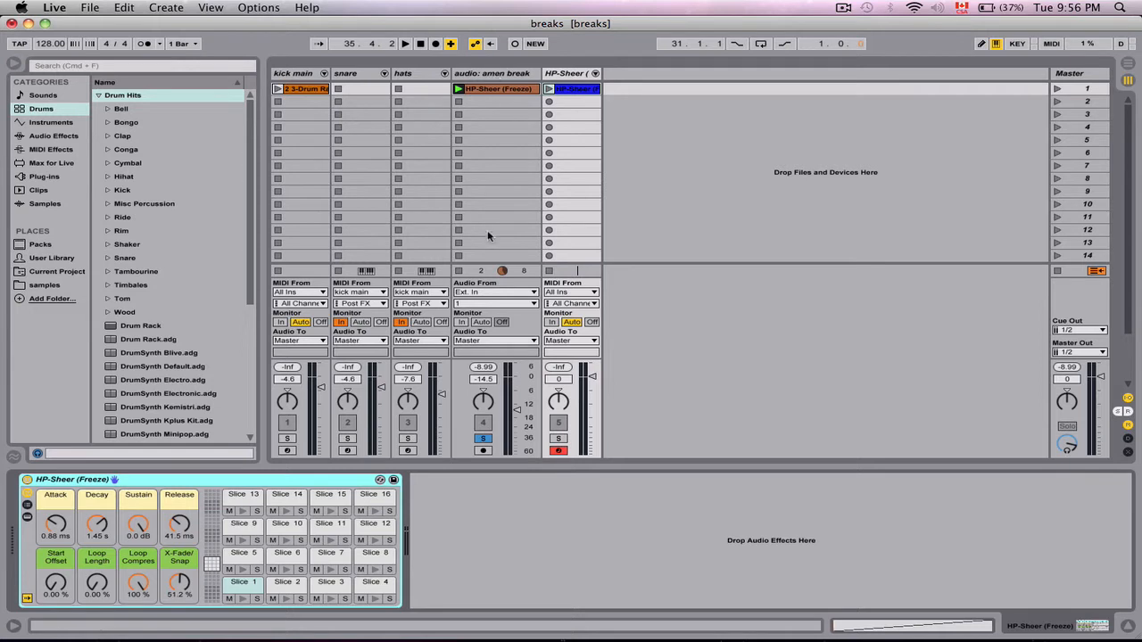
Stop the amen break clip and solo the new sliced HP-Sheer track instead
left_click(459, 270)
left_click(559, 438)
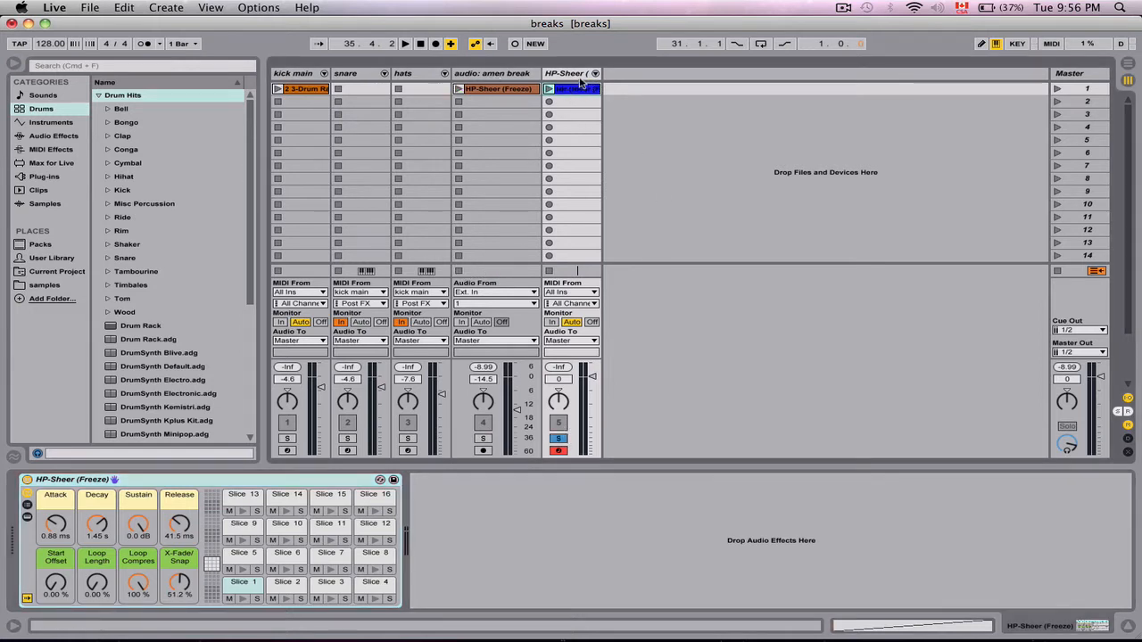
Compare the flattened clip's waveform with the sliced drum rack, examining the sample regions of slices 1, 2 and 3
left_click(536, 88)
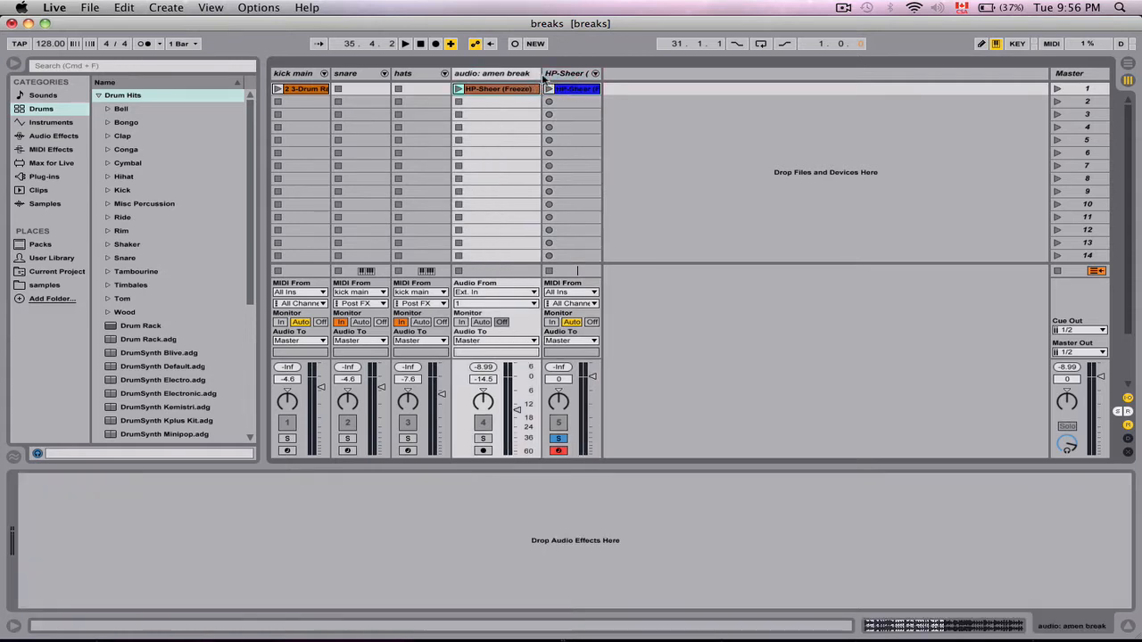
key("shift+Tab")
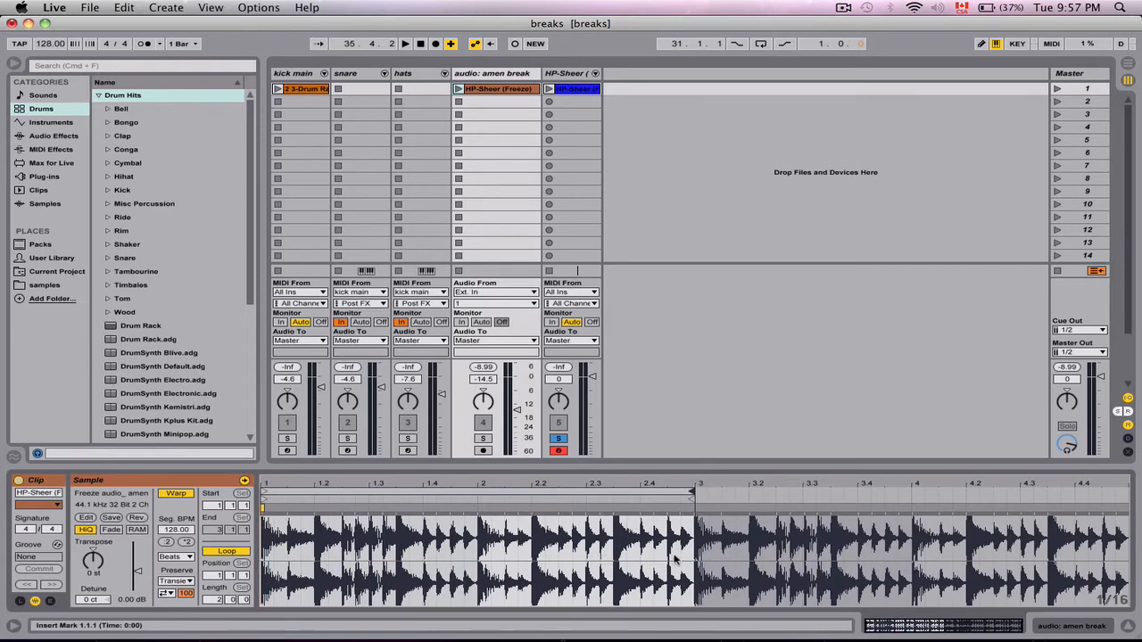
left_click(571, 90)
key("shift+Tab")
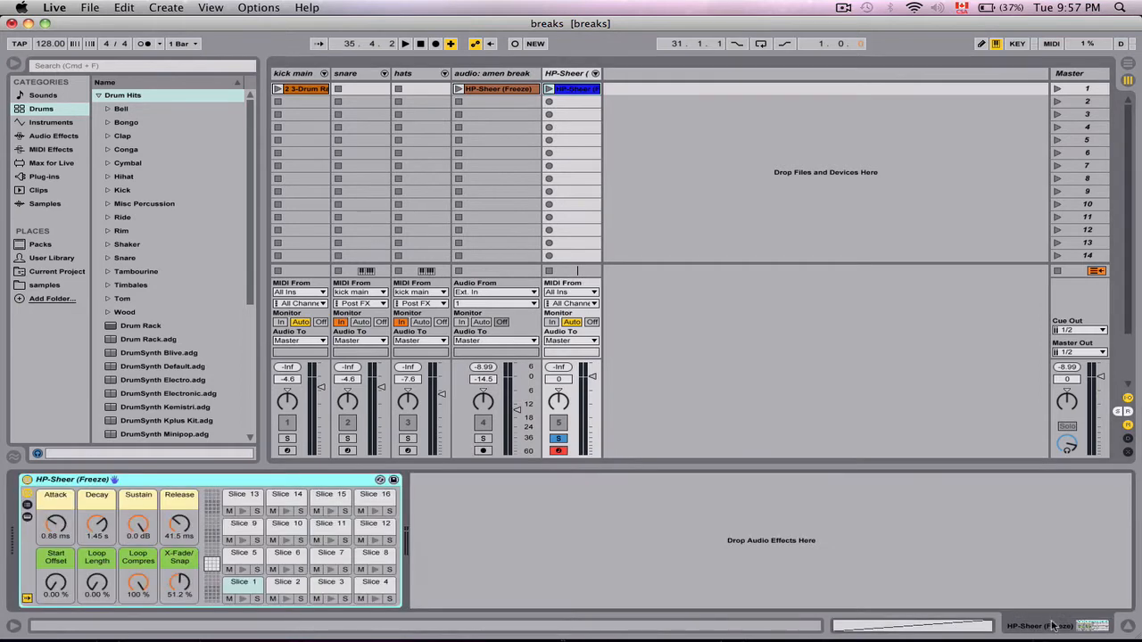
left_click(242, 585)
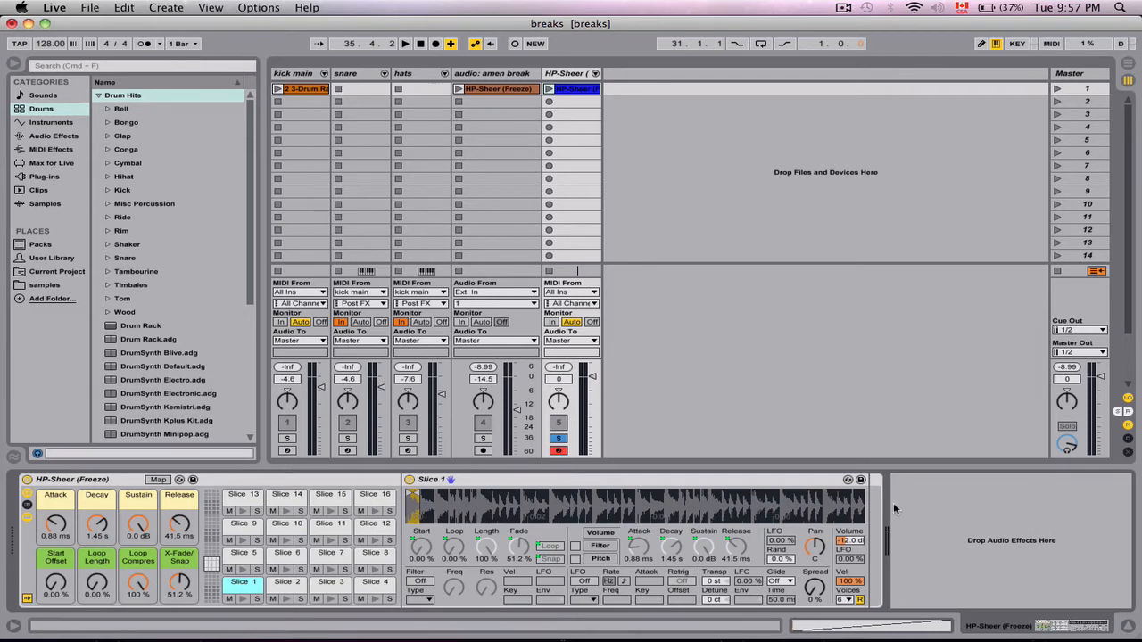
left_click_drag(417, 507, 418, 580)
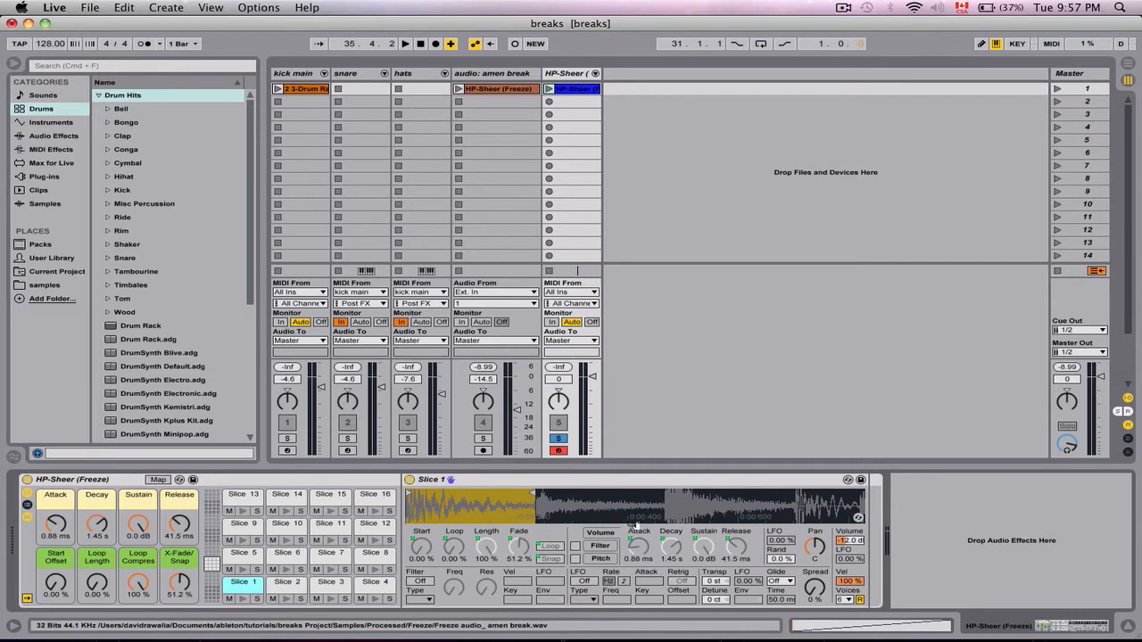
left_click(288, 589)
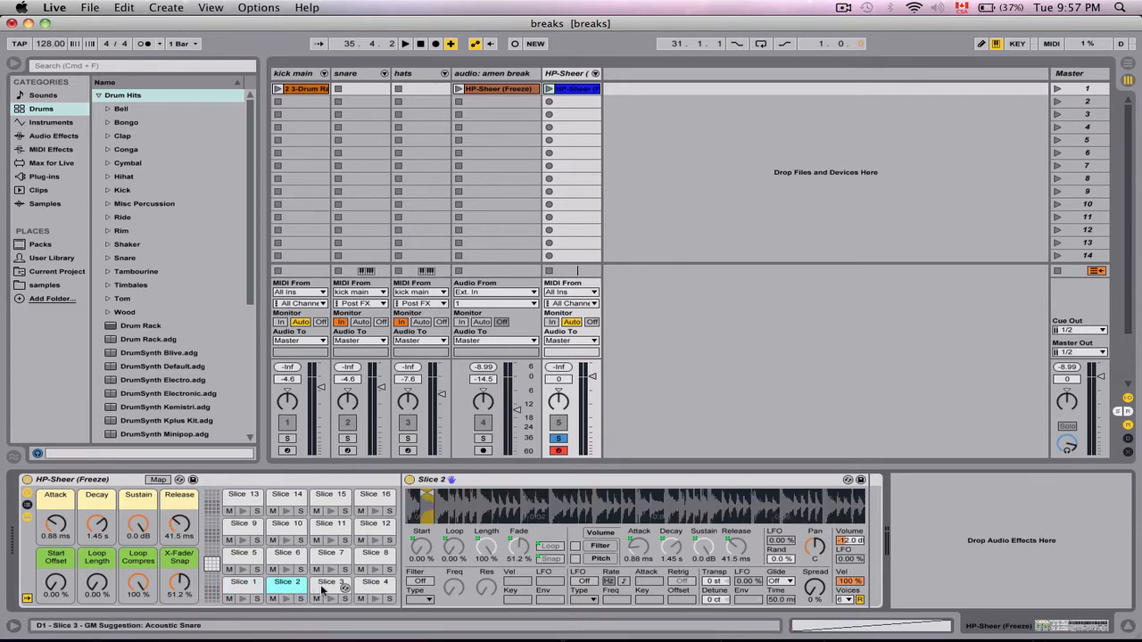
left_click(322, 589)
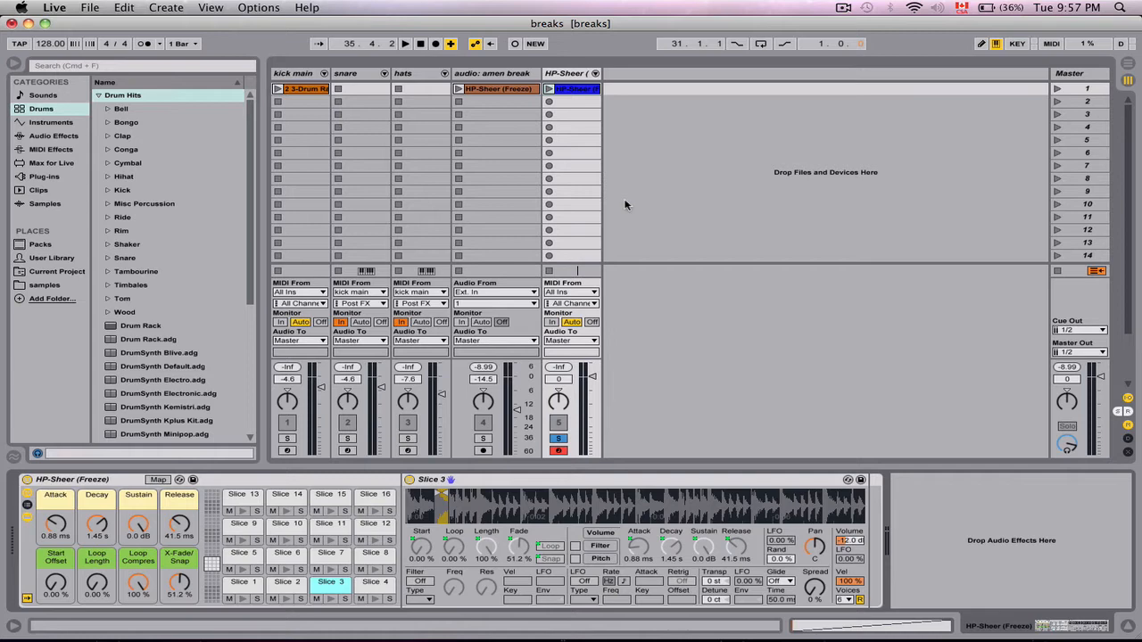
right_click(486, 89)
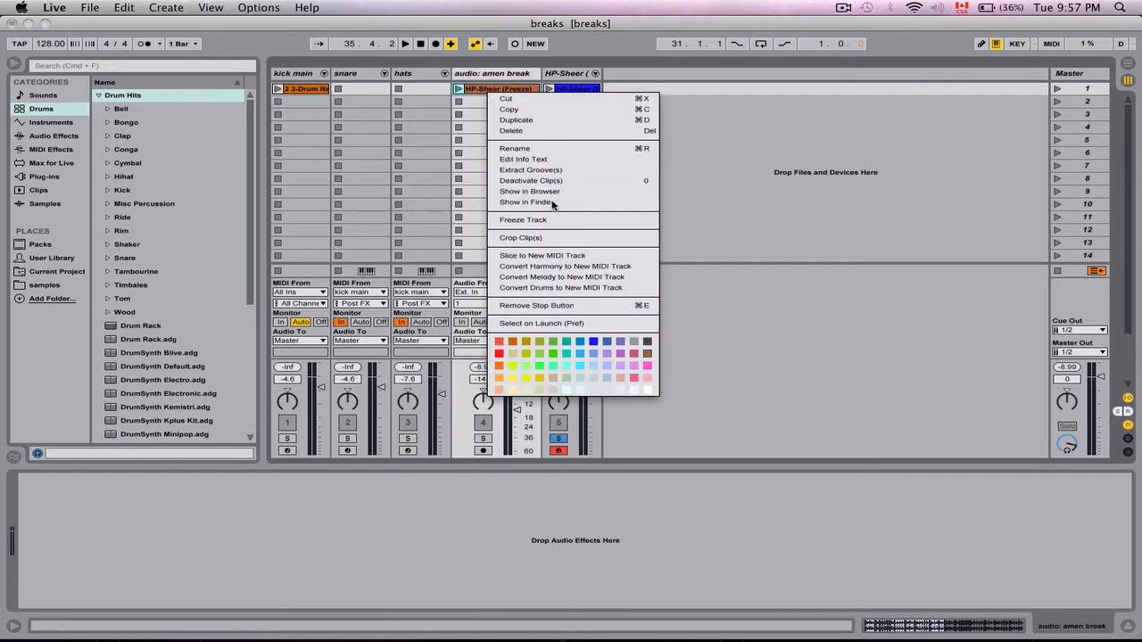
left_click(559, 257)
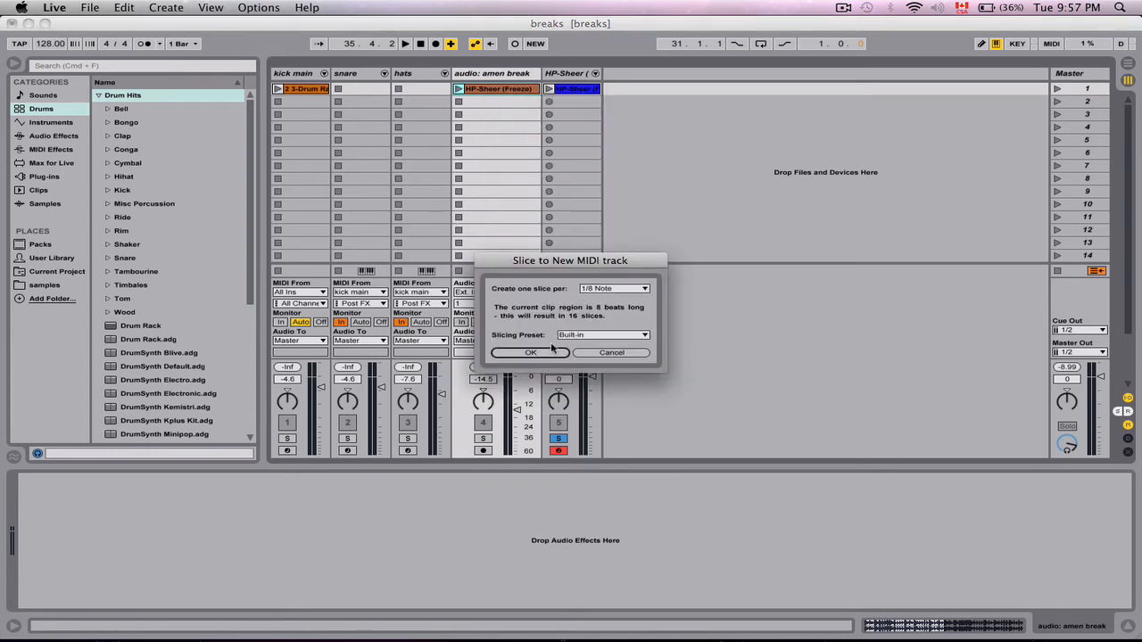
left_click(594, 336)
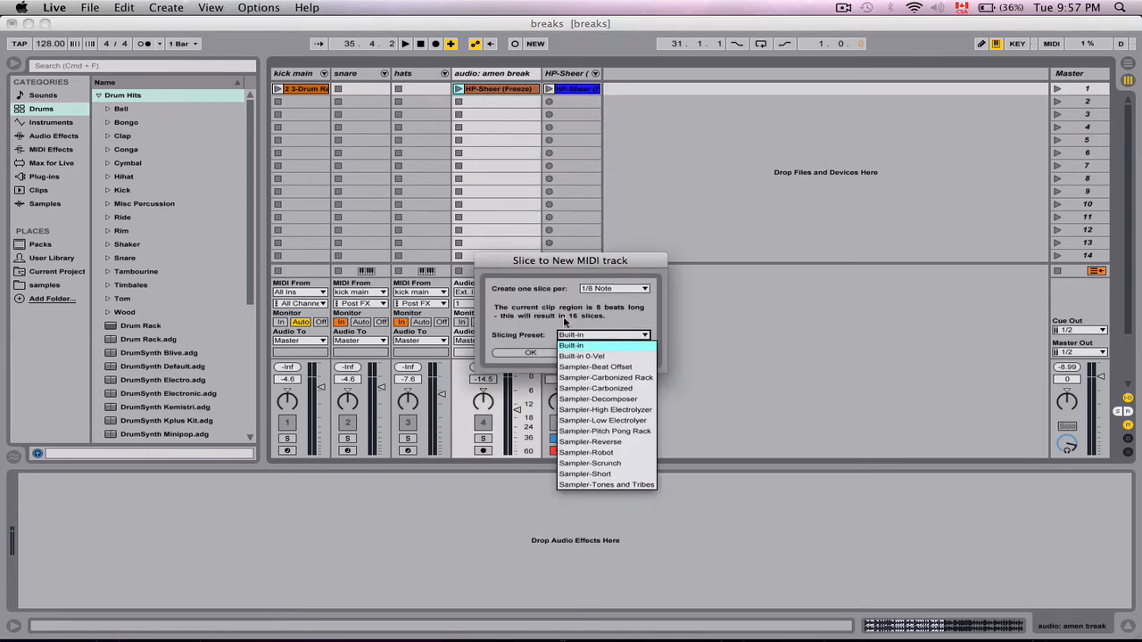
left_click(570, 323)
left_click(604, 353)
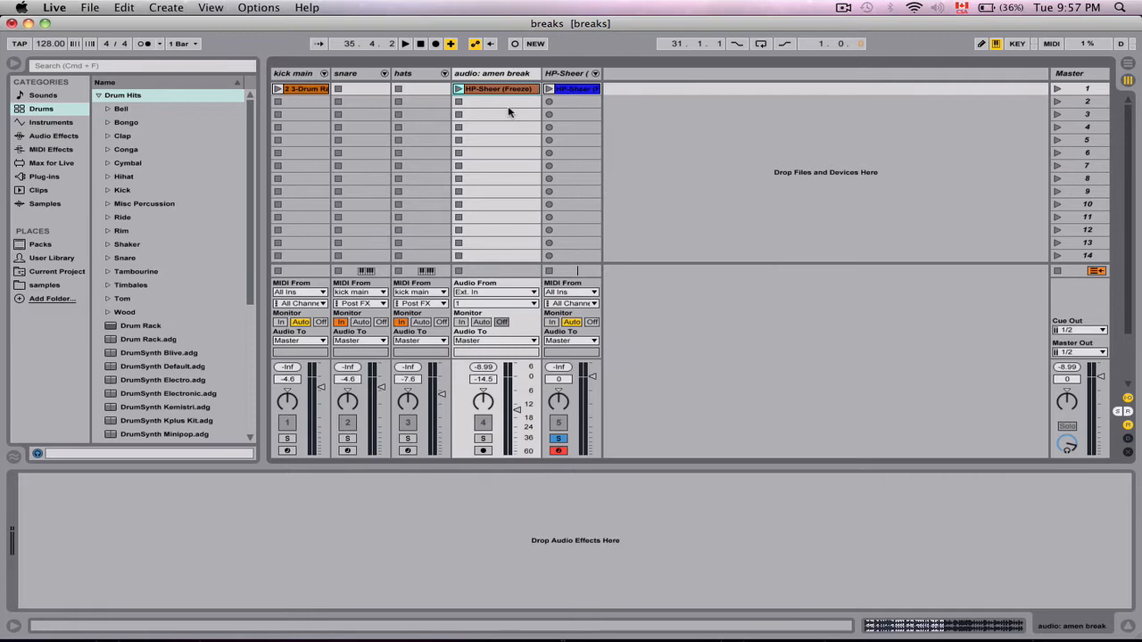
Return to the sliced HP-Sheer track's drum rack and save the Live set
left_click(570, 75)
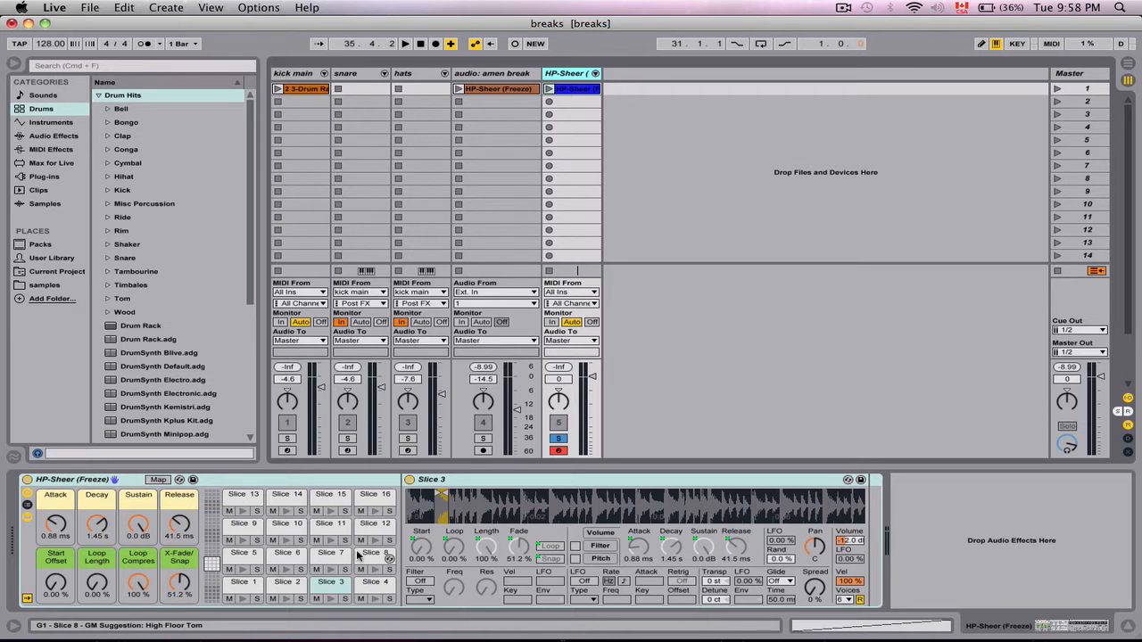
key("super+s")
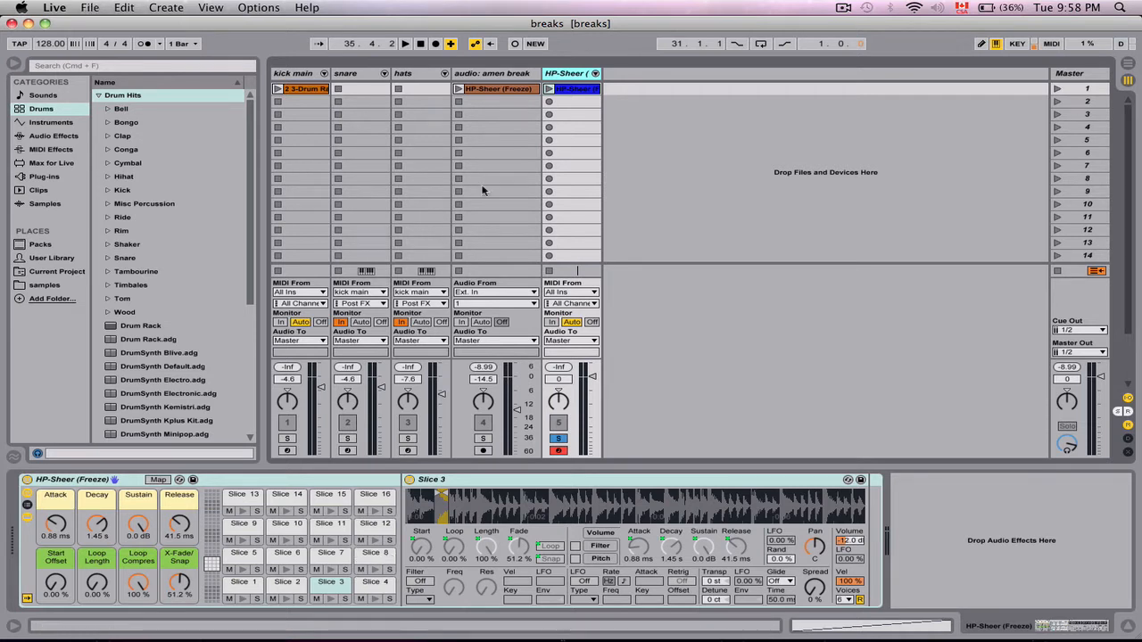
Audition slice 1 and lower the sliced HP-Sheer track's volume to -11.0 dB
key("Down")
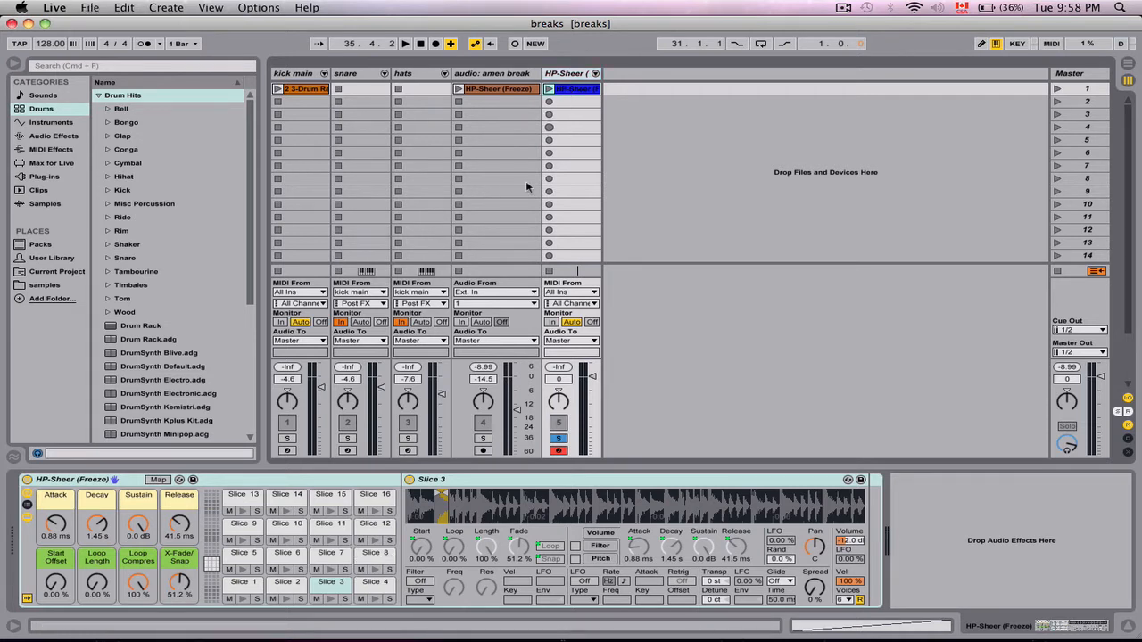
left_click(243, 600)
left_click(591, 402)
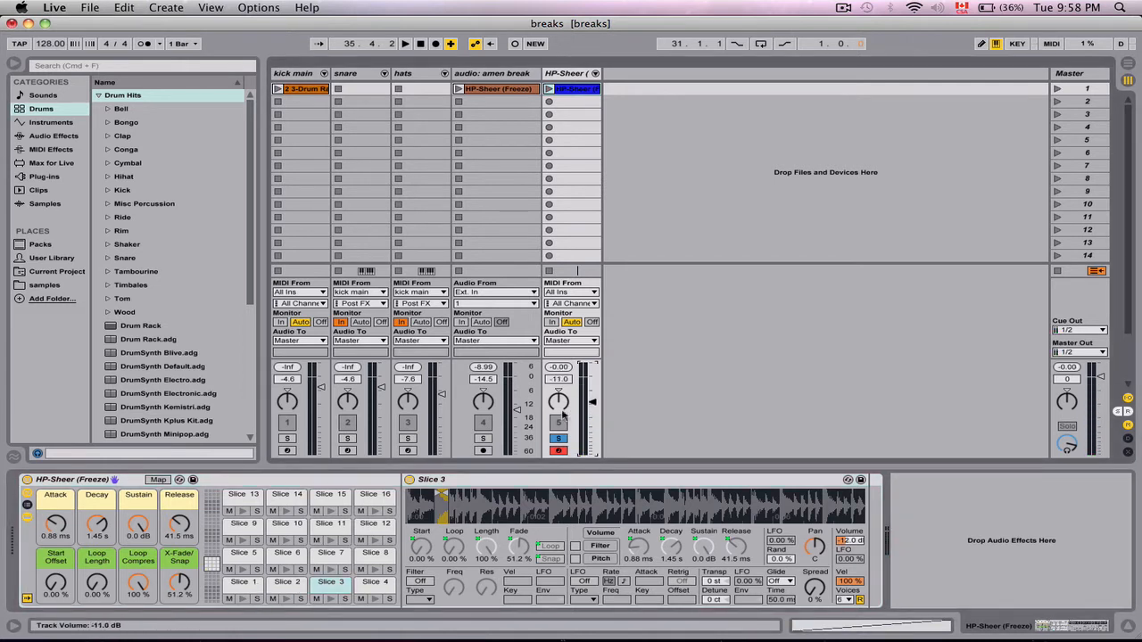
Audition slices 1 to 8 of the sliced drum rack one after another to identify their sounds
left_click(242, 600)
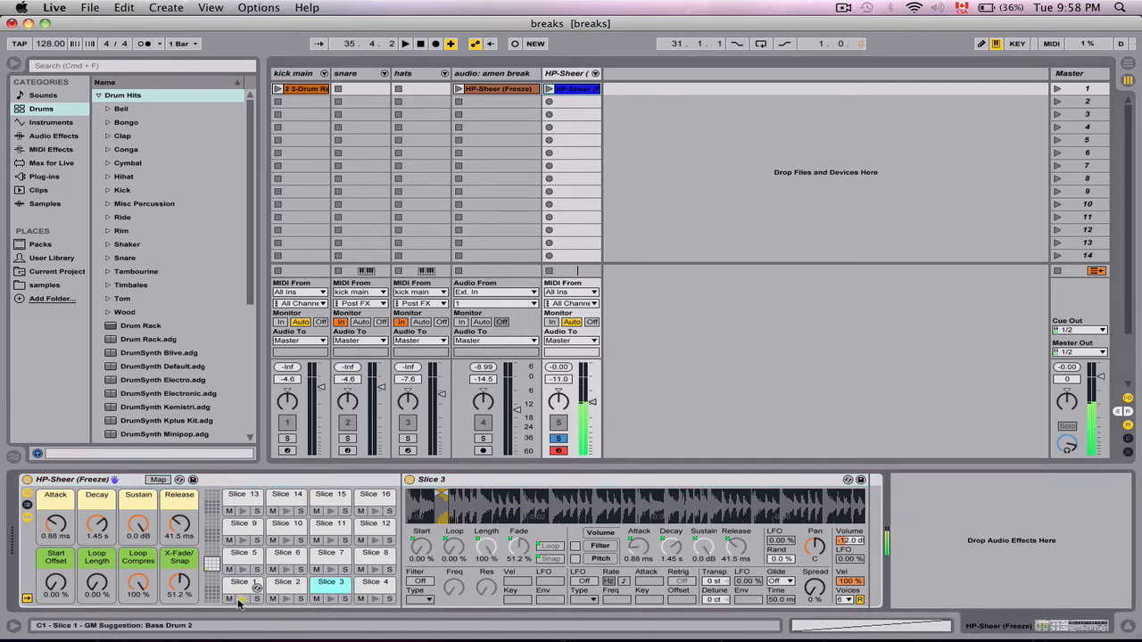
left_click(285, 600)
left_click(330, 600)
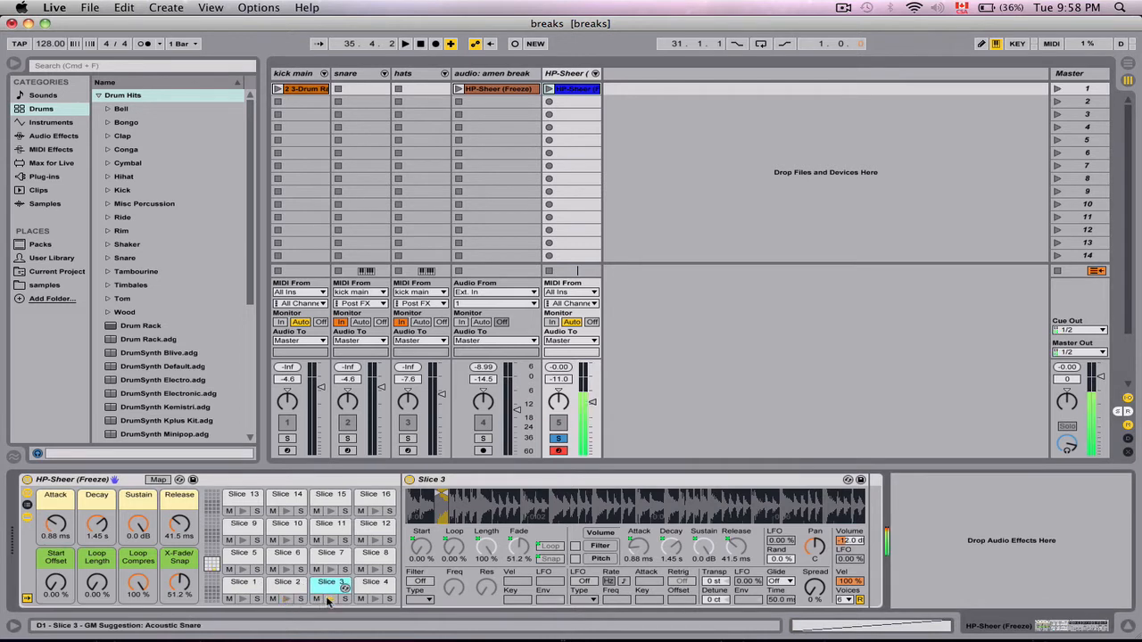
left_click(374, 600)
left_click(247, 571)
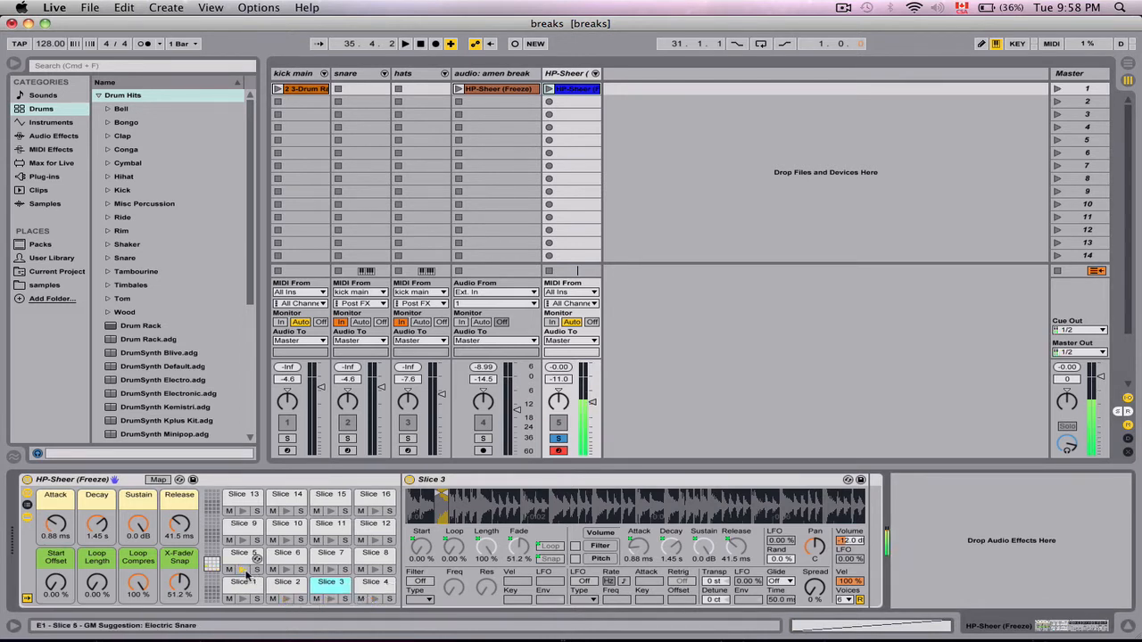
left_click(285, 571)
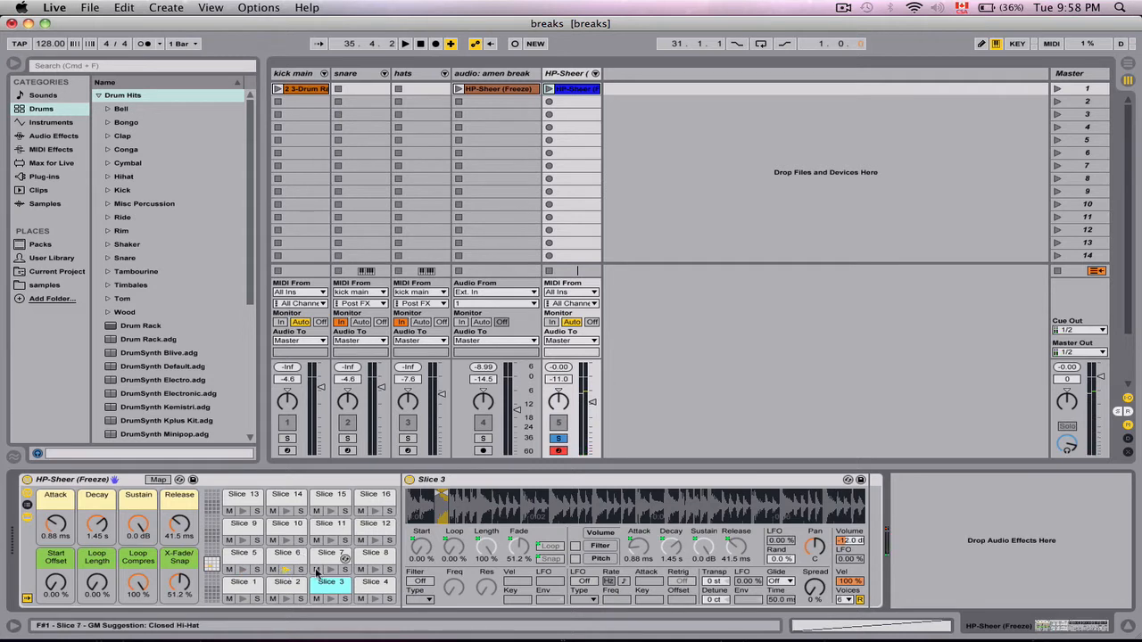
left_click(321, 571)
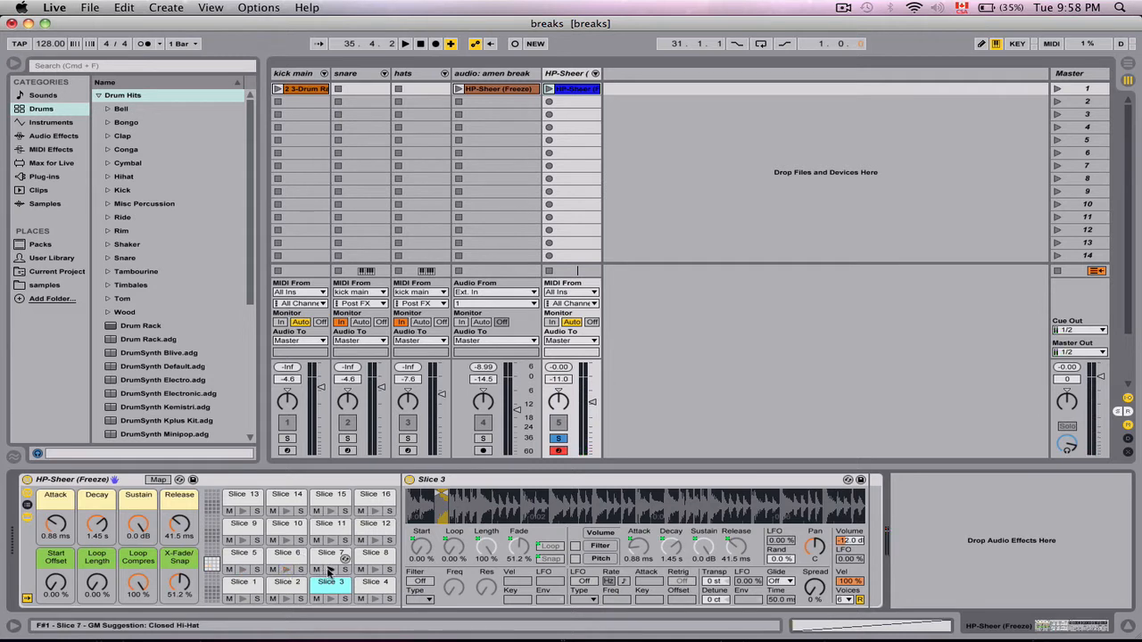
left_click(373, 572)
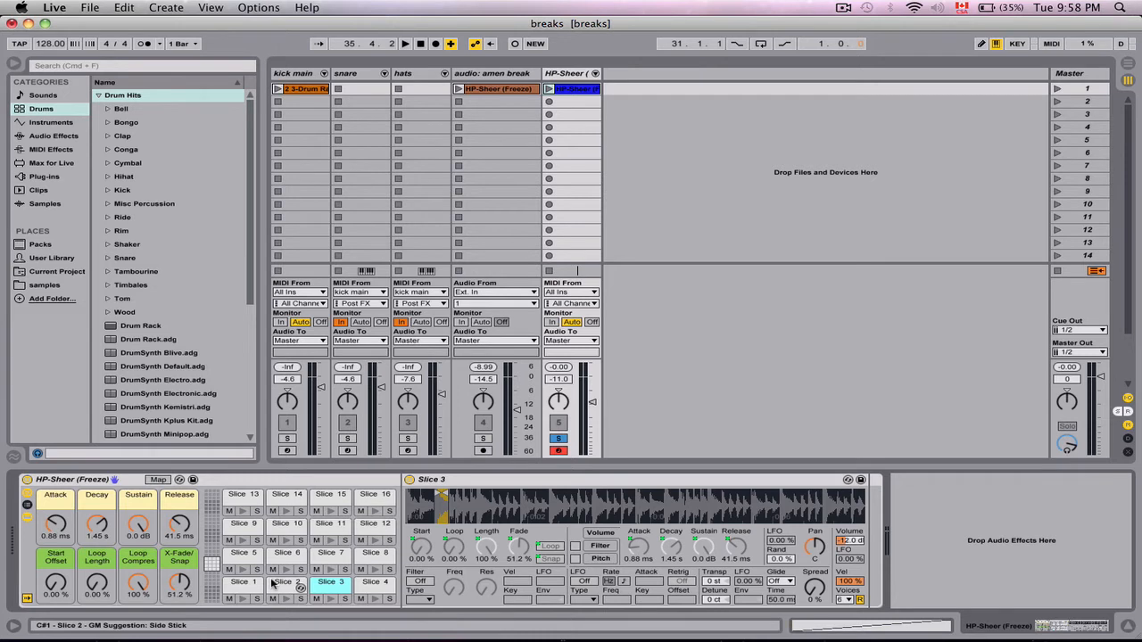
Rename the slice 1 pad as kick
left_click(239, 586)
right_click(239, 586)
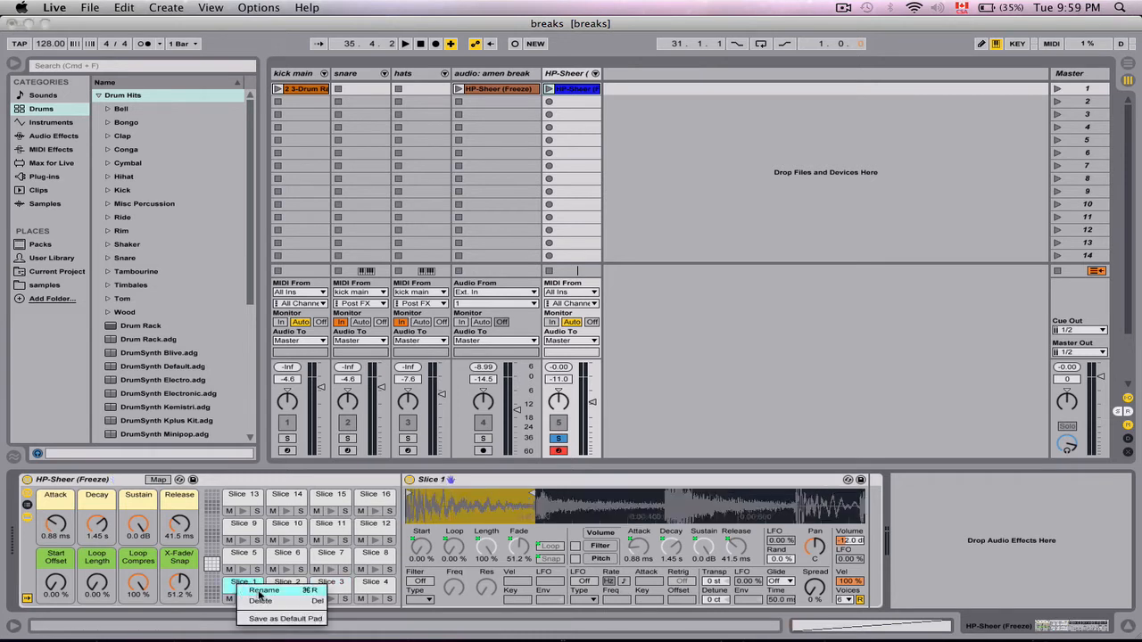
left_click(261, 592)
type("kick")
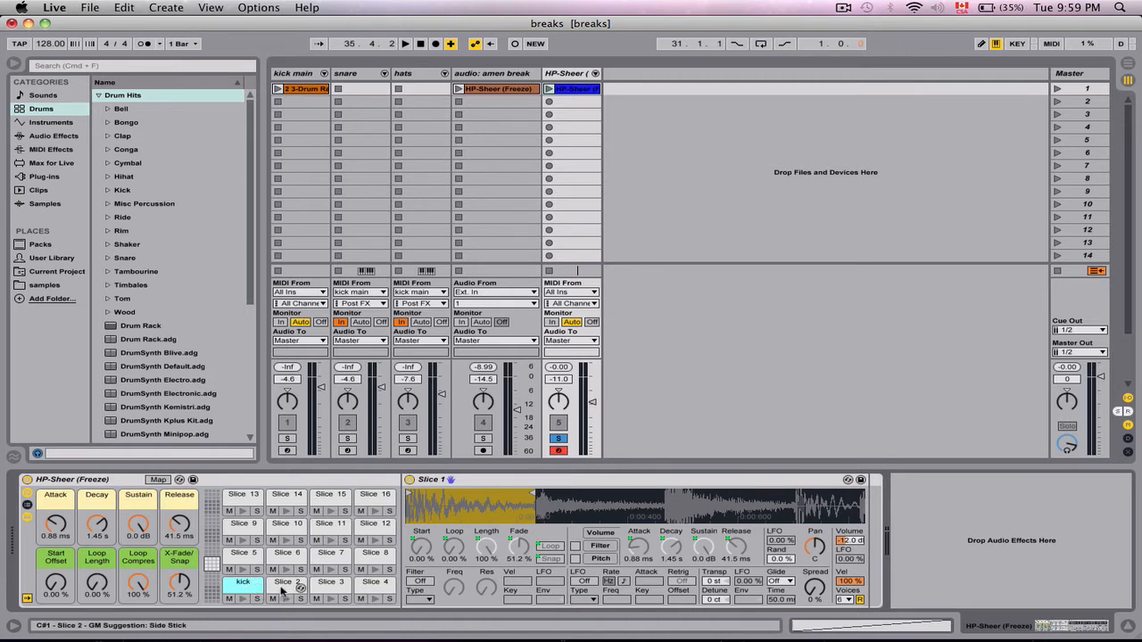
Audition slice 2, rename its pad as hi hat 1, and start renaming the slice 3 pad
left_click(286, 600)
right_click(280, 587)
left_click(302, 592)
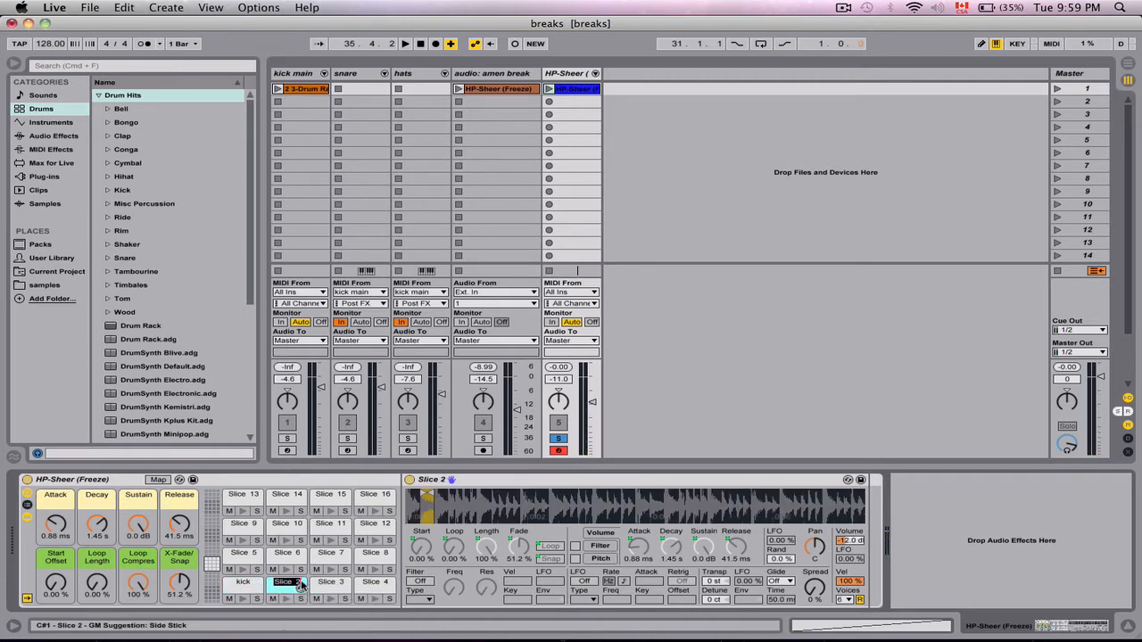
type("hi hat 1")
right_click(321, 585)
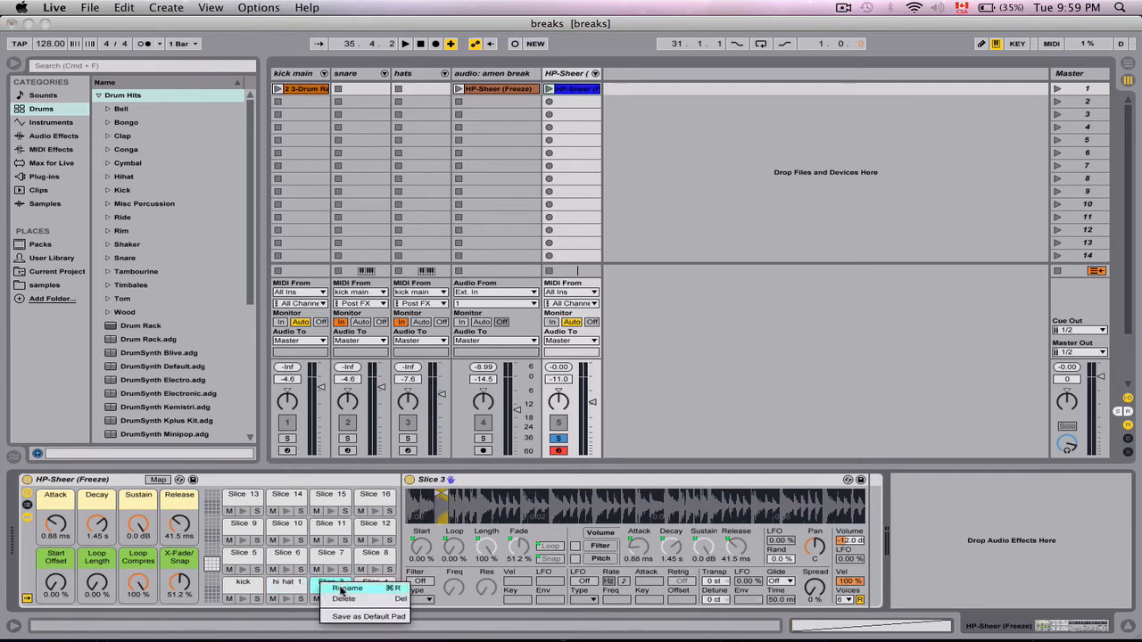
left_click(340, 589)
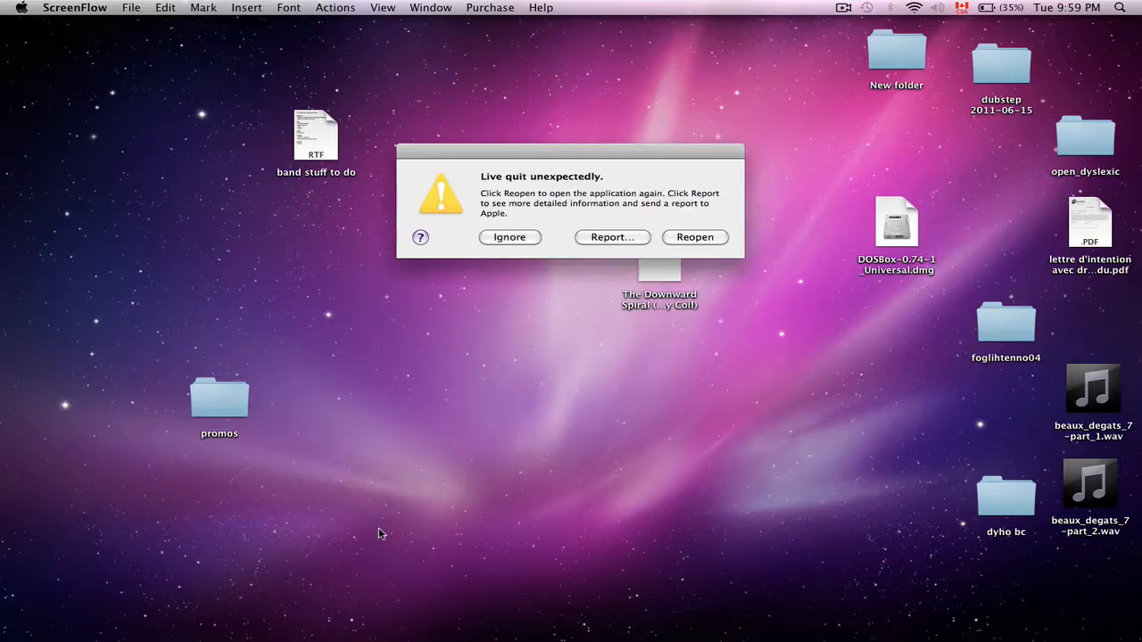
Reopen Live after the crash, recover the breaks.als set, and dismiss the crash report help view
left_click(701, 238)
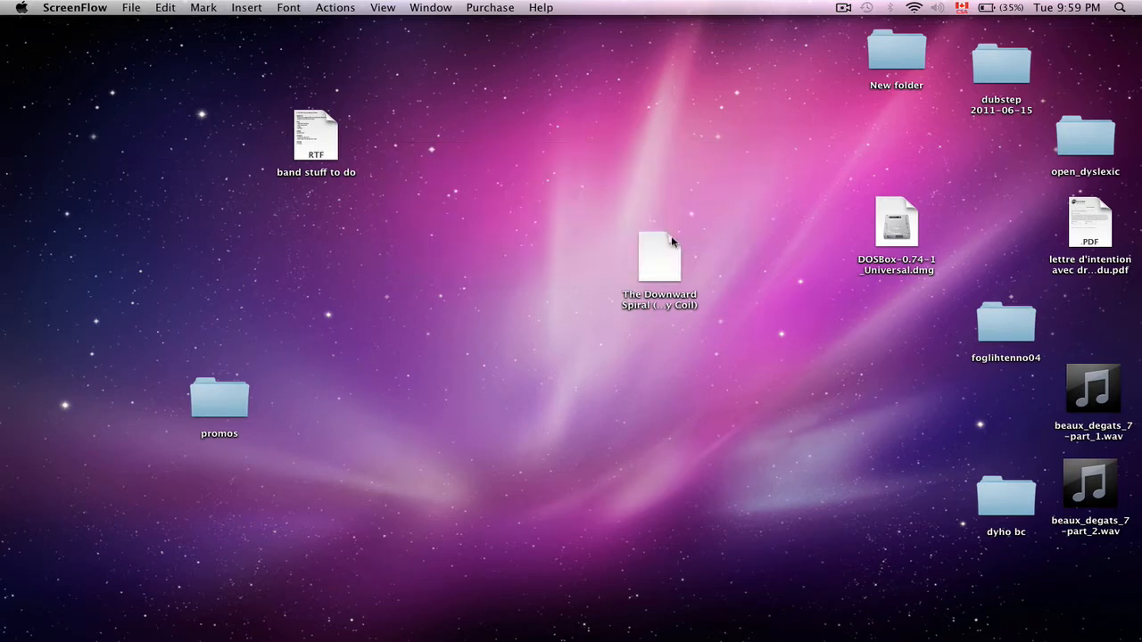
mouse_move(759, 622)
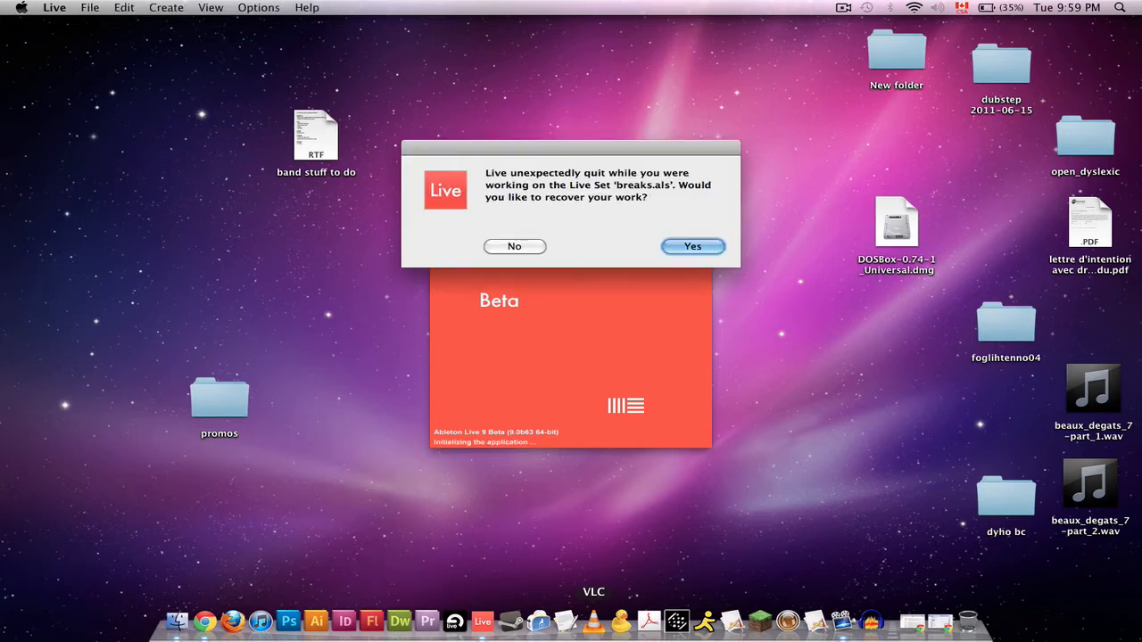
left_click(678, 246)
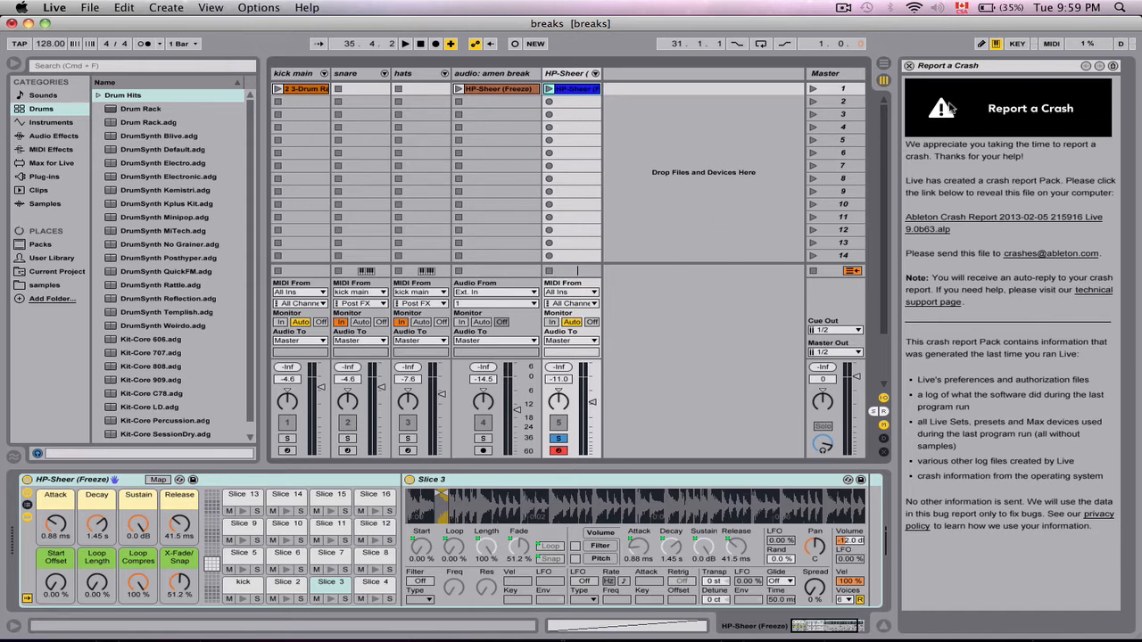
left_click(909, 66)
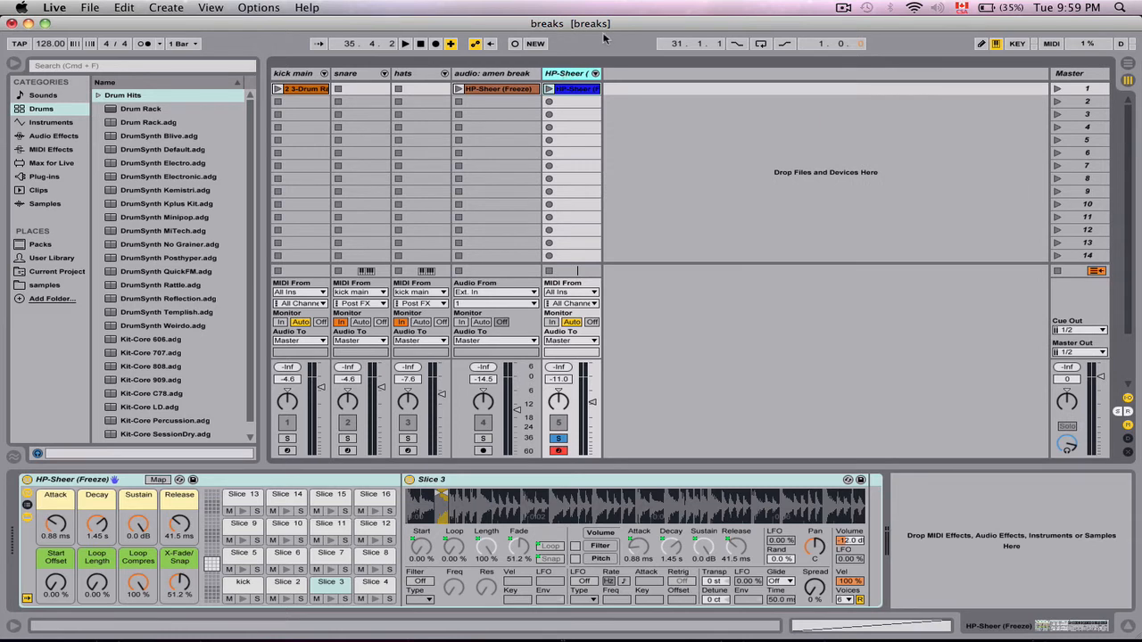
Audition the first two pads, then rename slice 2 as hi hat 1 and slice 3 as snare
left_click(244, 600)
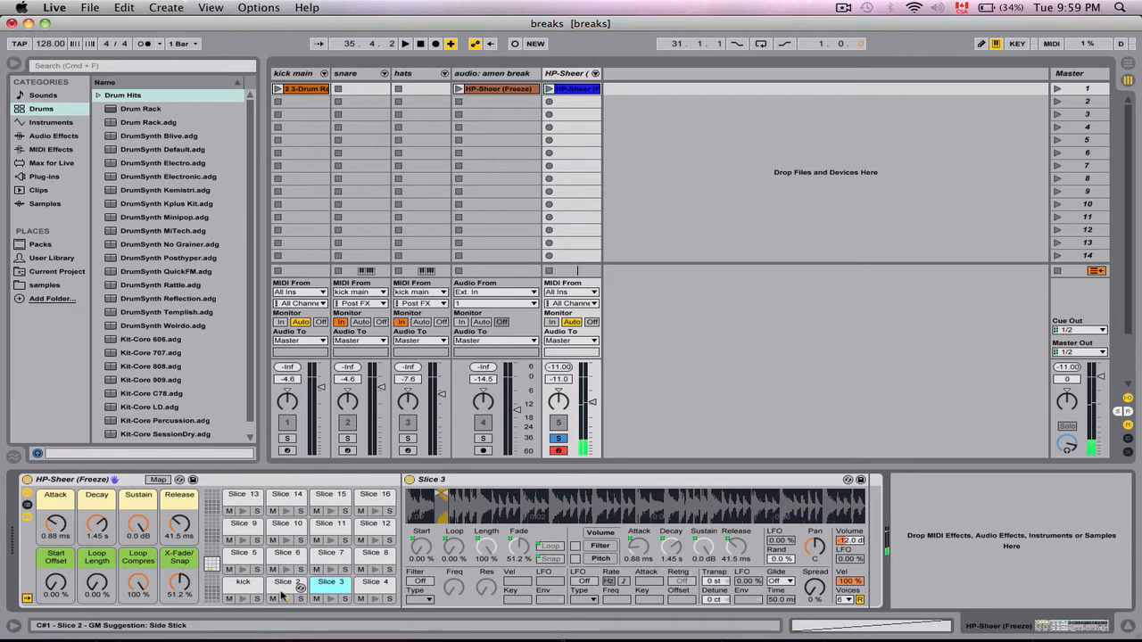
left_click(282, 600)
type("hi hat 1")
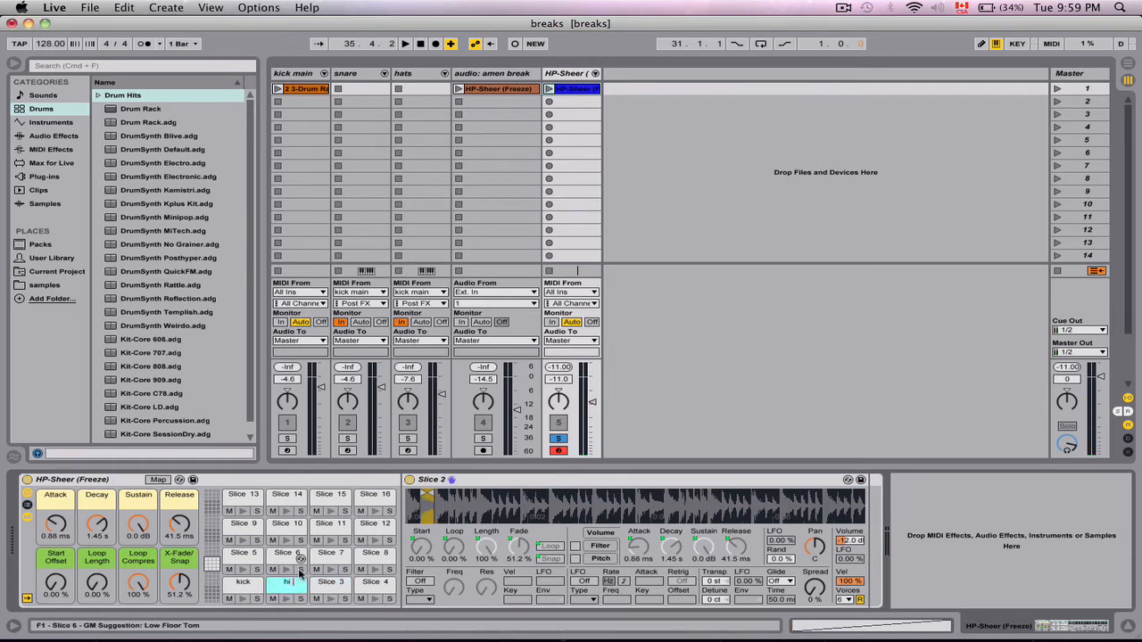
left_click(340, 589)
right_click(342, 590)
left_click(355, 595)
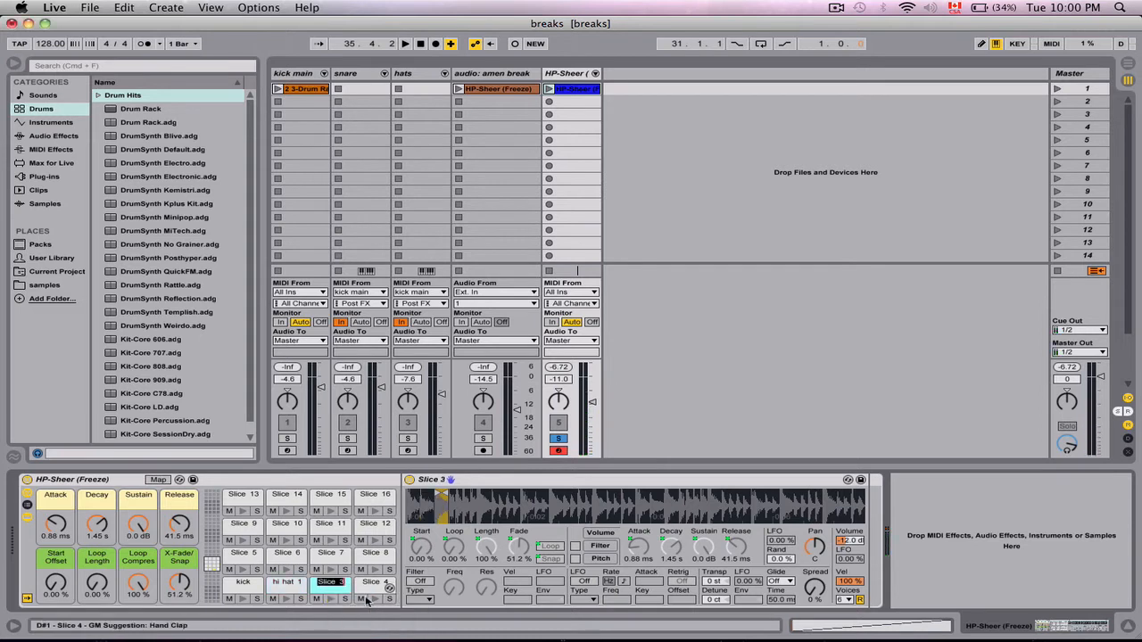
type("snare")
Rename the slice 4 pad as double kick
left_click(376, 589)
right_click(375, 589)
left_click(396, 592)
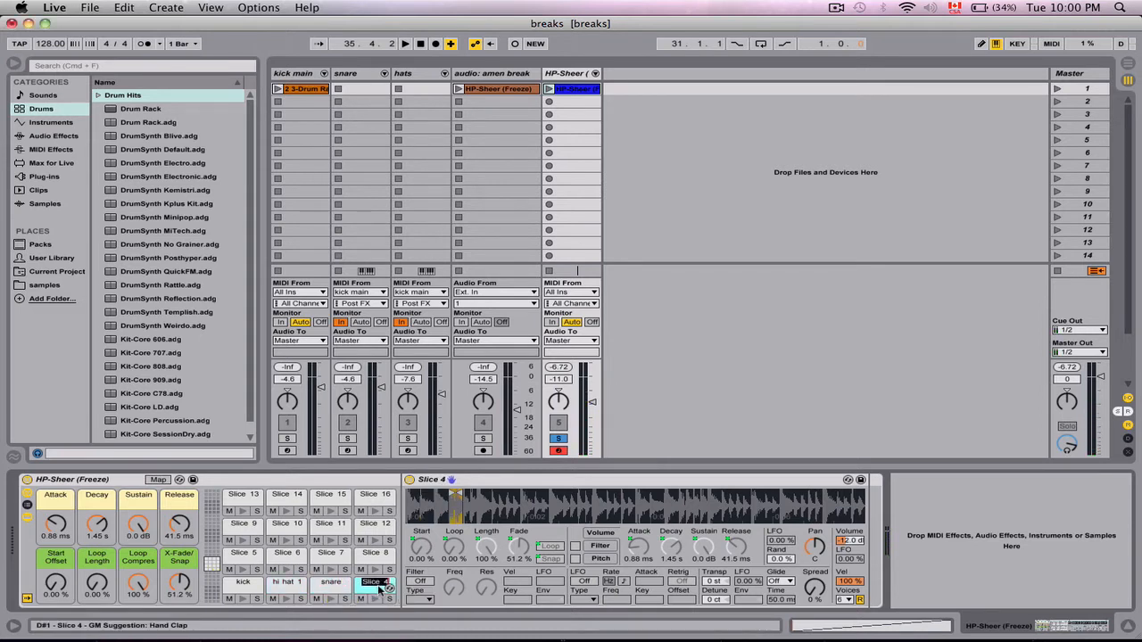
type("double kickm")
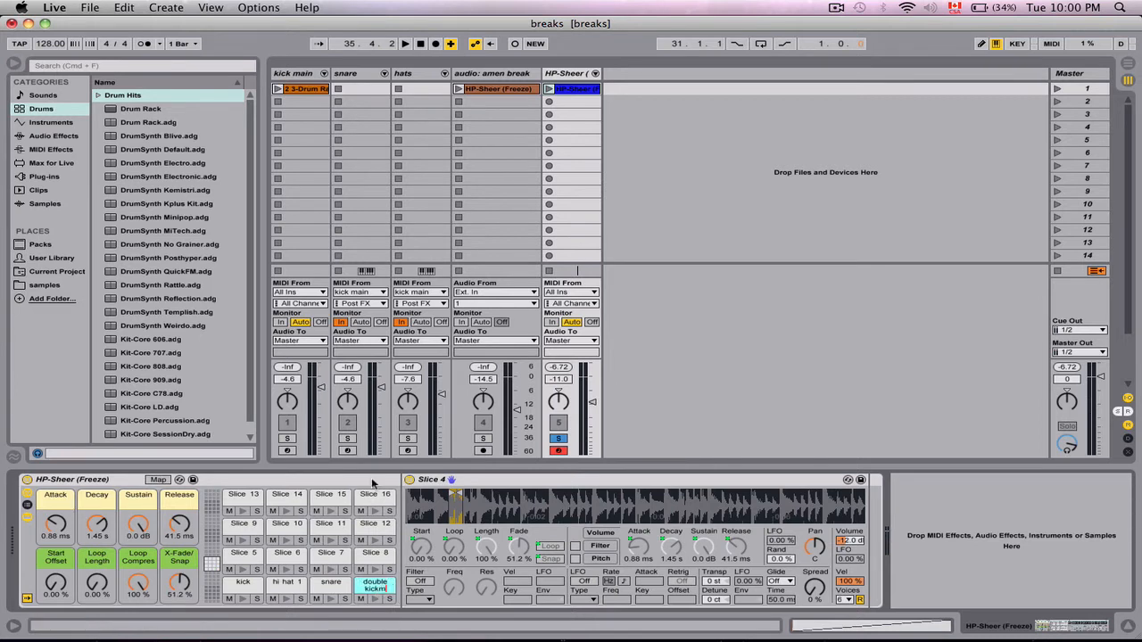
key("BackSpace")
key("Return")
Audition slice 7 and rename its pad as hi hat 2
left_click(330, 570)
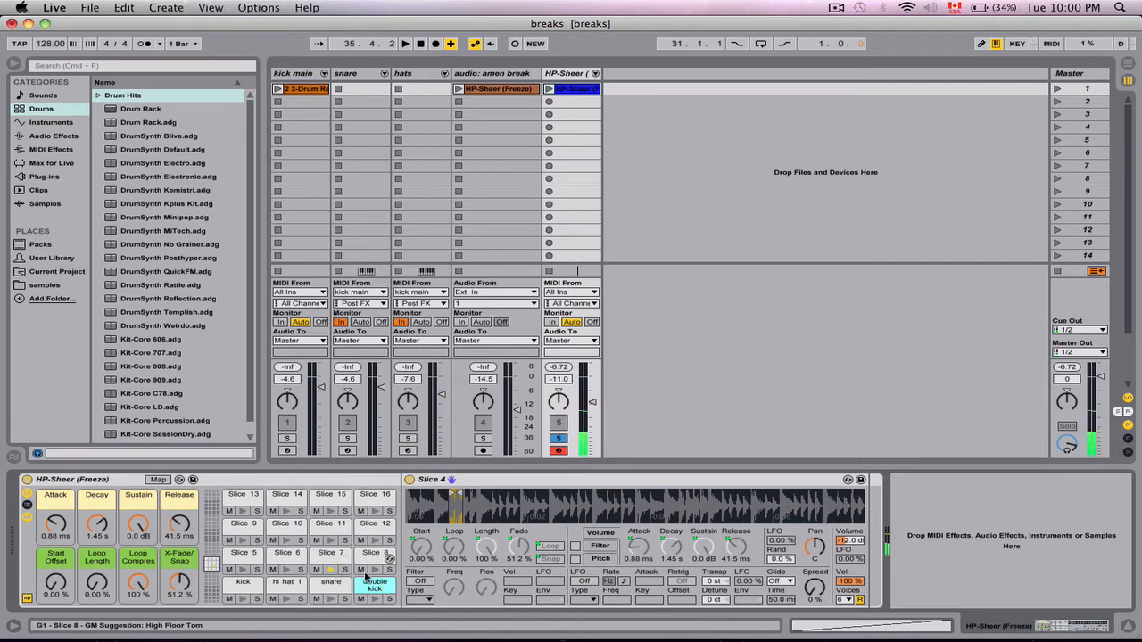
right_click(332, 558)
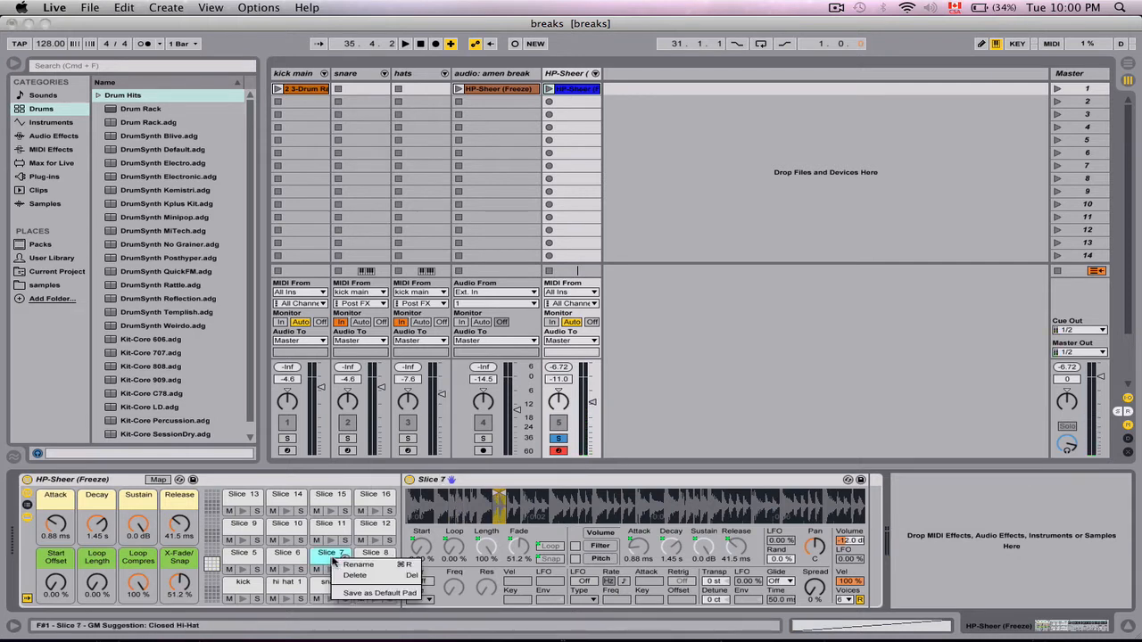
left_click(339, 562)
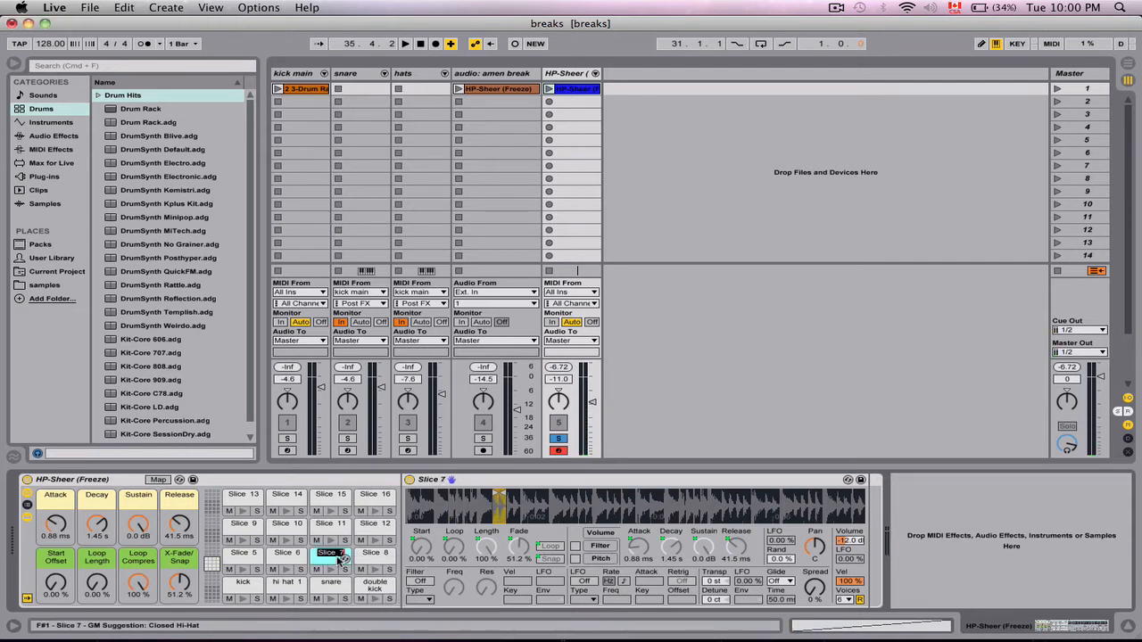
type("hi hat 2")
key("Return")
Rename the slice 8 pad as hi hat 3
right_click(366, 555)
left_click(384, 560)
type("hi")
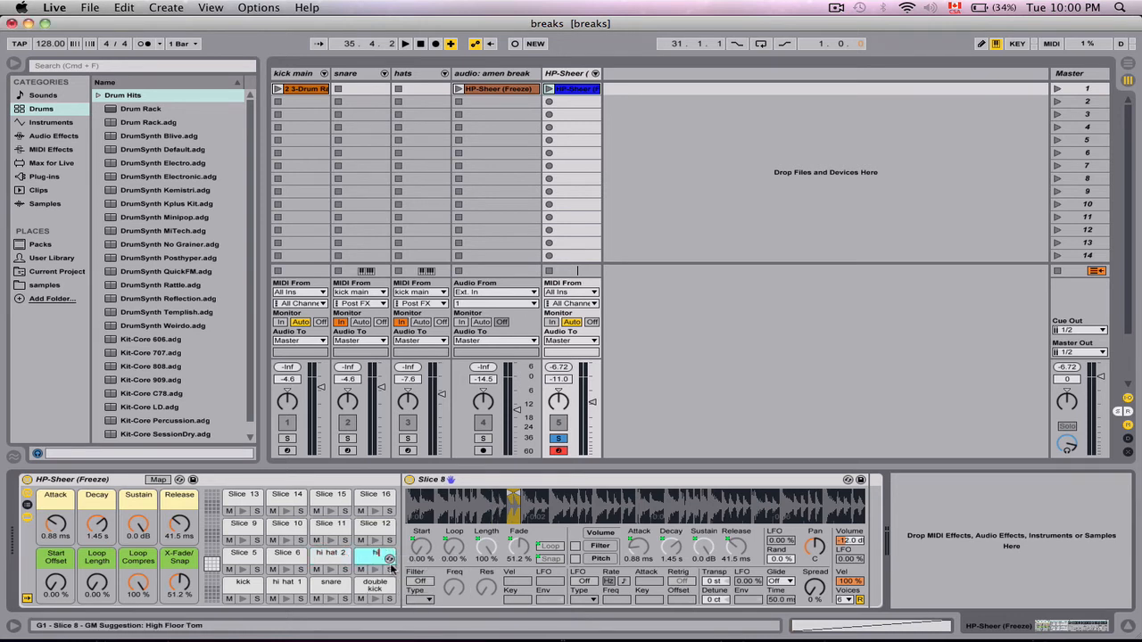
type(" hat 3")
key("Return")
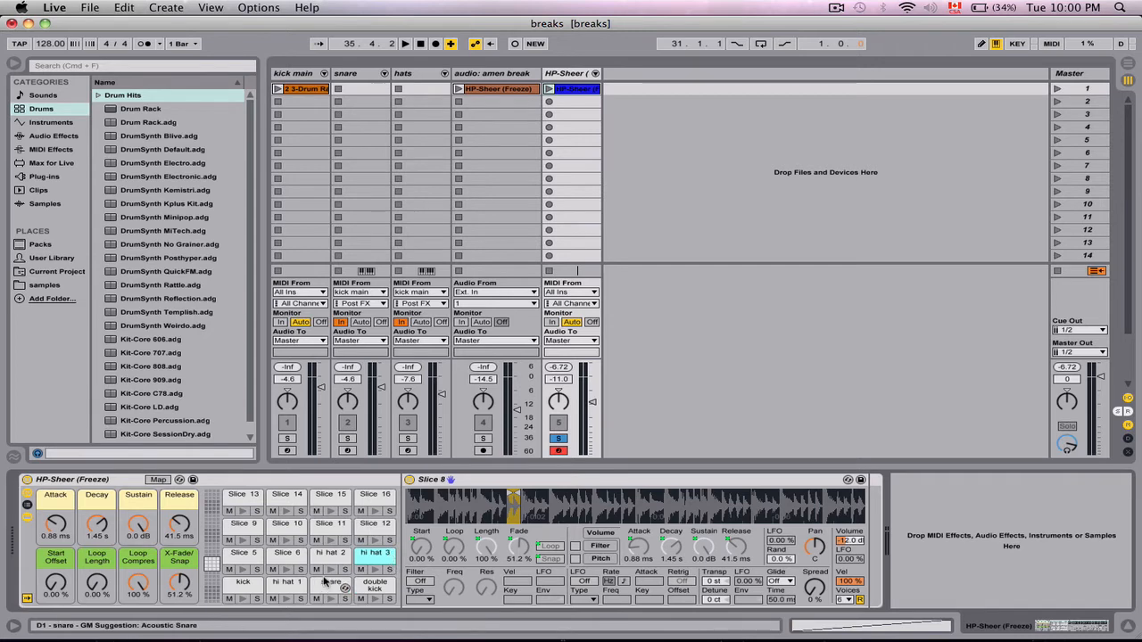
Check the pad layouts of the kick main, snare and hats drum racks, then return to the sliced HP-Sheer rack
left_click(295, 75)
left_click(348, 74)
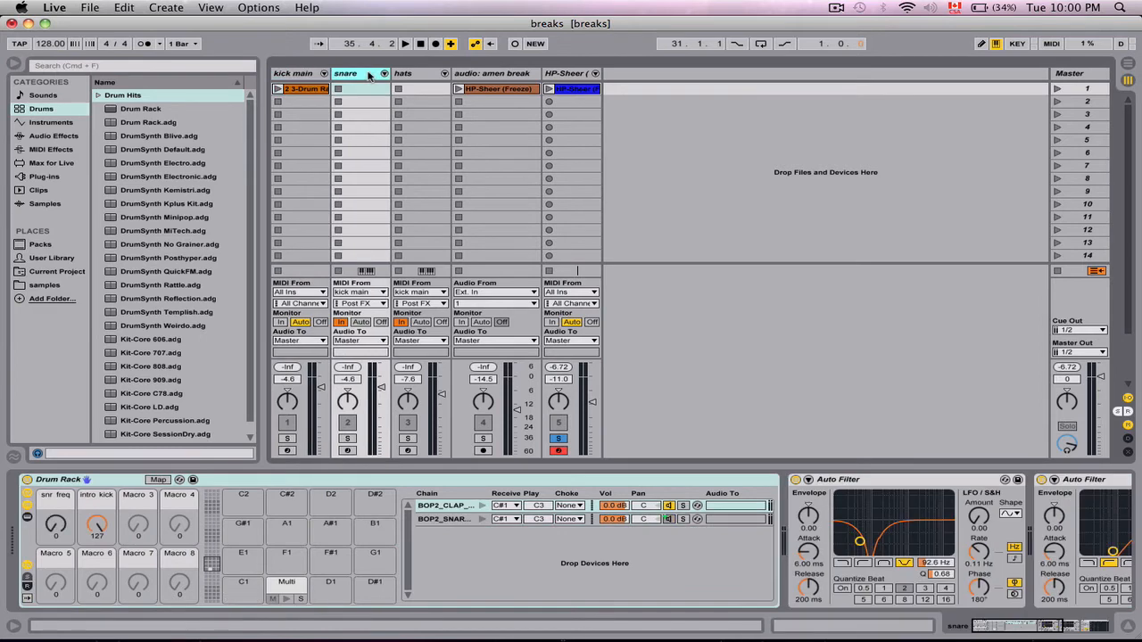
left_click(426, 73)
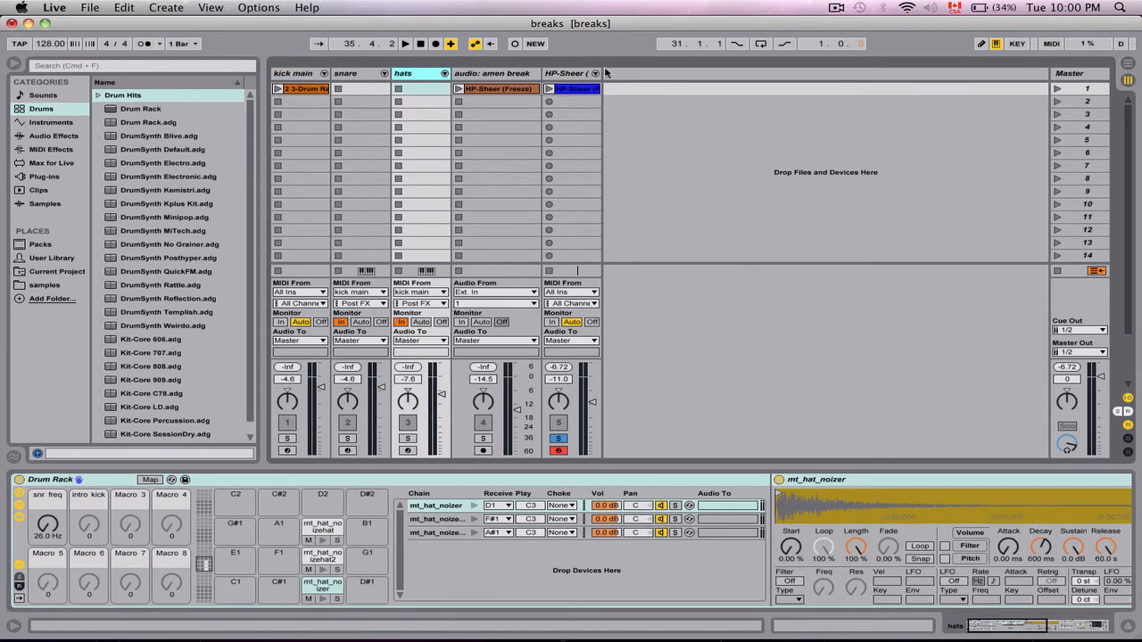
left_click(566, 75)
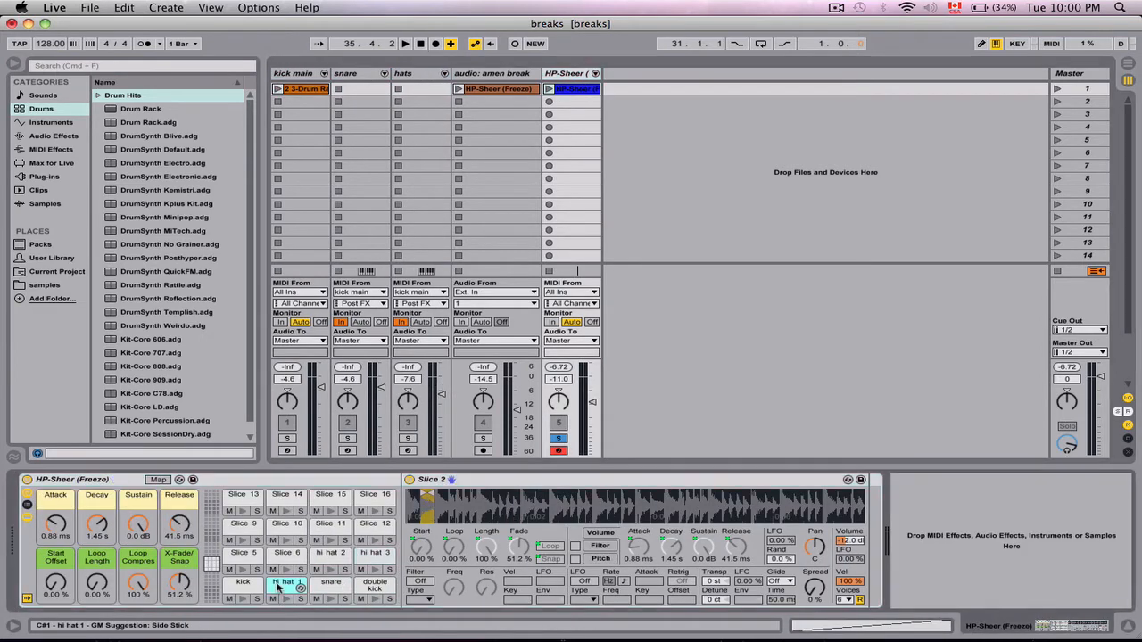
Rearrange the pads by swapping hi hat 1 with snare, hi hat 3 with slice 11, and double kick with slice 13
left_click_drag(314, 585, 316, 587)
left_click(373, 555)
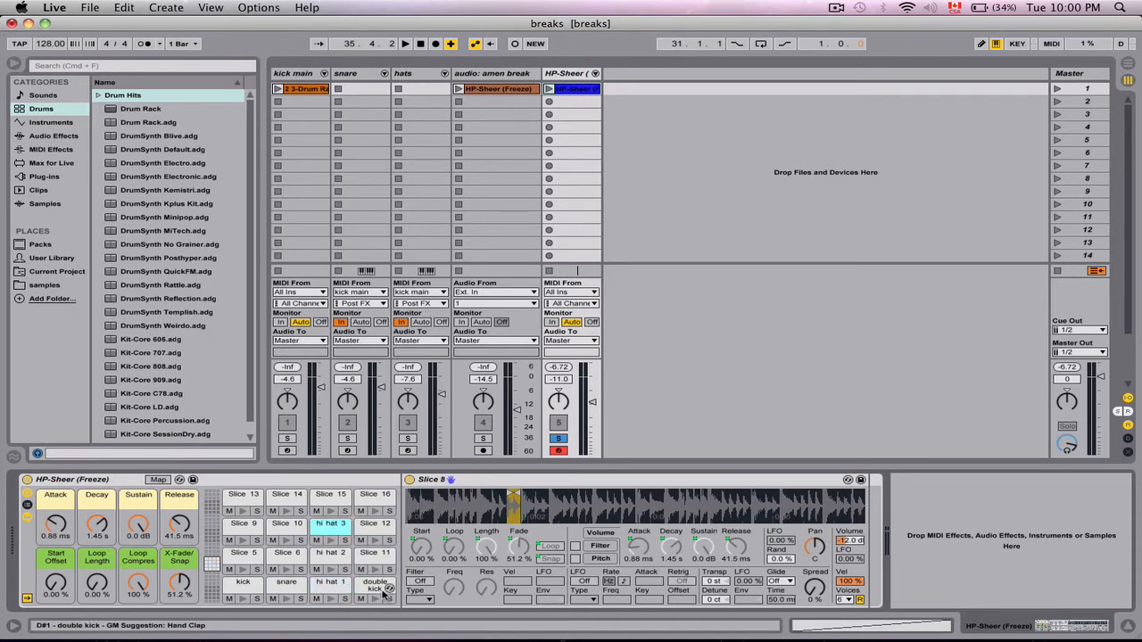
left_click_drag(386, 592, 241, 500)
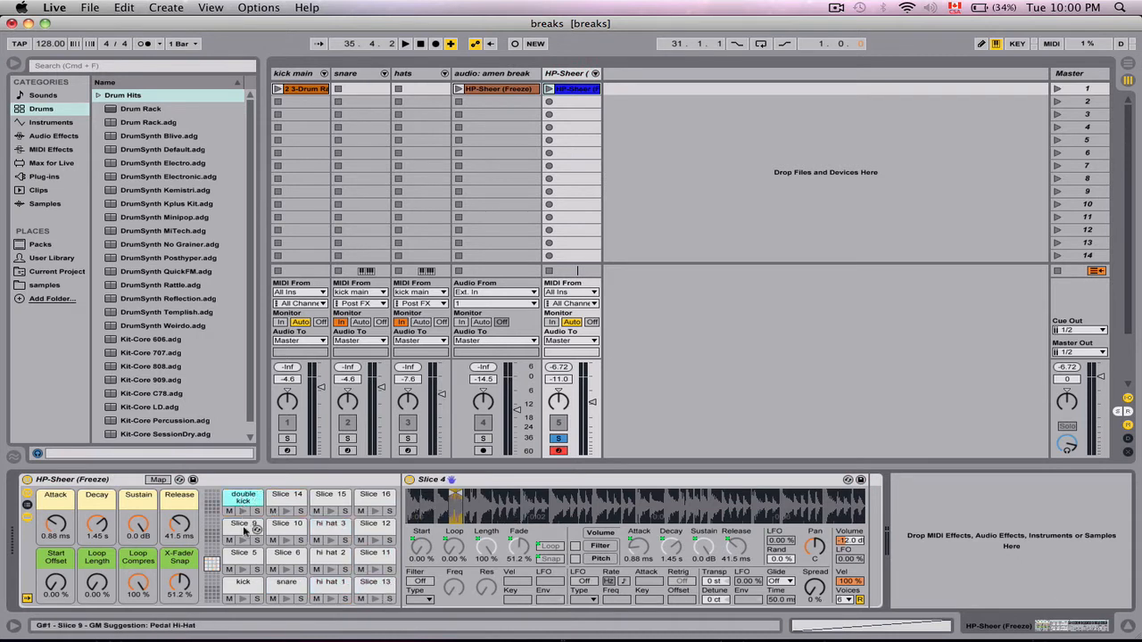
left_click(251, 555)
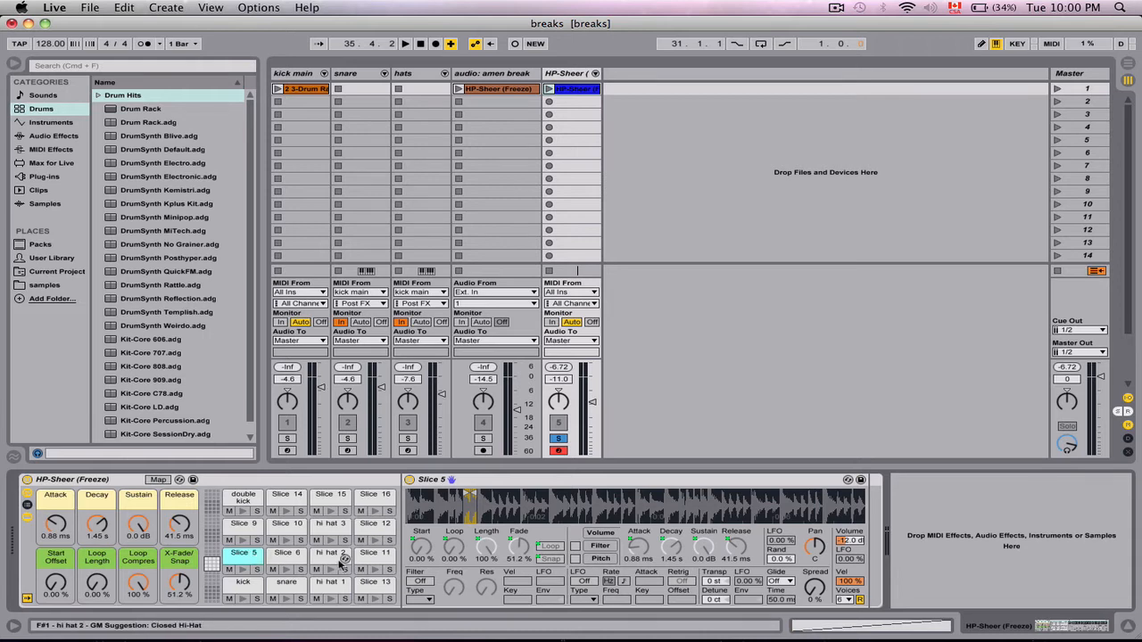
Delete the unused slice 13, 11, 12, 16, 15 and 14 pads from the HP-Sheer drum rack
left_click(368, 586)
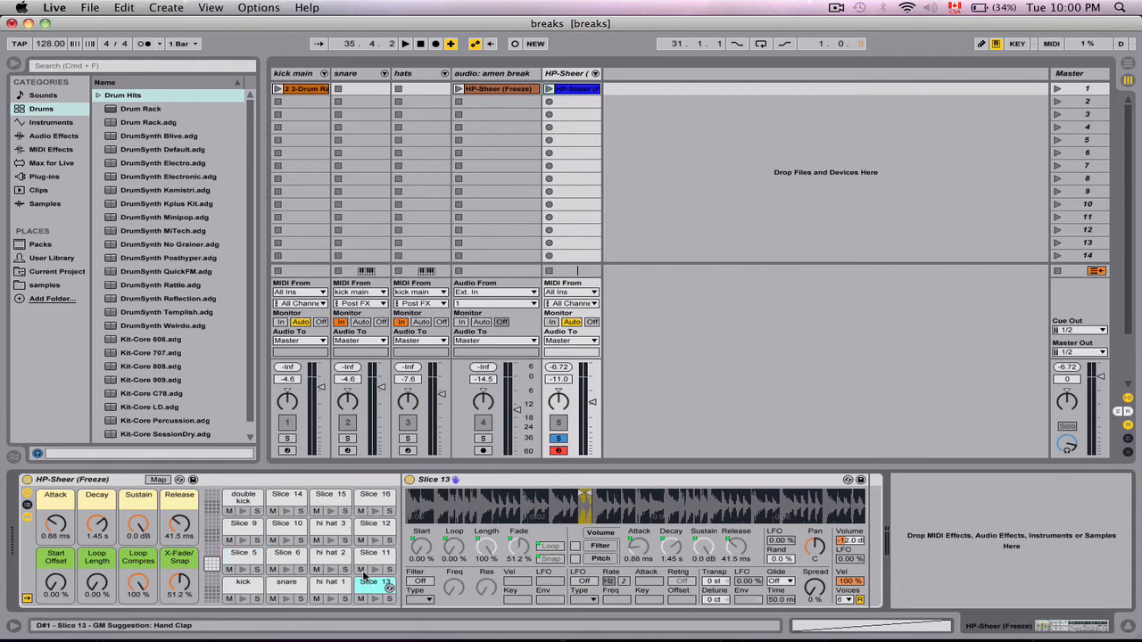
key("Delete")
left_click(367, 560)
key("Delete")
left_click(365, 528)
key("Delete")
left_click(375, 499)
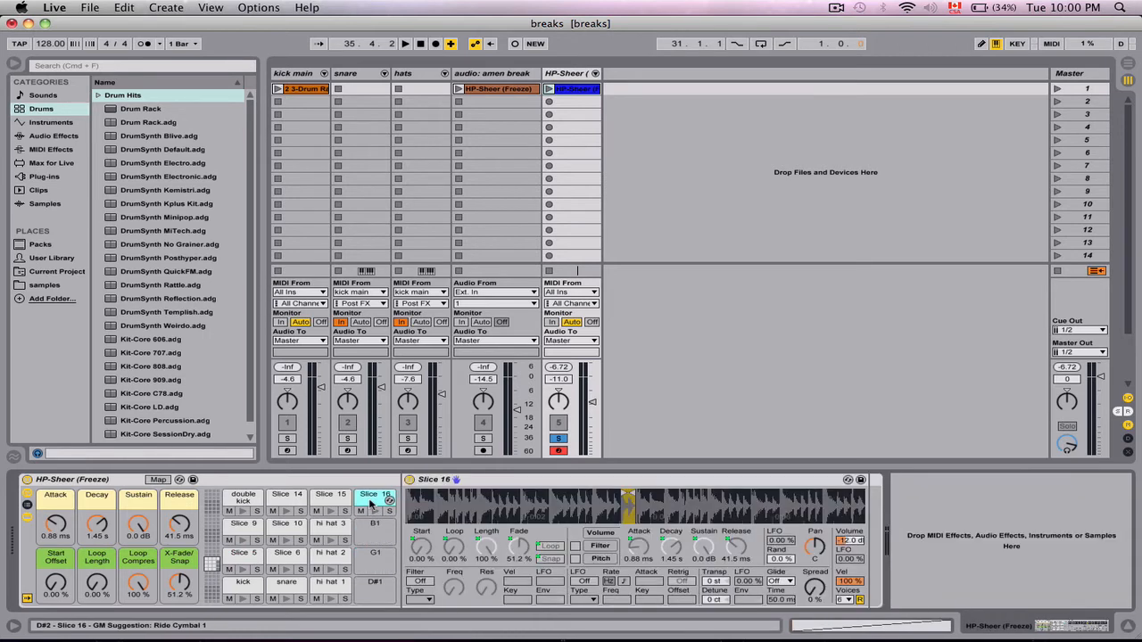
key("Delete")
left_click(330, 498)
key("Delete")
left_click(284, 500)
key("Delete")
Delete the remaining unnamed pads, slices 10, 9, 5 and 6, from the HP-Sheer drum rack
left_click(285, 526)
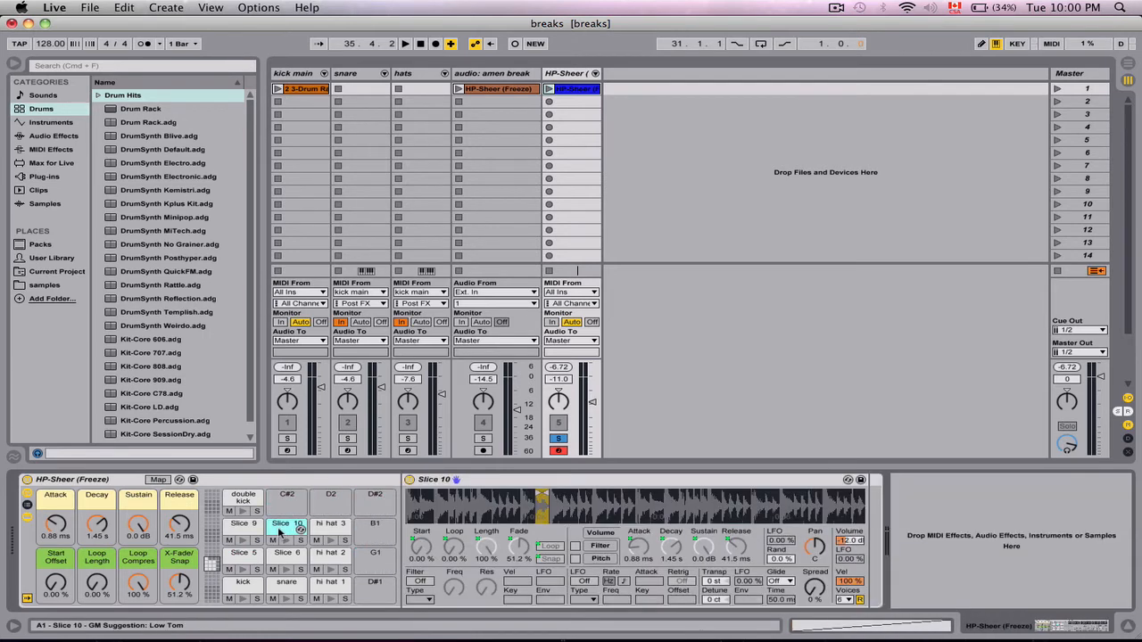
key("Delete")
left_click(243, 525)
key("Delete")
left_click(243, 554)
key("Delete")
left_click(279, 558)
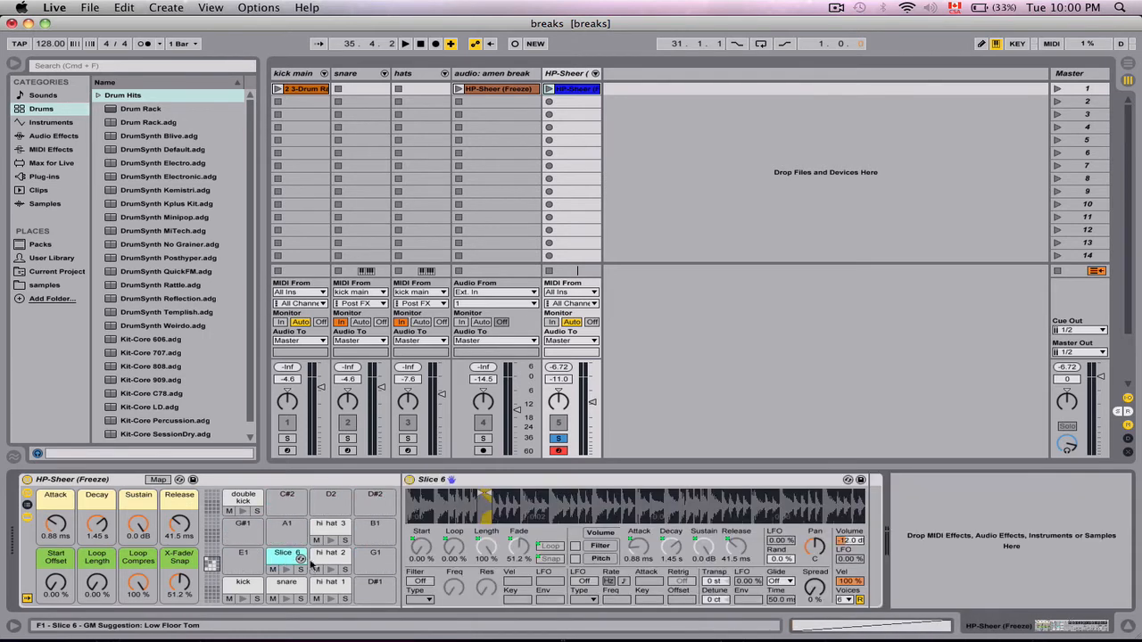
key("Delete")
left_click(368, 501)
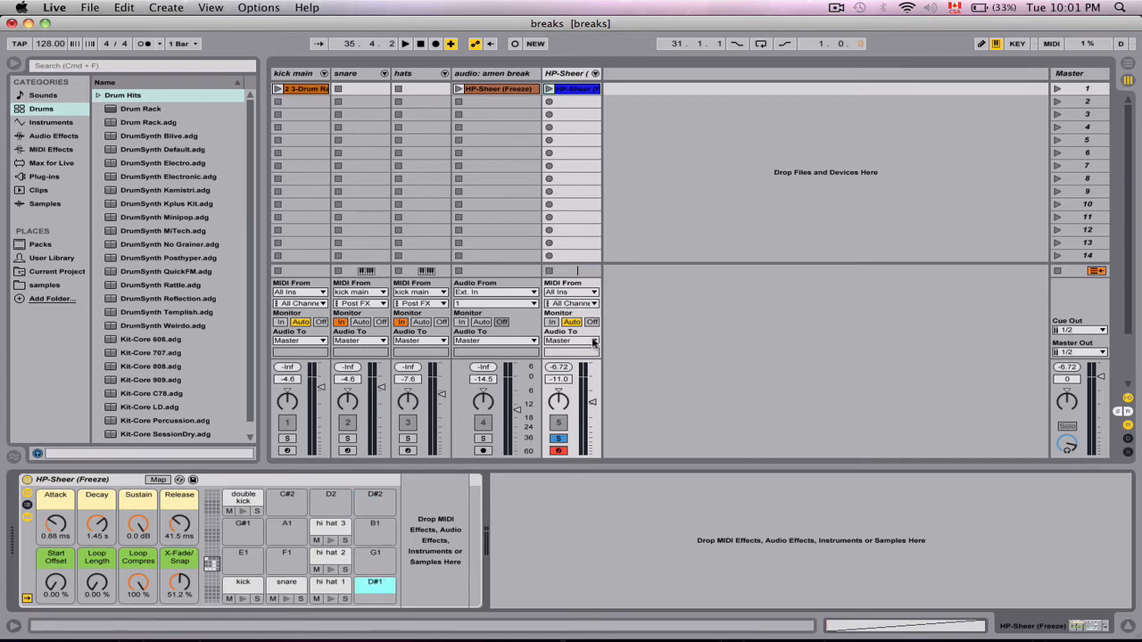
Route the HP-Sheer track's MIDI input from kick main and set its monitoring to In
left_click(588, 296)
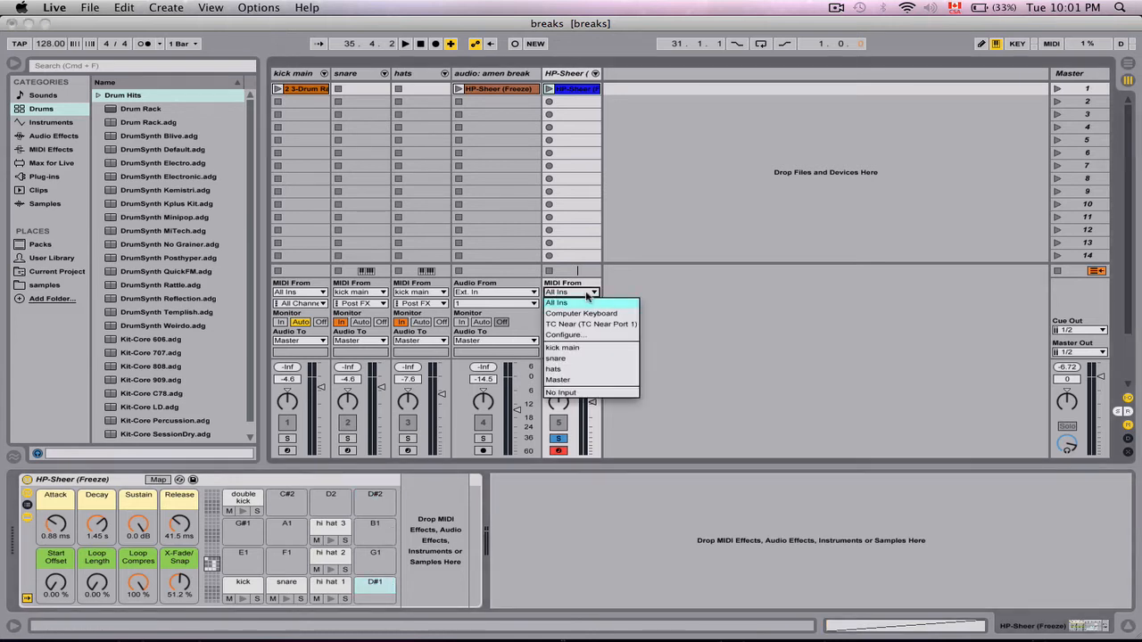
left_click(573, 351)
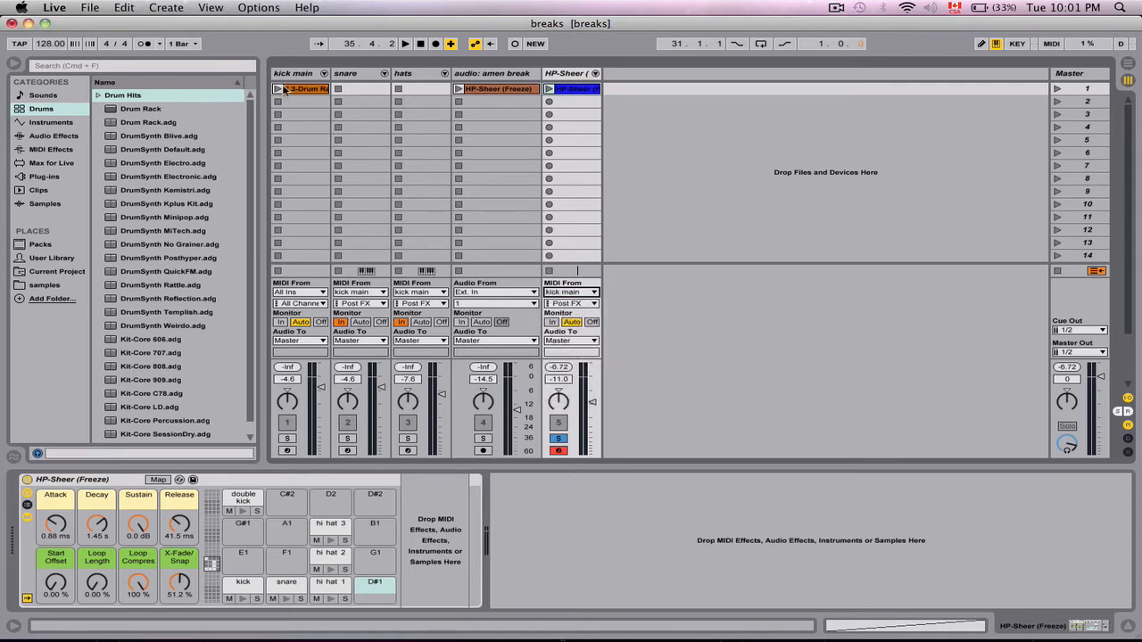
left_click(552, 322)
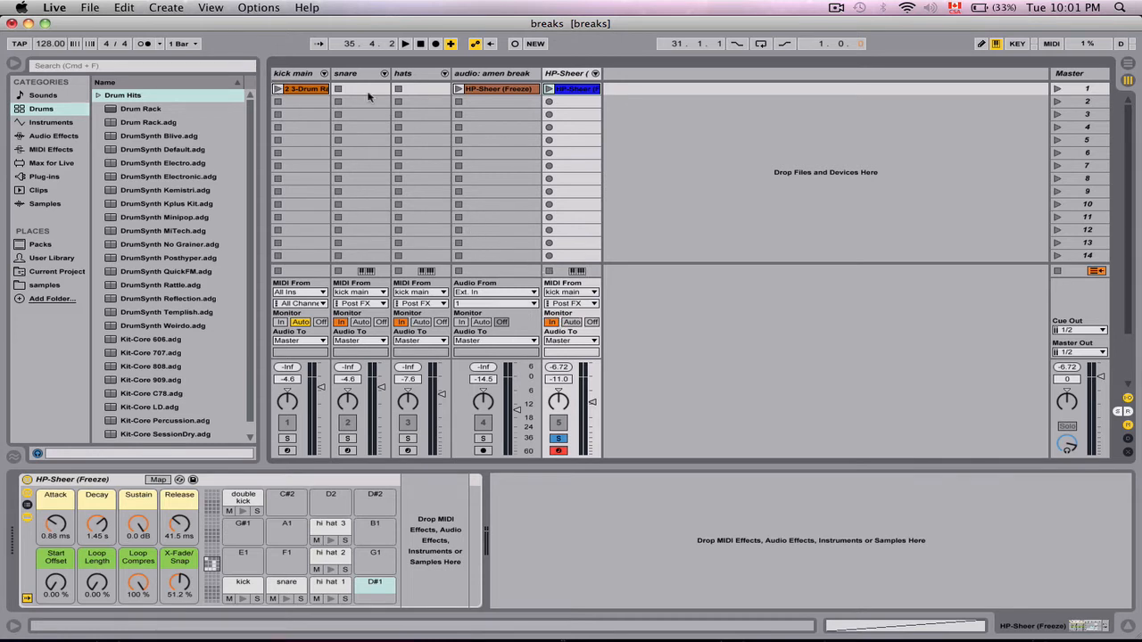
Play the kick main clip through the sliced rack and lower the HP-Sheer track's volume to -20.7 dB
left_click(278, 89)
left_click_drag(593, 402, 593, 423)
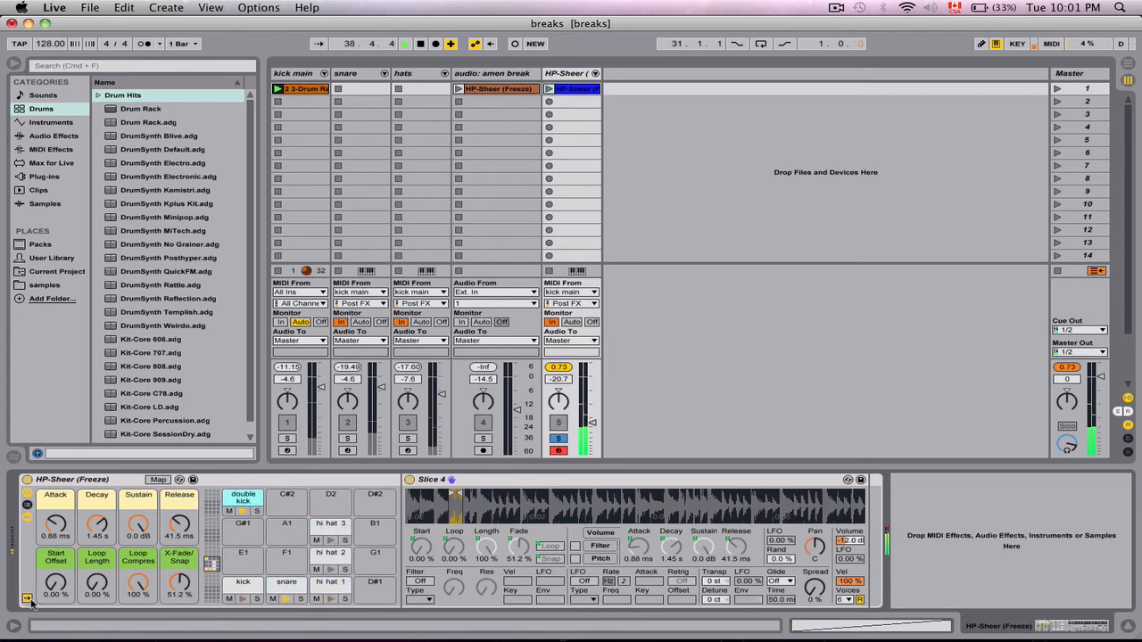
key("space")
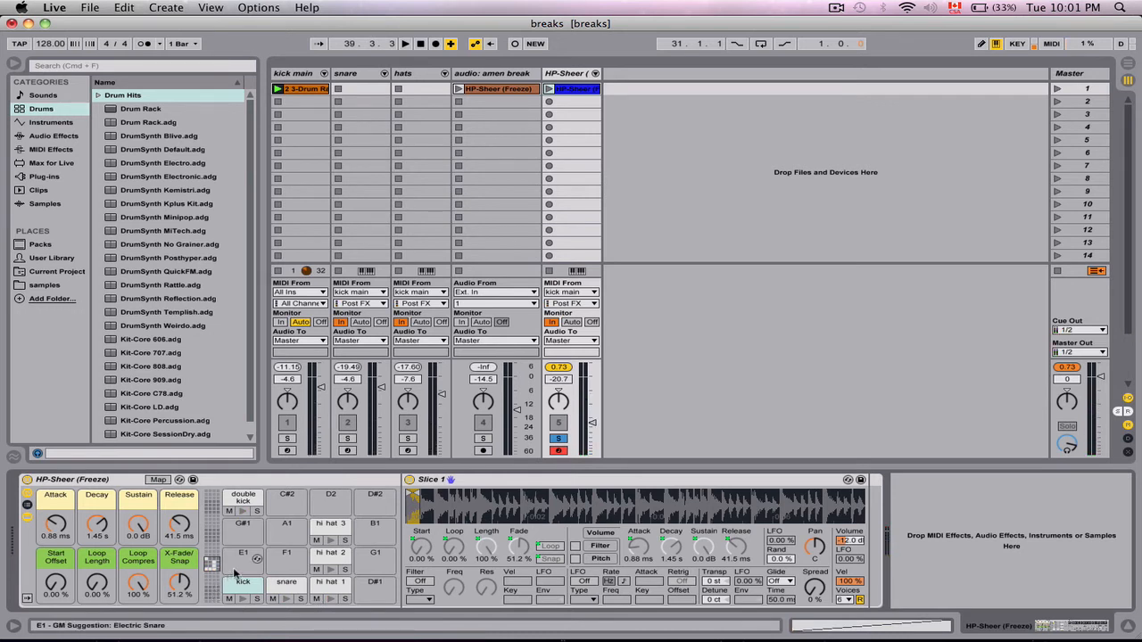
Audition the kick, snare, hi hat 1, hi hat 2, hi hat 3 and double kick pads
left_click(243, 600)
left_click(286, 600)
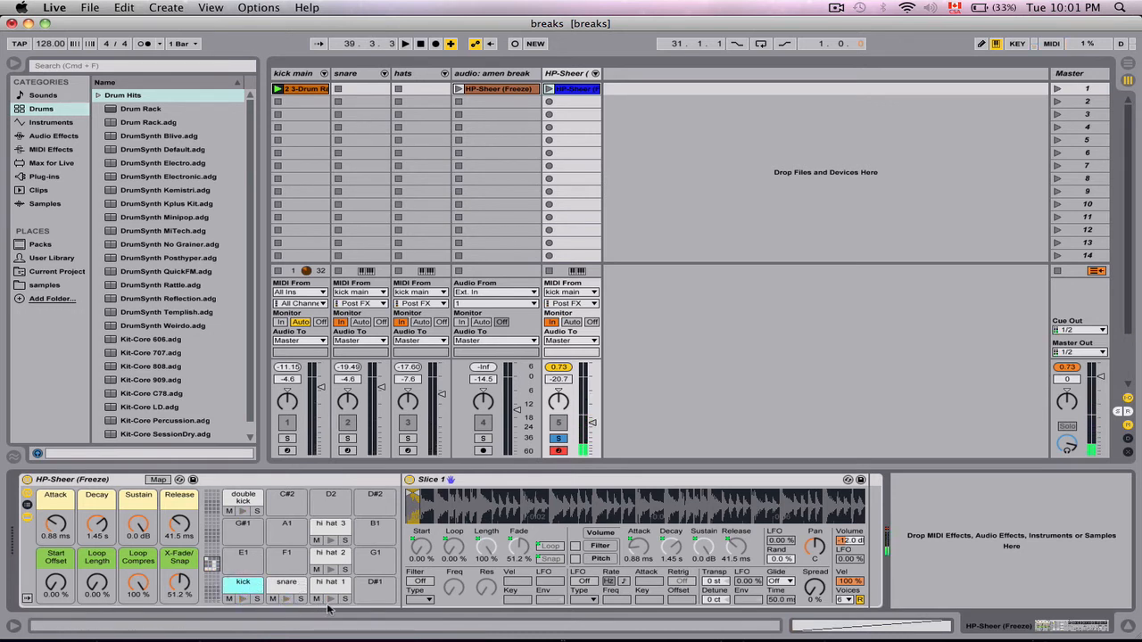
left_click(330, 599)
left_click(332, 571)
left_click(331, 543)
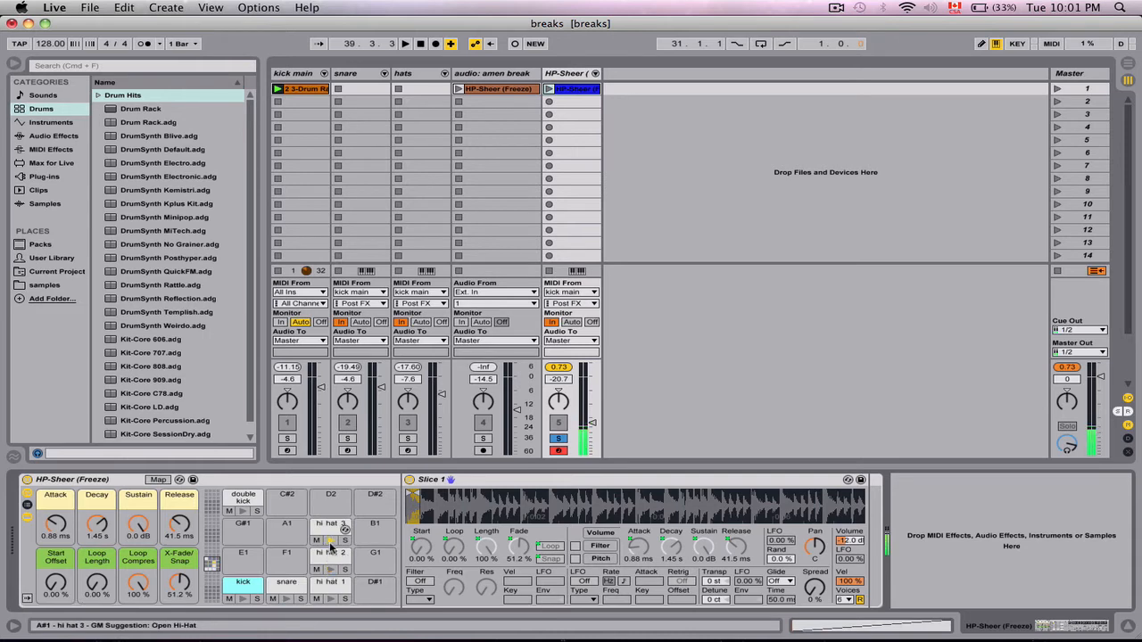
left_click(241, 513)
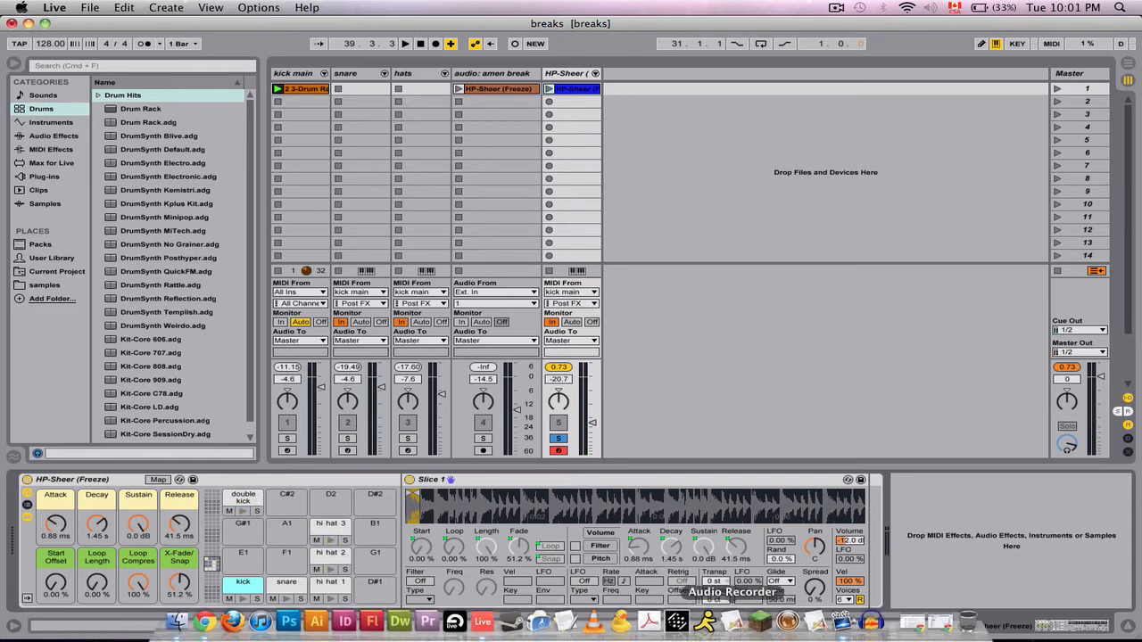
Set the kick slice's Vel amount to 0.0 % and lower the HP-Sheer track's volume to -23.0 dB
left_click_drag(853, 581, 854, 599)
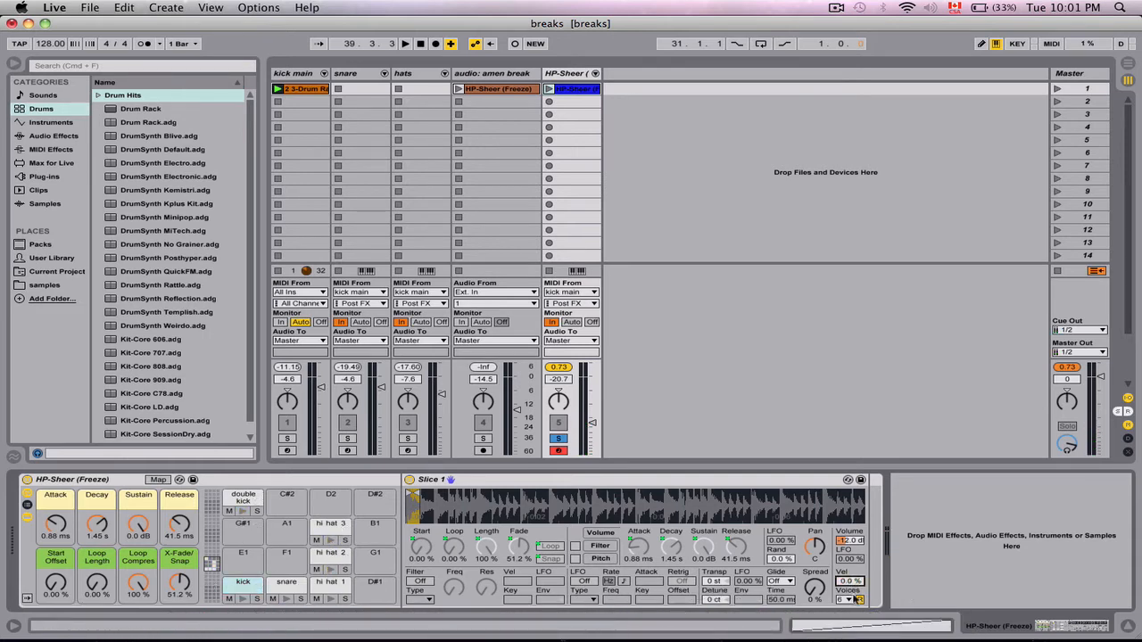
key("space")
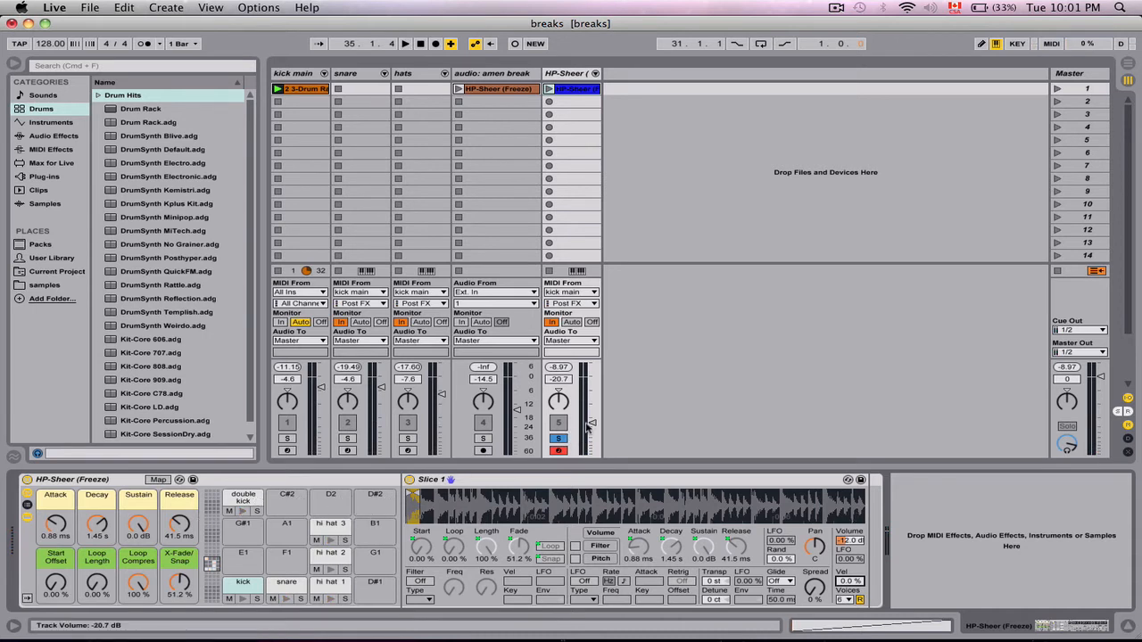
left_click_drag(591, 423, 591, 426)
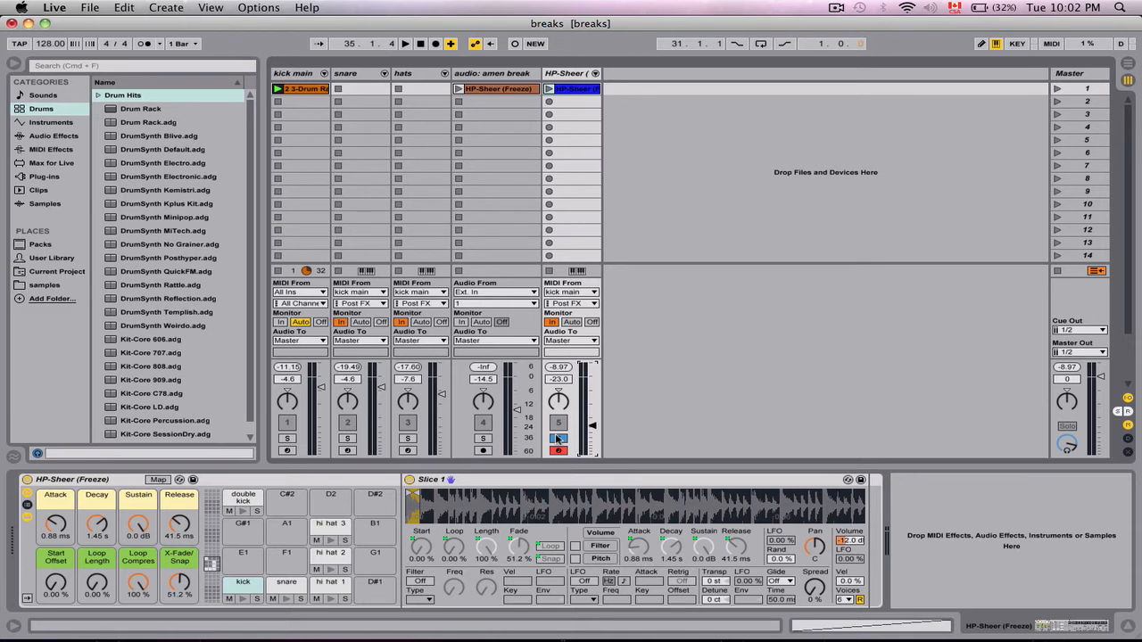
Unsolo the HP-Sheer track, play it with the other layers and lower its volume to -25.0 dB
left_click(557, 439)
key("space")
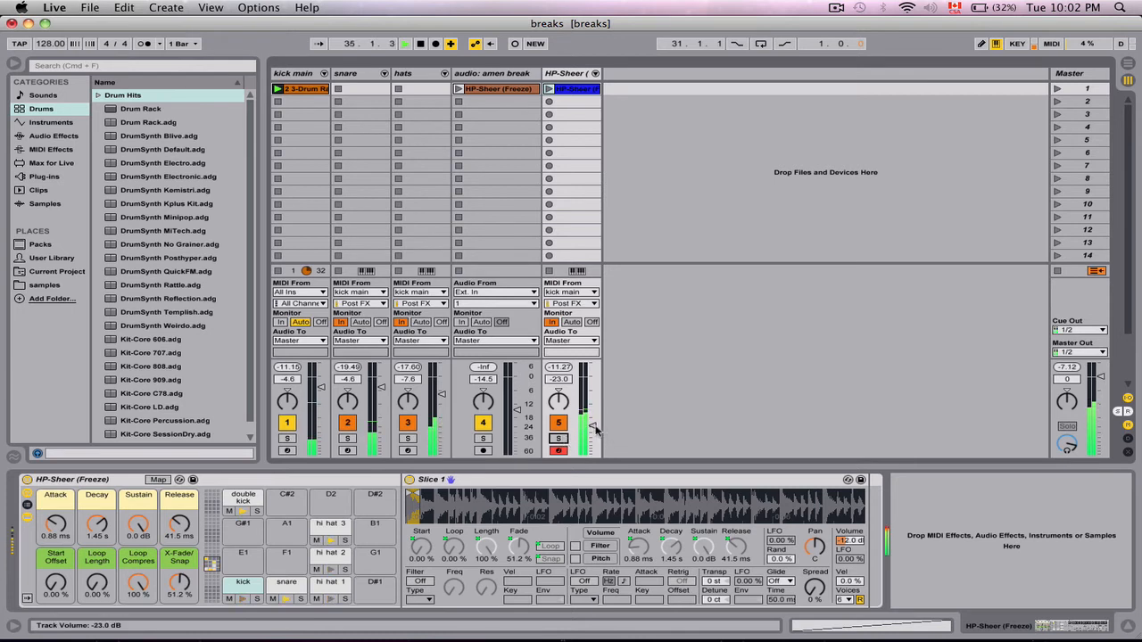
left_click_drag(591, 426, 594, 430)
key("space")
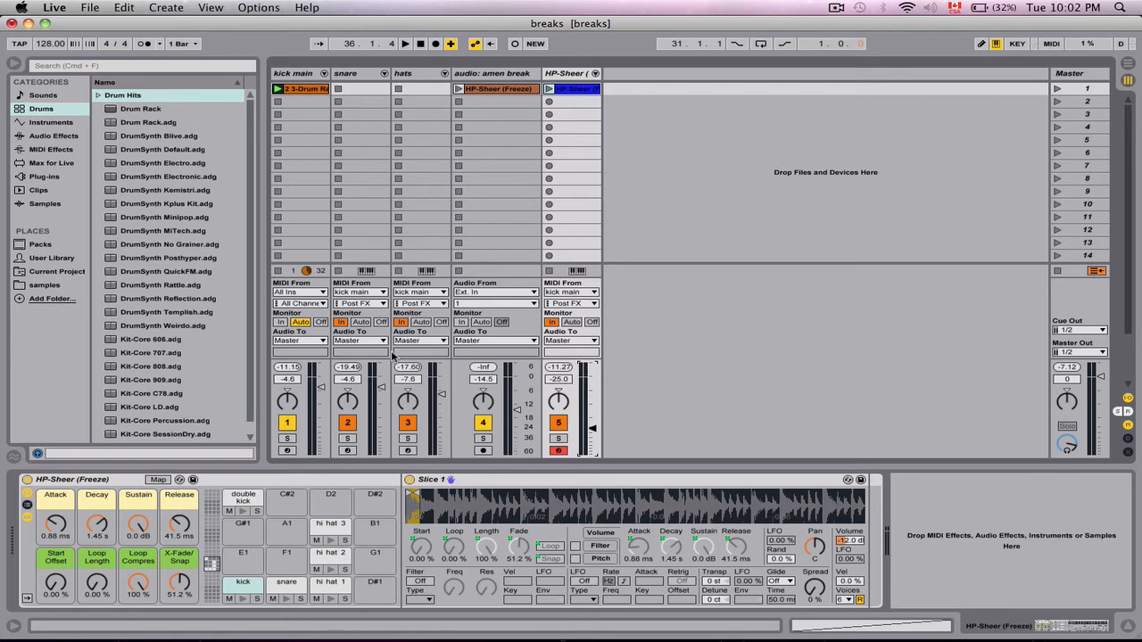
Browse the audio effects and audition the layered C1 pad in the kick main drum rack
left_click(54, 139)
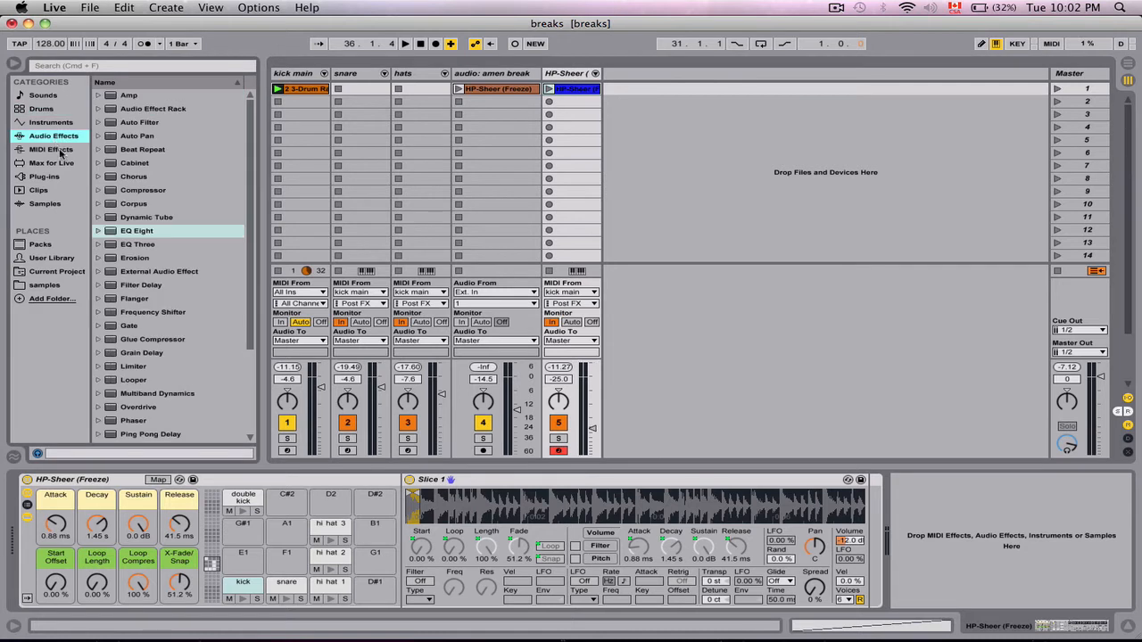
scroll(227, 373, "down", 10)
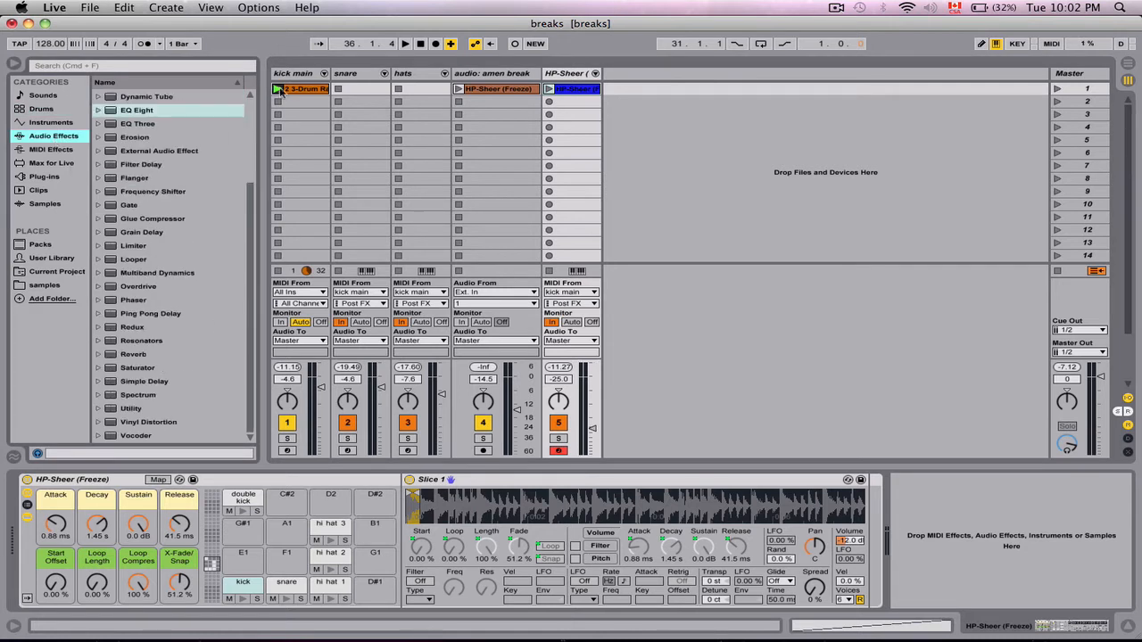
left_click(323, 75)
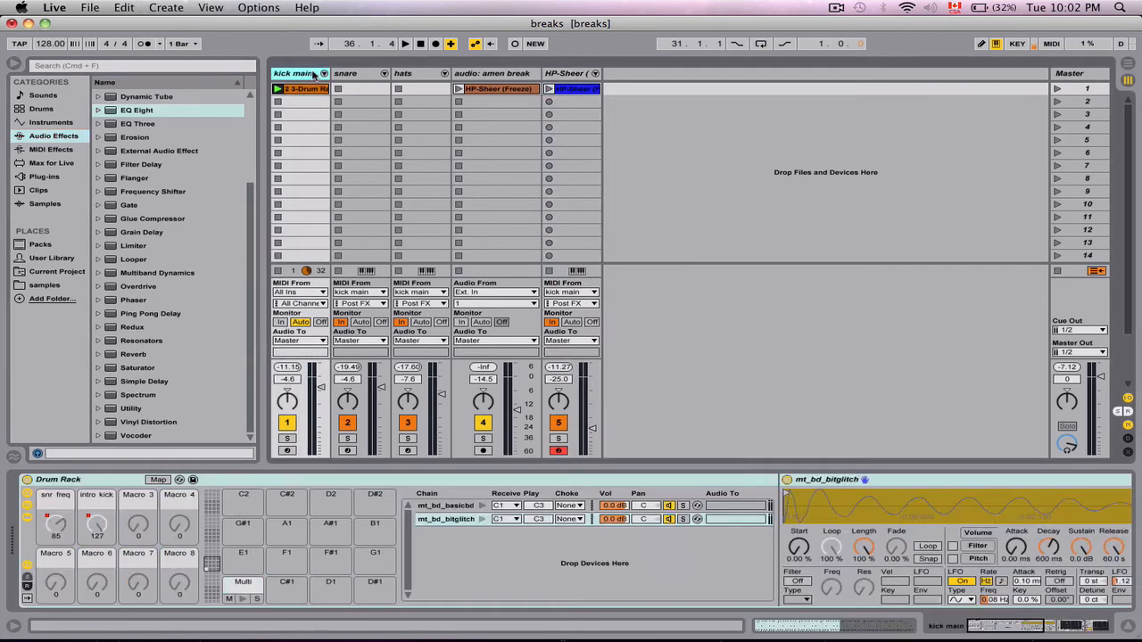
left_click(245, 601)
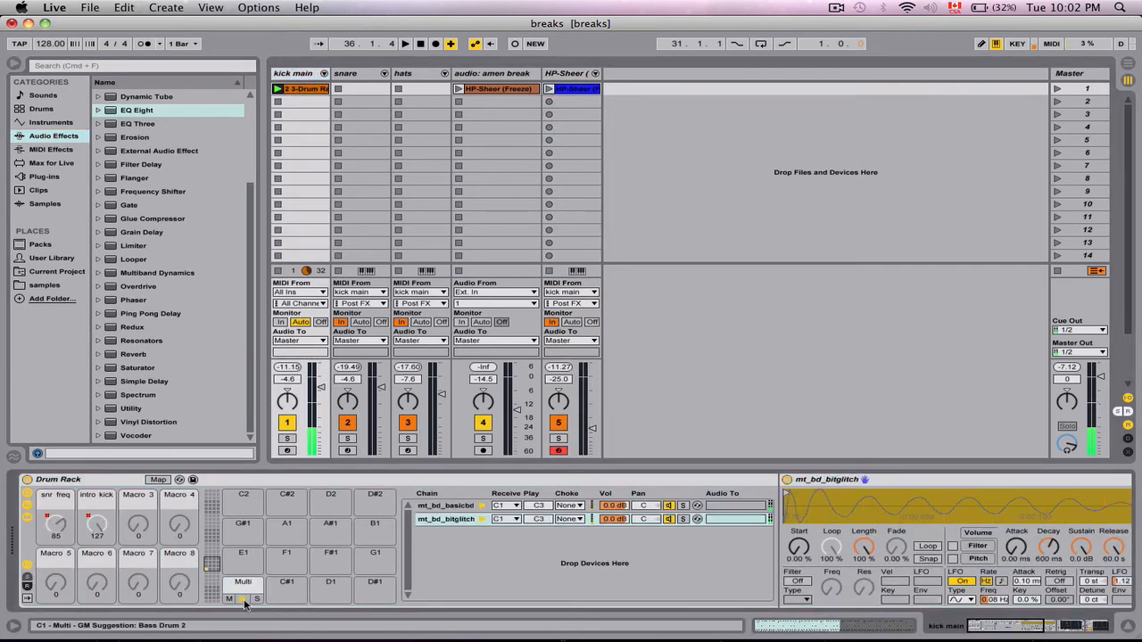
Move the HP-Sheer track in front of the audio: amen break track
left_click(559, 74)
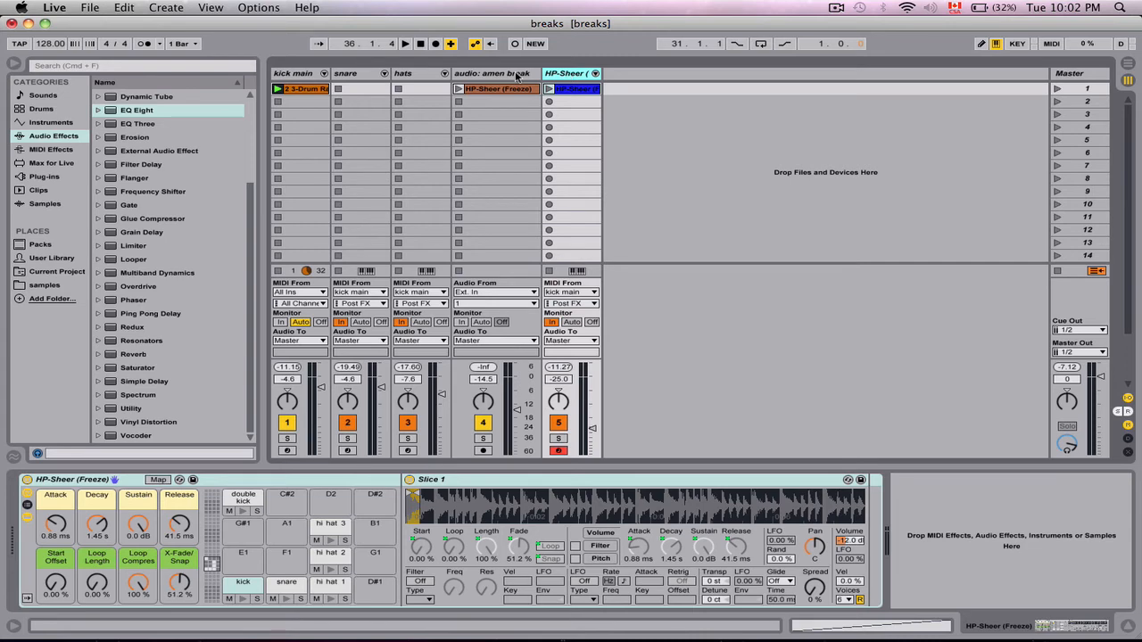
left_click(516, 74)
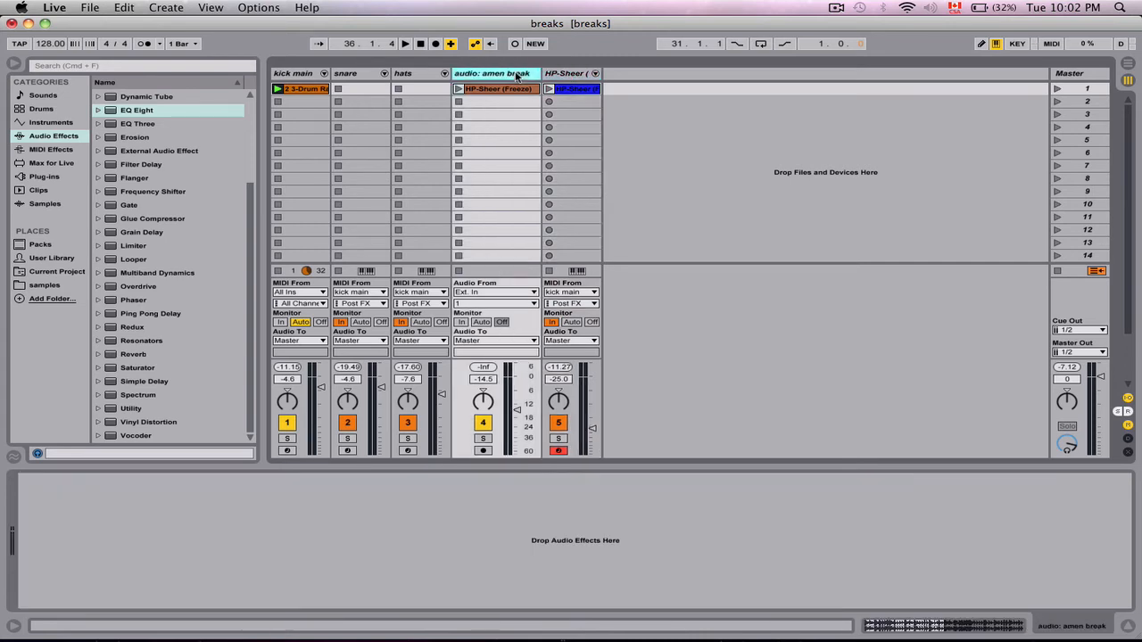
left_click(582, 77)
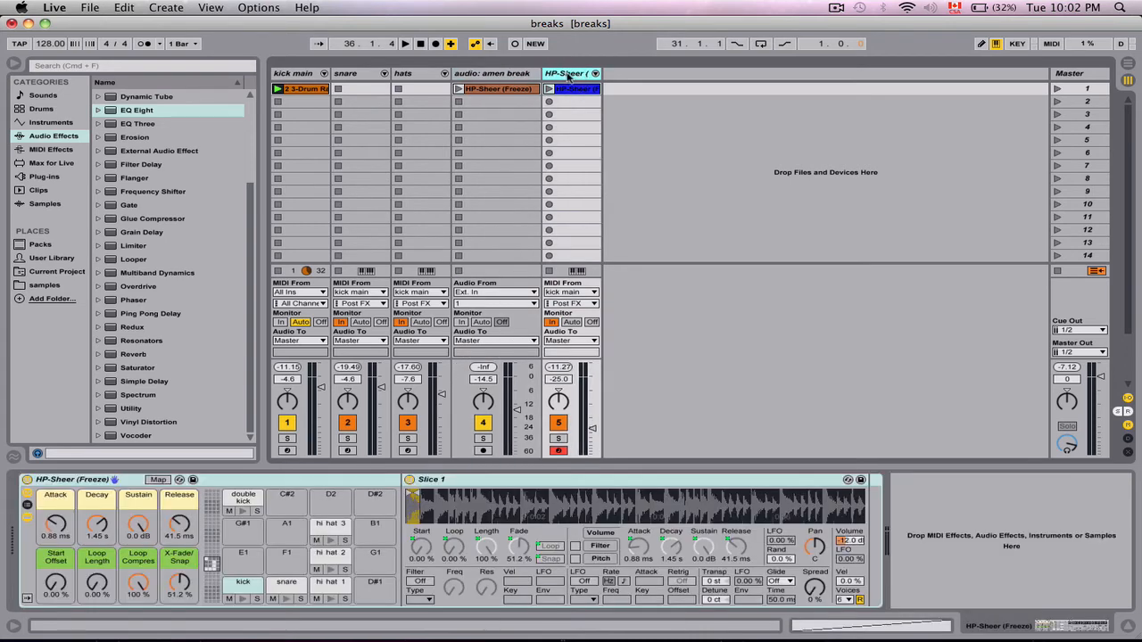
left_click_drag(476, 87, 487, 86)
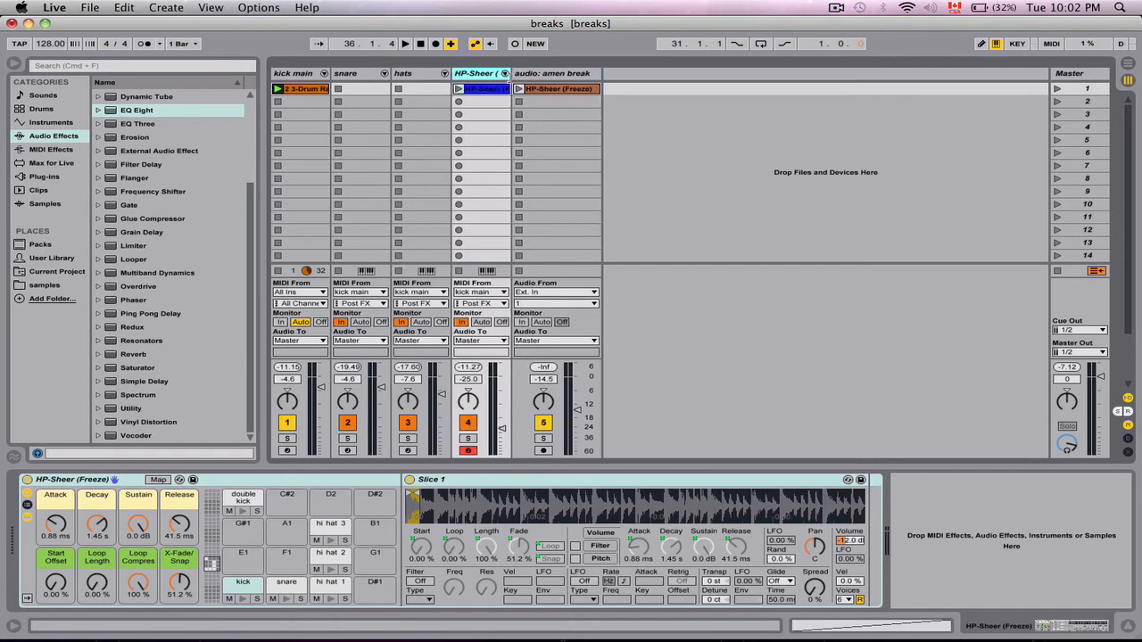
Rename the HP-Sheer track as midi: amen break
right_click(500, 76)
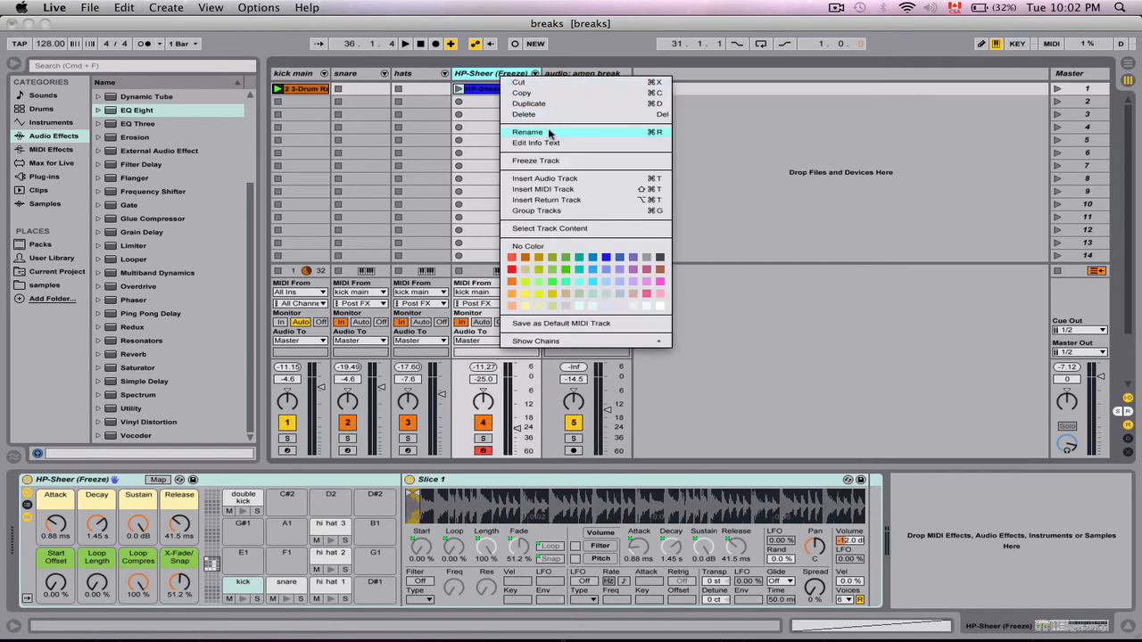
left_click(551, 134)
type("midi:")
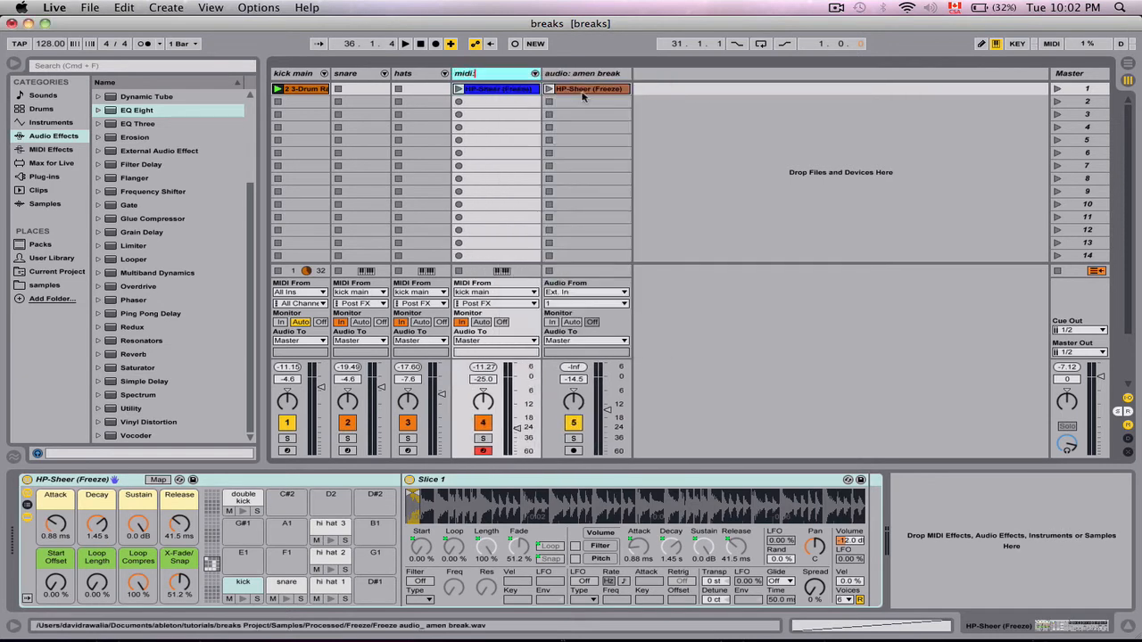
type(" amen break")
key("Return")
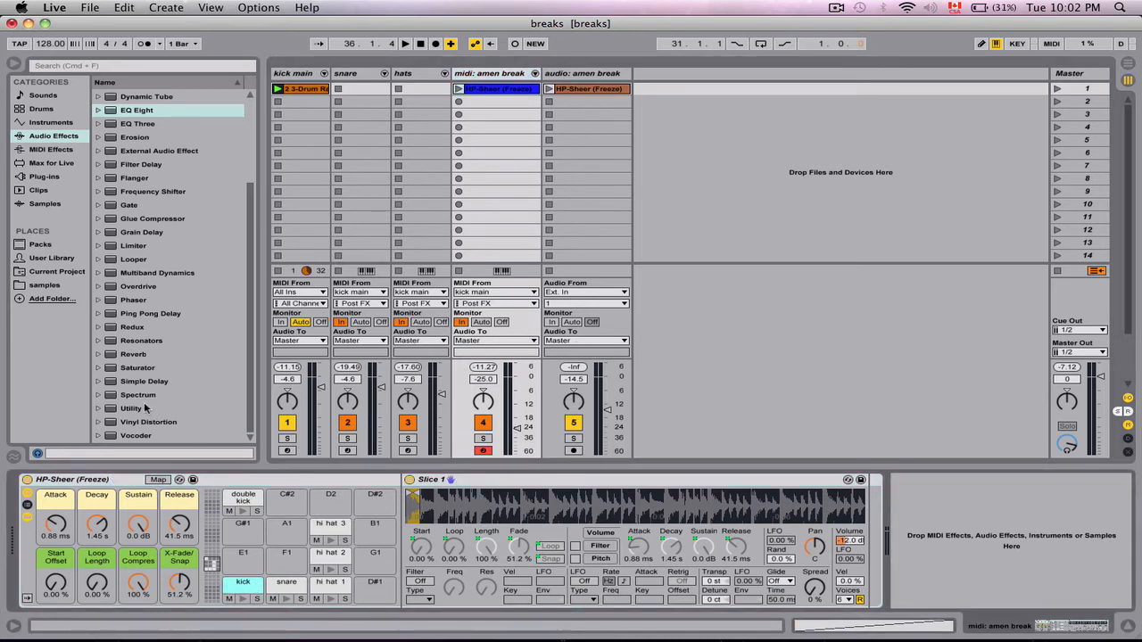
Add a Spectrum after the sliced drum rack, solo the track and view its frequencies during playback
left_click_drag(138, 395, 908, 544)
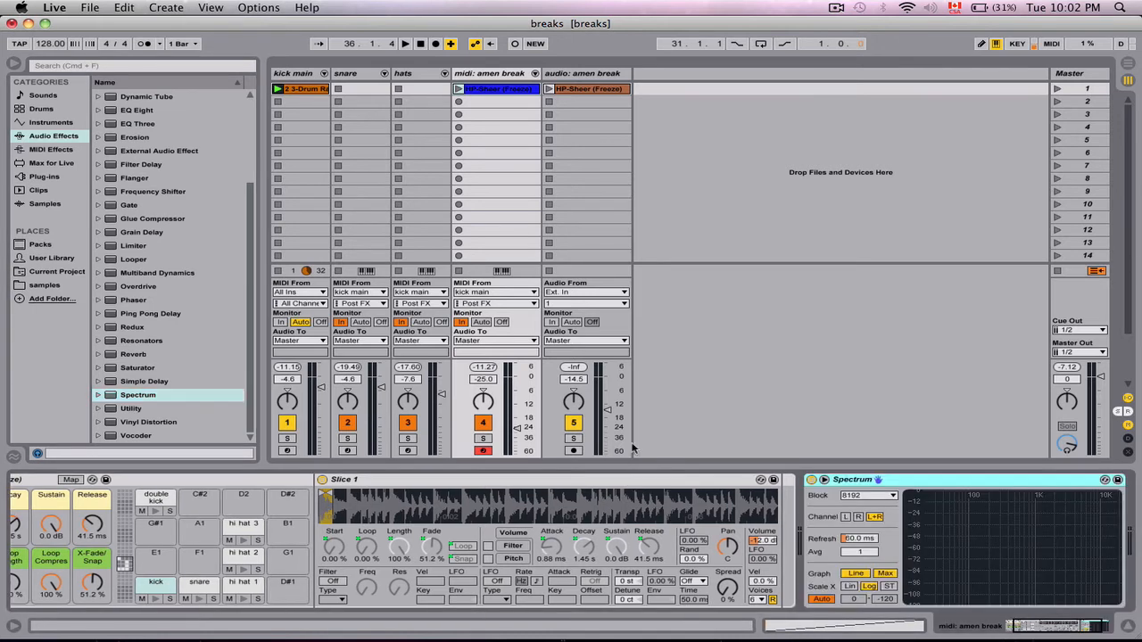
left_click(477, 437)
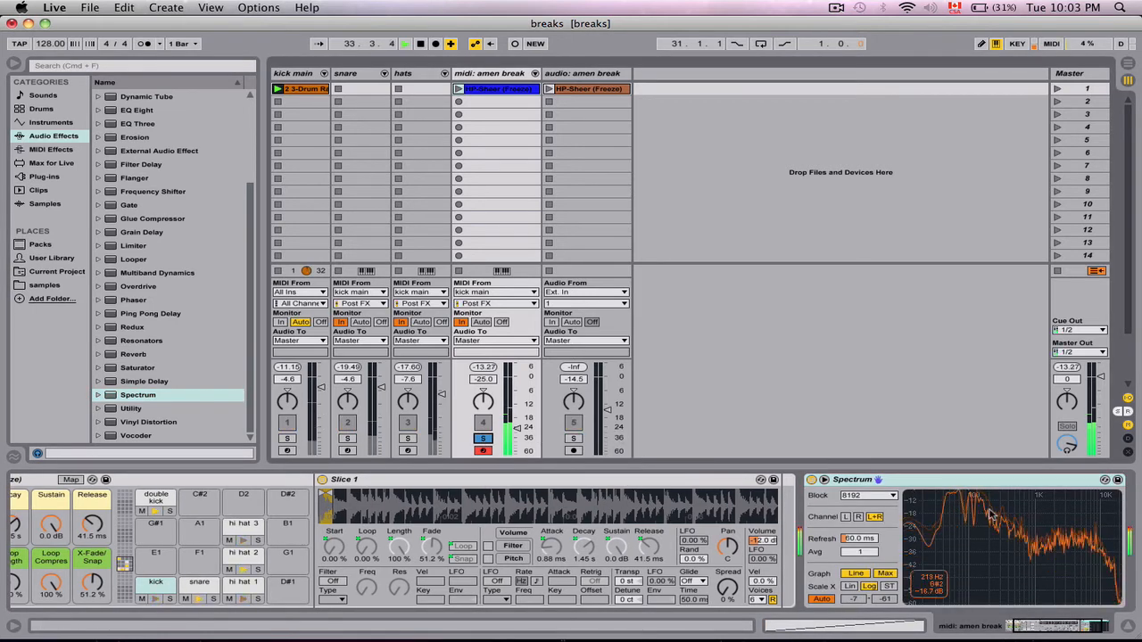
key("space")
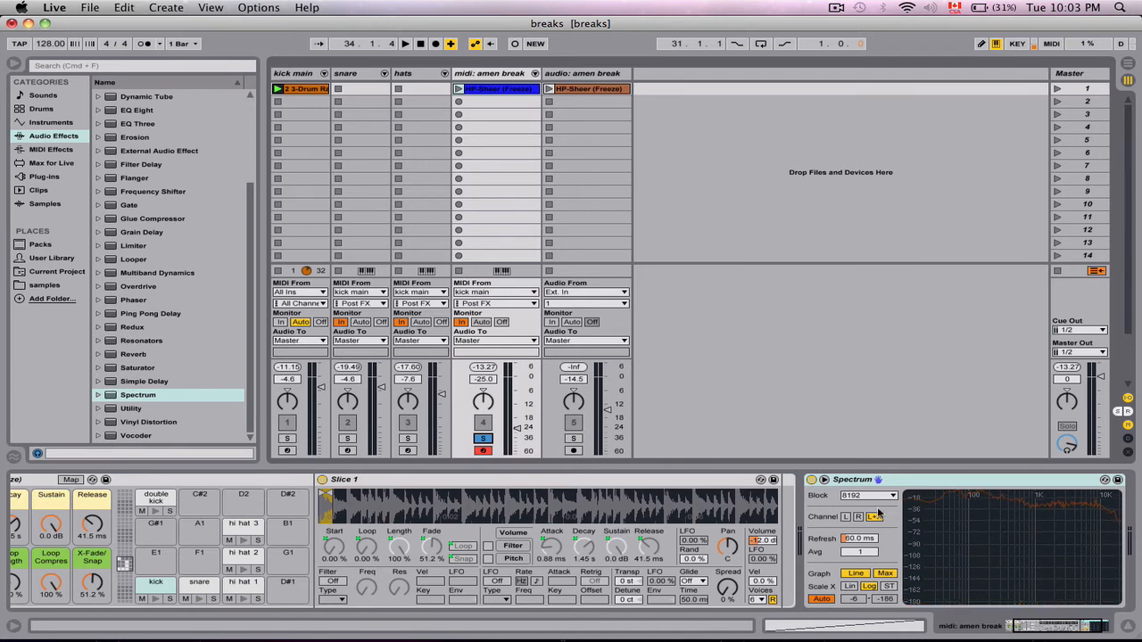
Insert an Auto Filter before the Spectrum and set it to highpass at about 196 Hz with a Q of 0.20
scroll(186, 228, "up", 5)
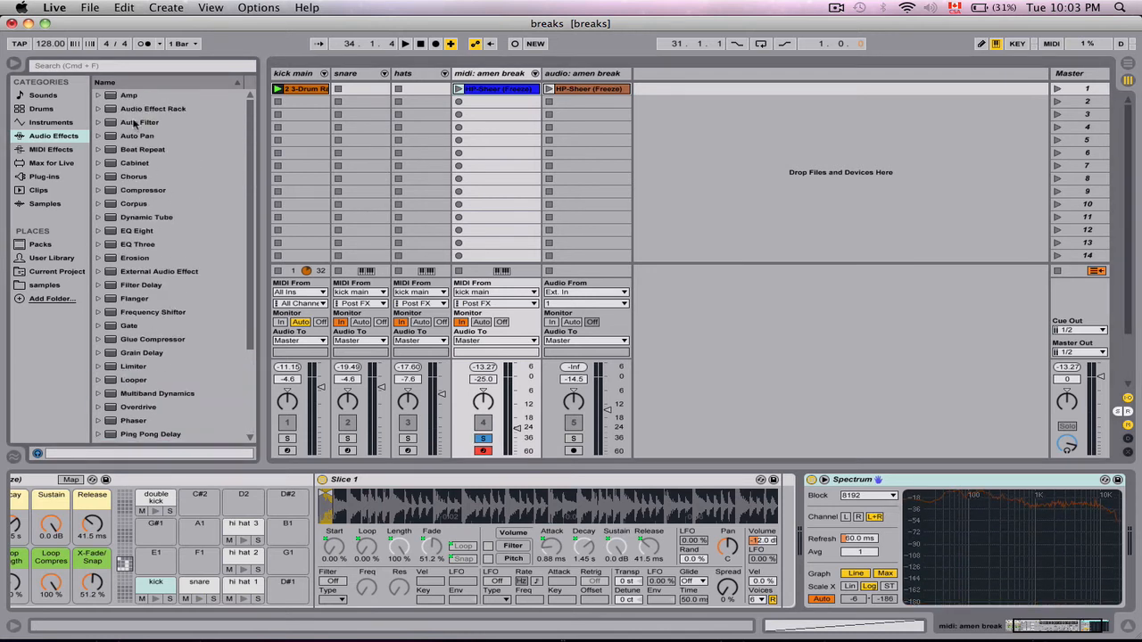
left_click(139, 122)
left_click_drag(806, 514, 811, 506)
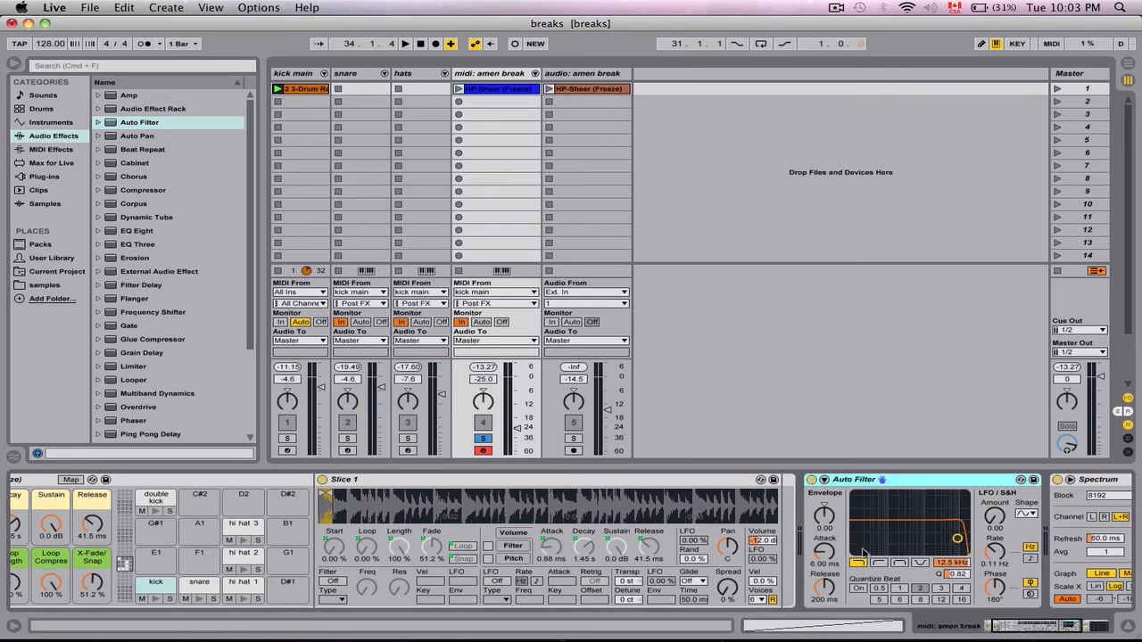
left_click(878, 563)
left_click(960, 577)
left_click_drag(956, 564, 955, 633)
left_click_drag(1032, 630, 995, 632)
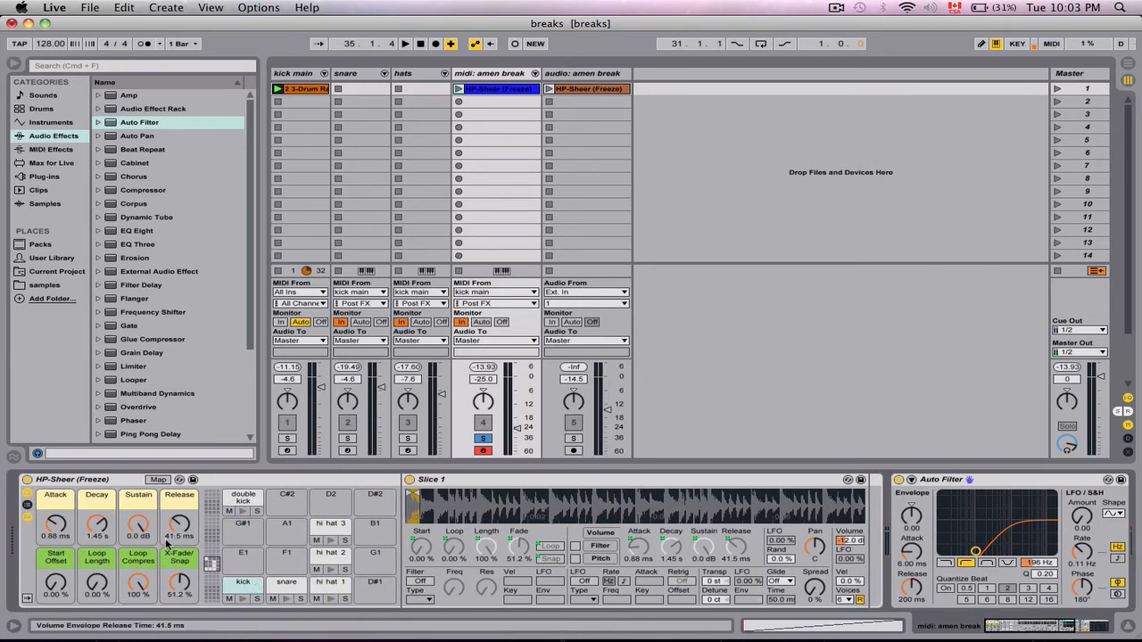
Set the rack's macros to release 1.72 s, sample length 82.7 %, decay 469 ms, attack 2.10 ms and X-Fade/Snap 40.9 %
left_click_drag(166, 542, 166, 489)
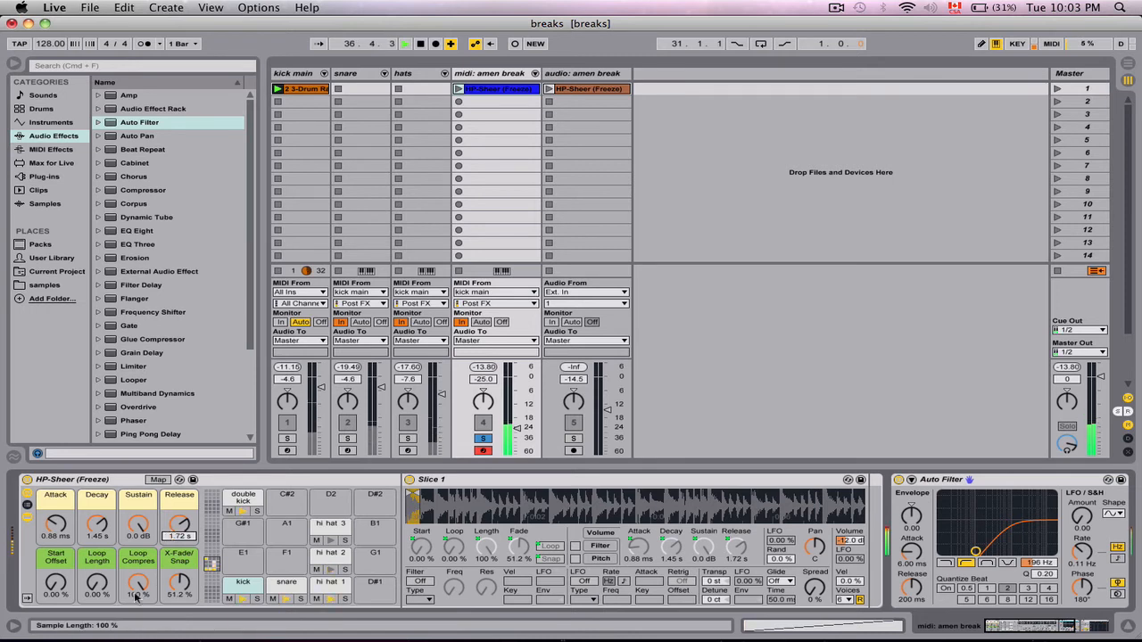
mouse_move(139, 585)
left_mouse_down()
mouse_move(138, 621)
mouse_move(139, 599)
left_mouse_up()
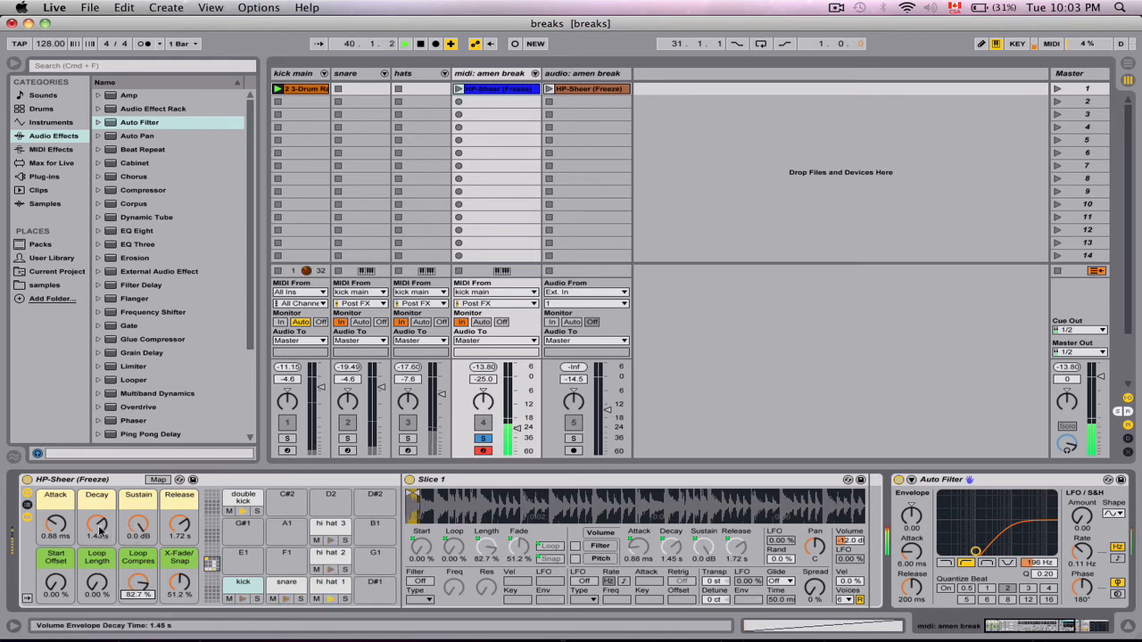
left_click_drag(96, 525, 56, 528)
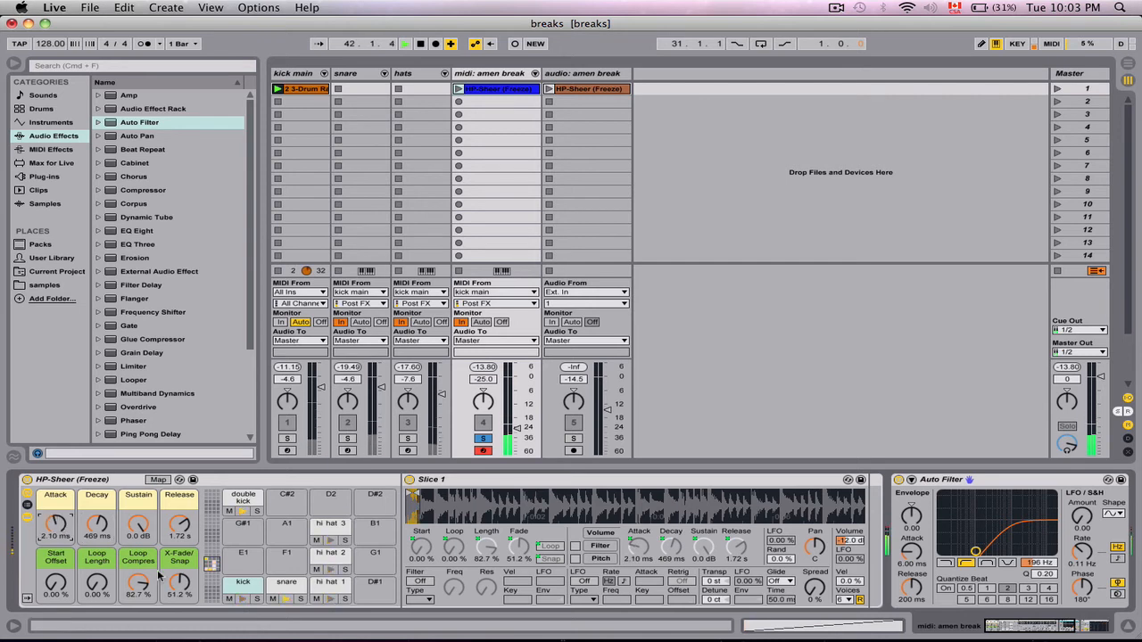
left_click_drag(179, 580, 180, 587)
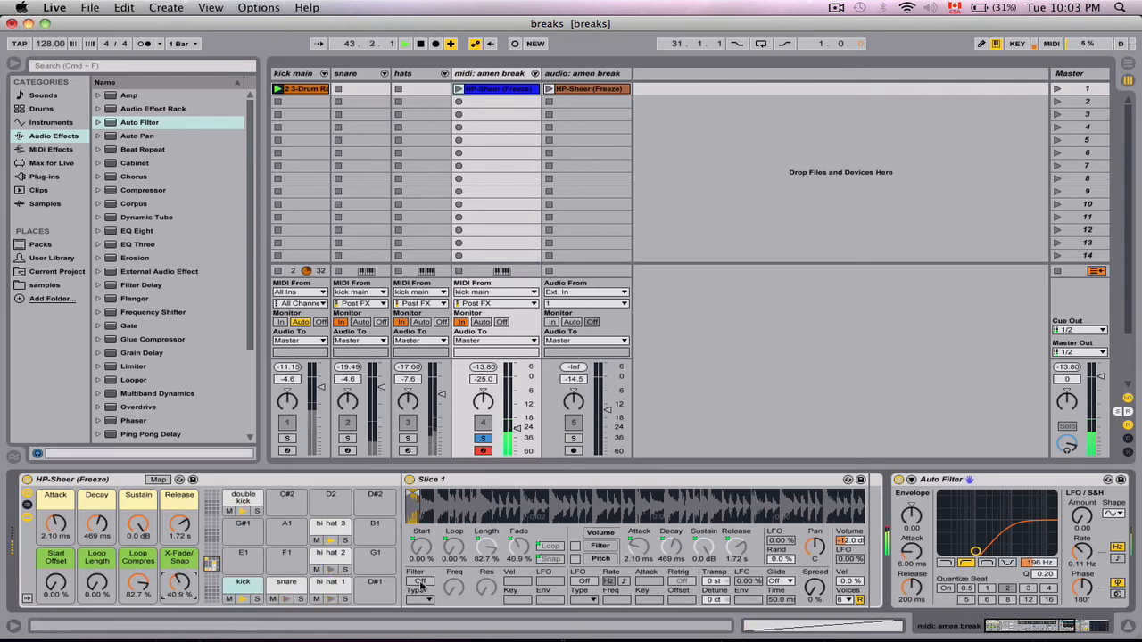
Unsolo the midi: amen break track and compare the full mix with that track off and on during playback
left_click(1046, 629)
left_click(1046, 629)
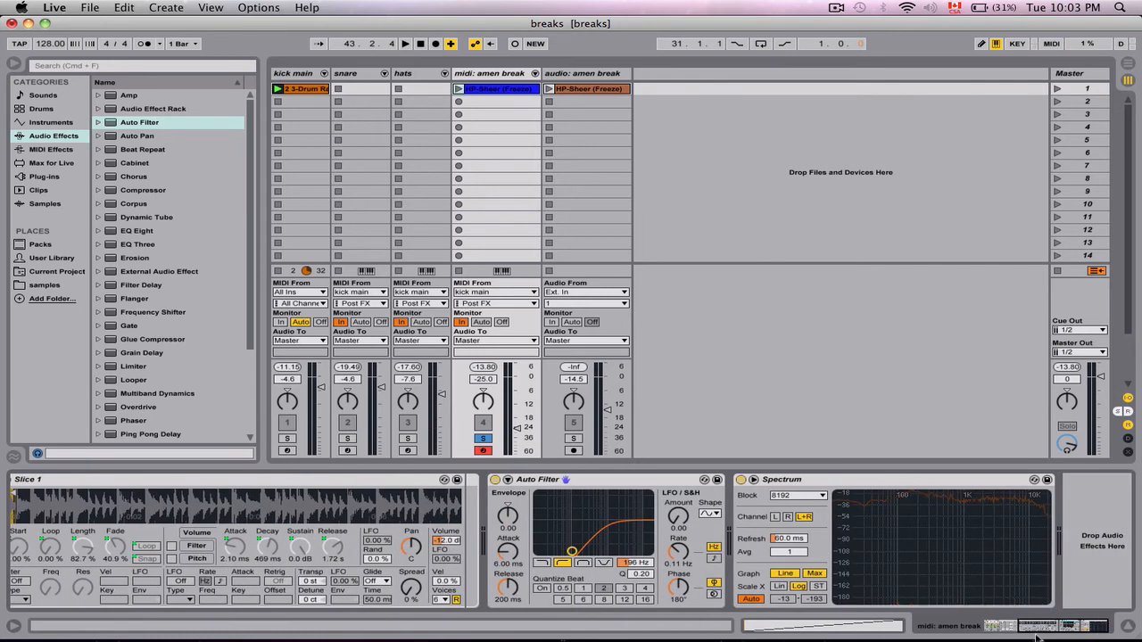
left_click(484, 439)
key("space")
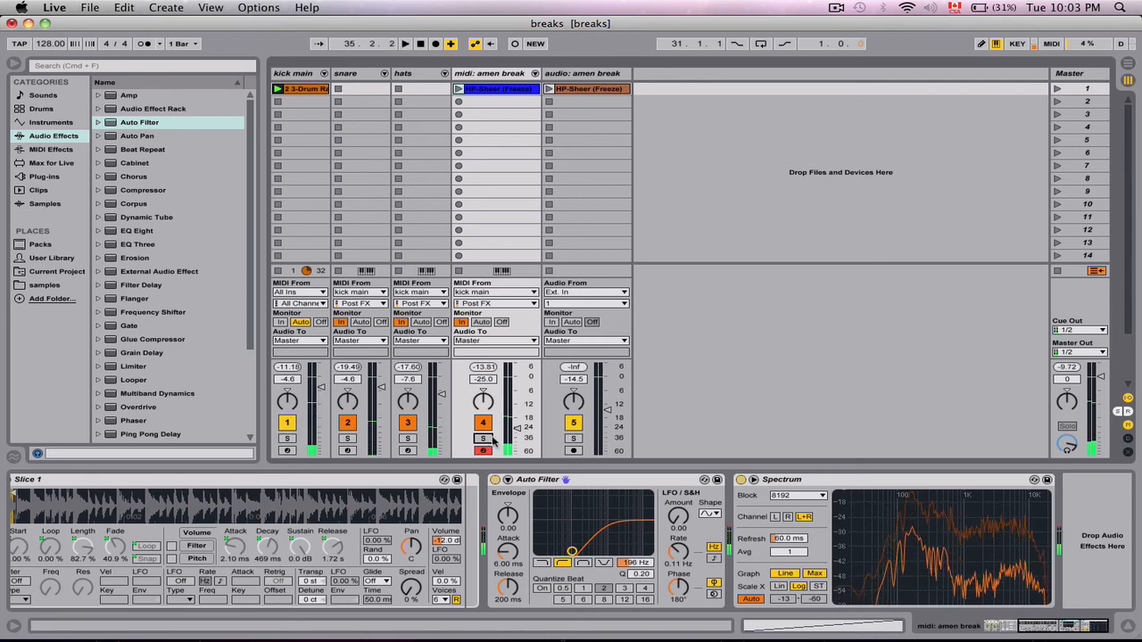
left_click(486, 427)
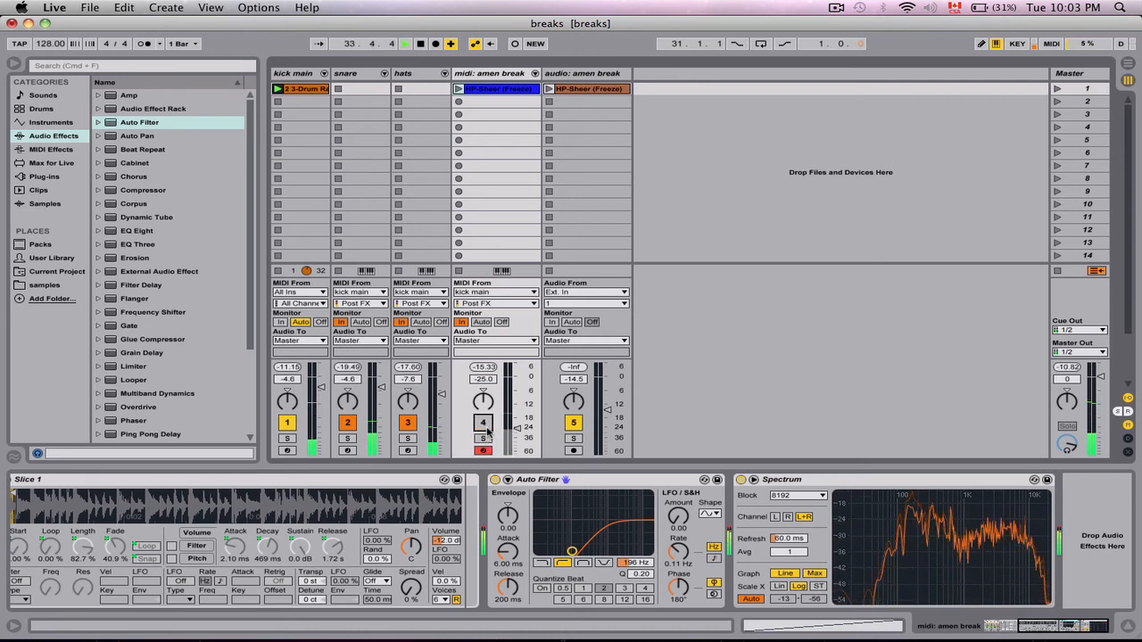
left_click(483, 424)
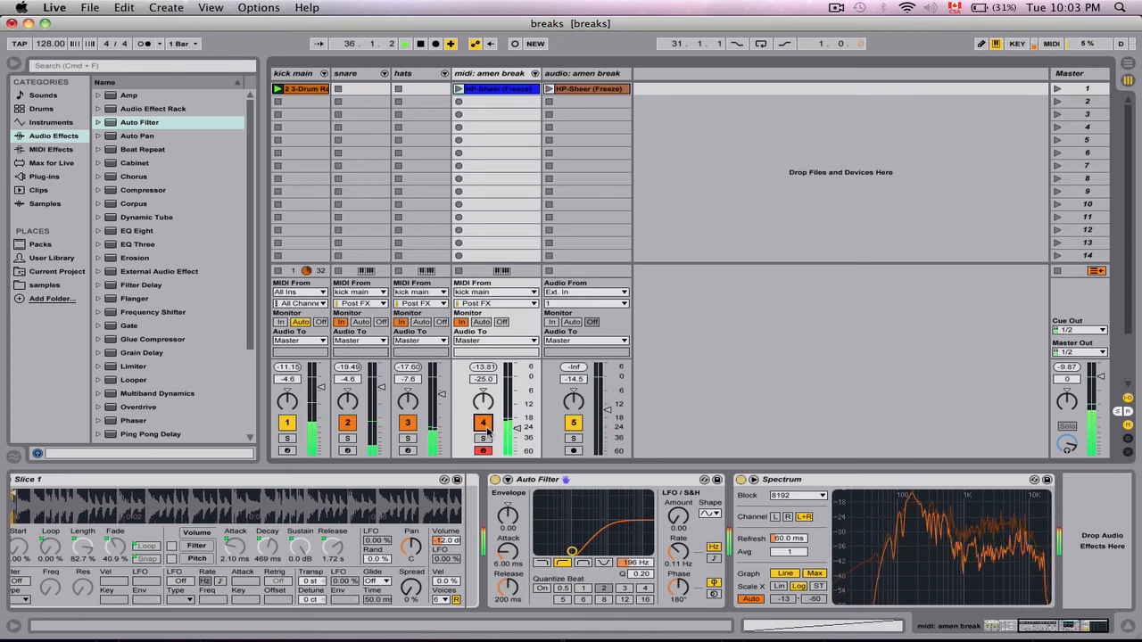
key("space")
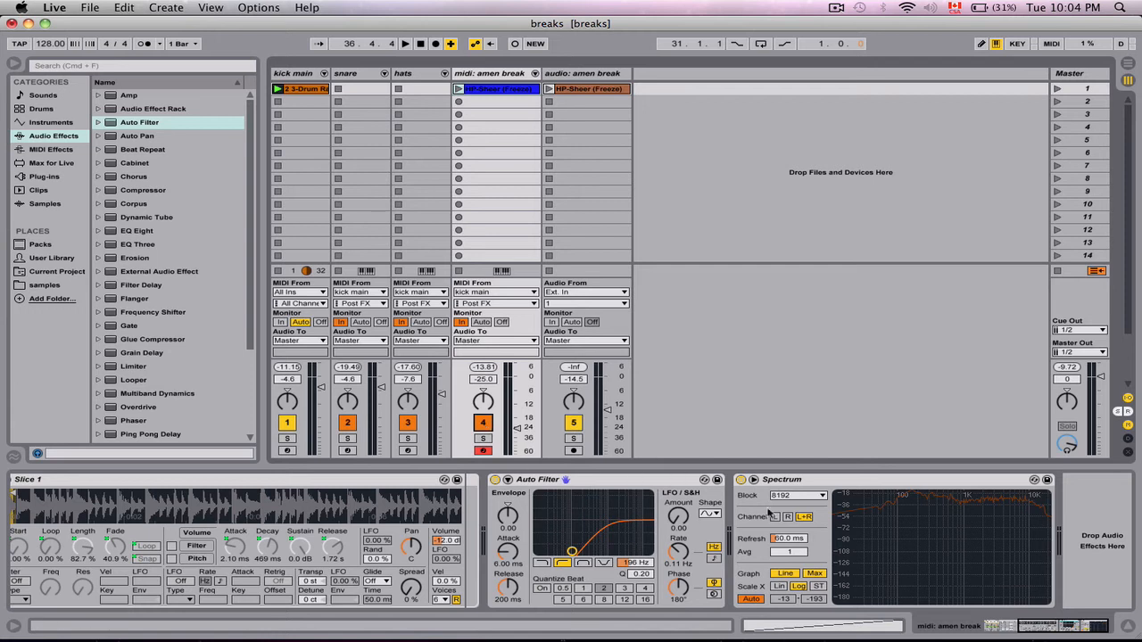
Insert a Filter Delay between the Auto Filter and the Spectrum on the midi: amen break track
scroll(196, 333, "down", 5)
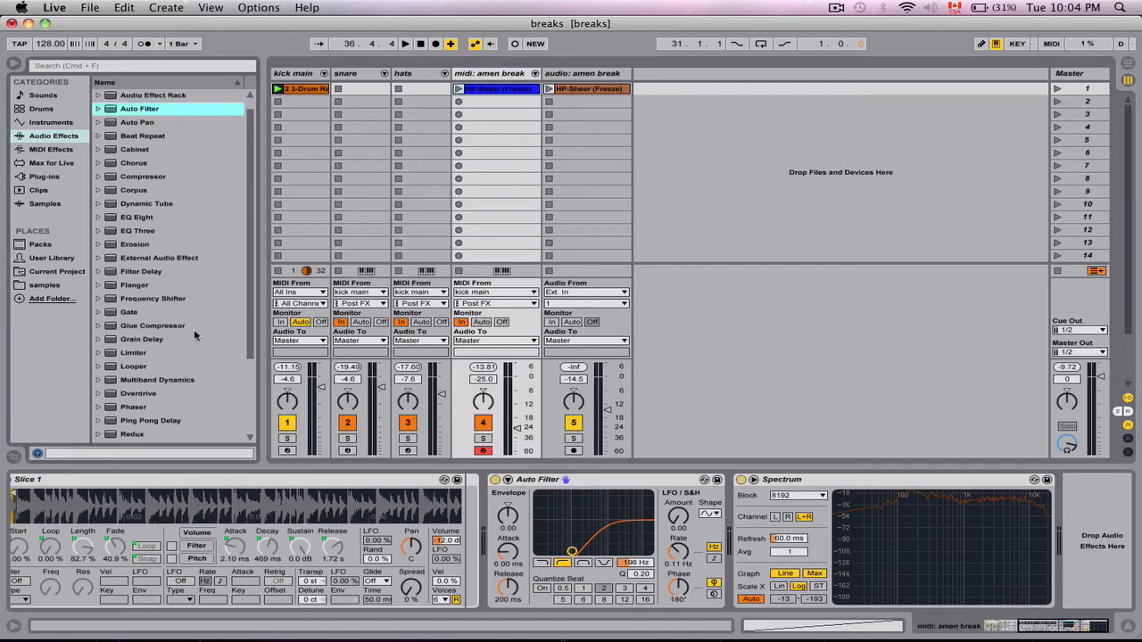
scroll(177, 333, "up", 4)
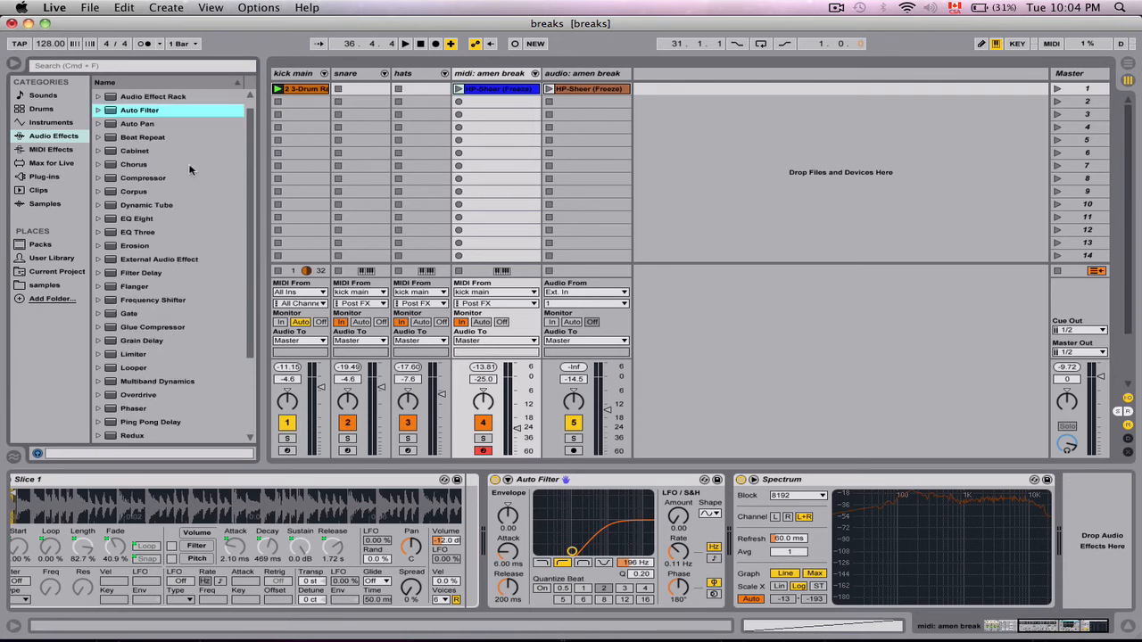
scroll(189, 268, "down", 3)
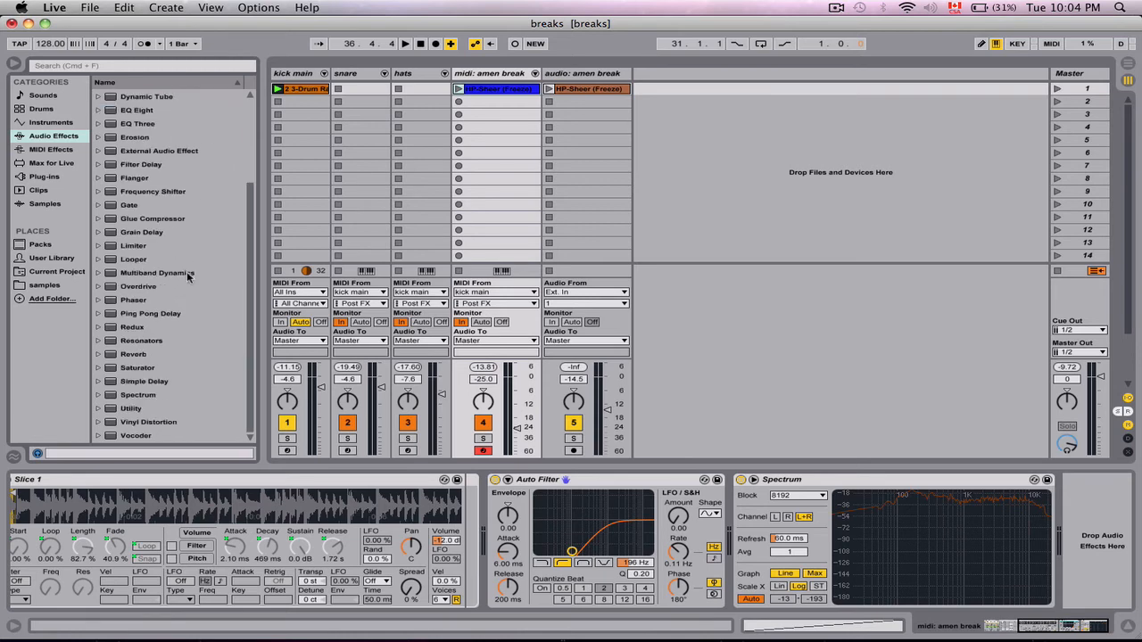
scroll(188, 276, "up", 3)
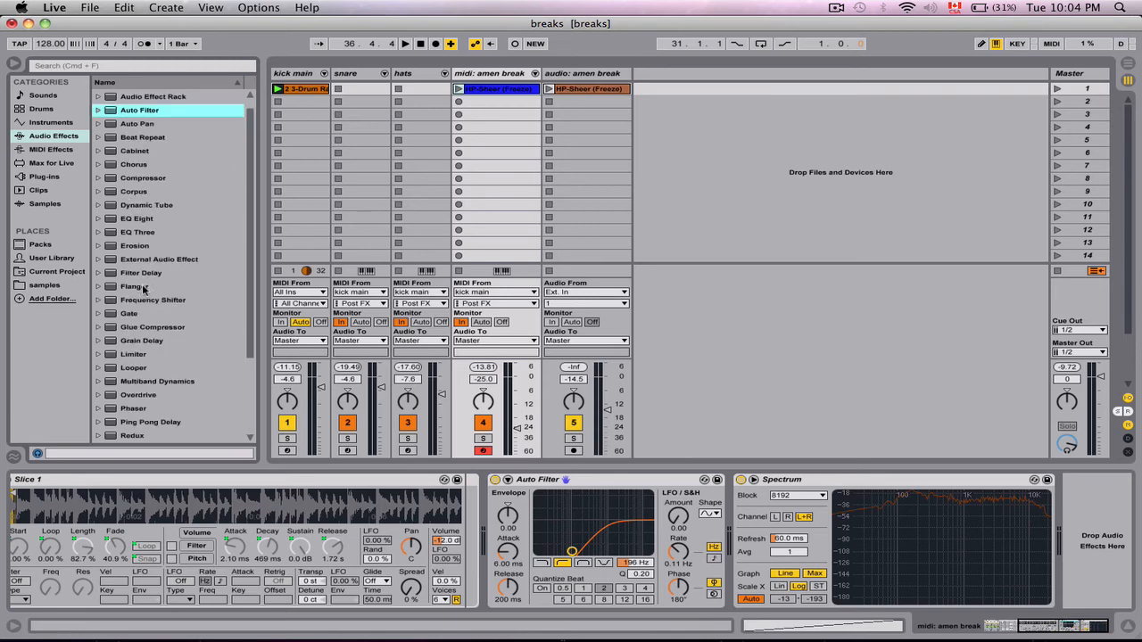
scroll(138, 284, "down", 3)
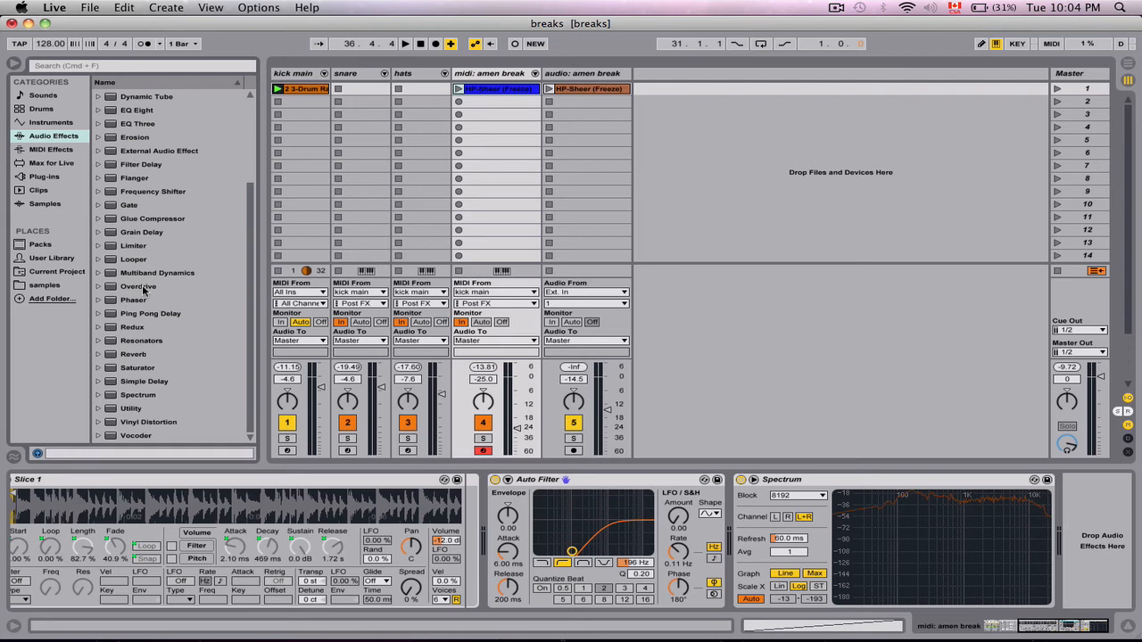
scroll(163, 311, "up", 3)
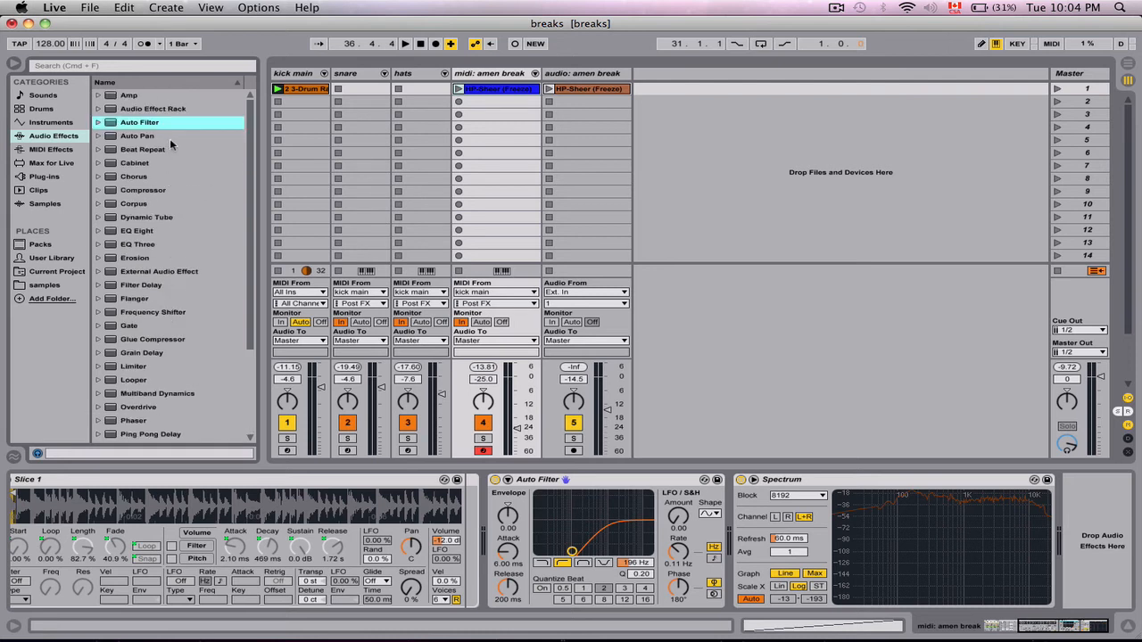
left_click(148, 286)
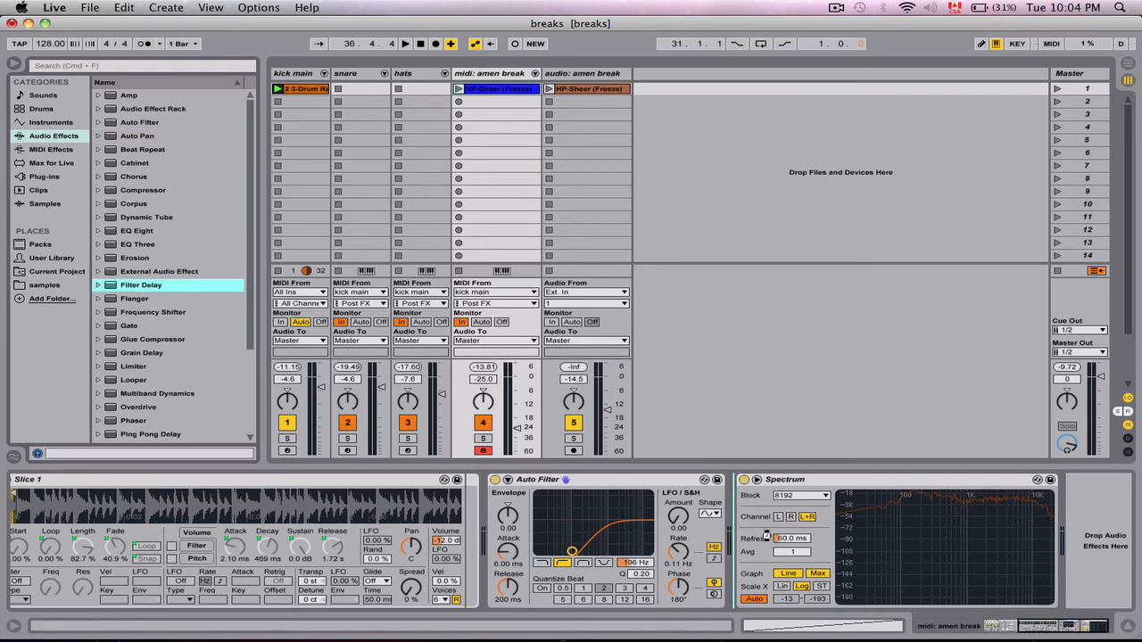
left_click_drag(766, 537, 767, 539)
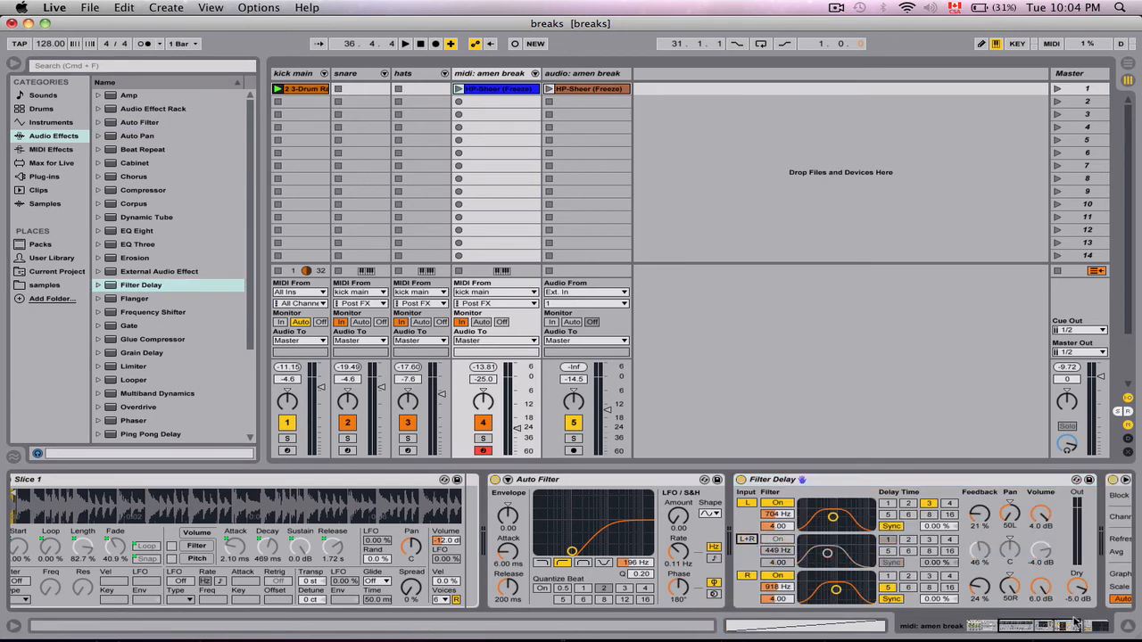
left_click(1076, 622)
Set the Filter Delay's L and R channels to 2.07 and 1.58 kHz, feedback 42 and 48 %, volume -3.1 and -3.5 dB, with dry at 0.0 dB
key("space")
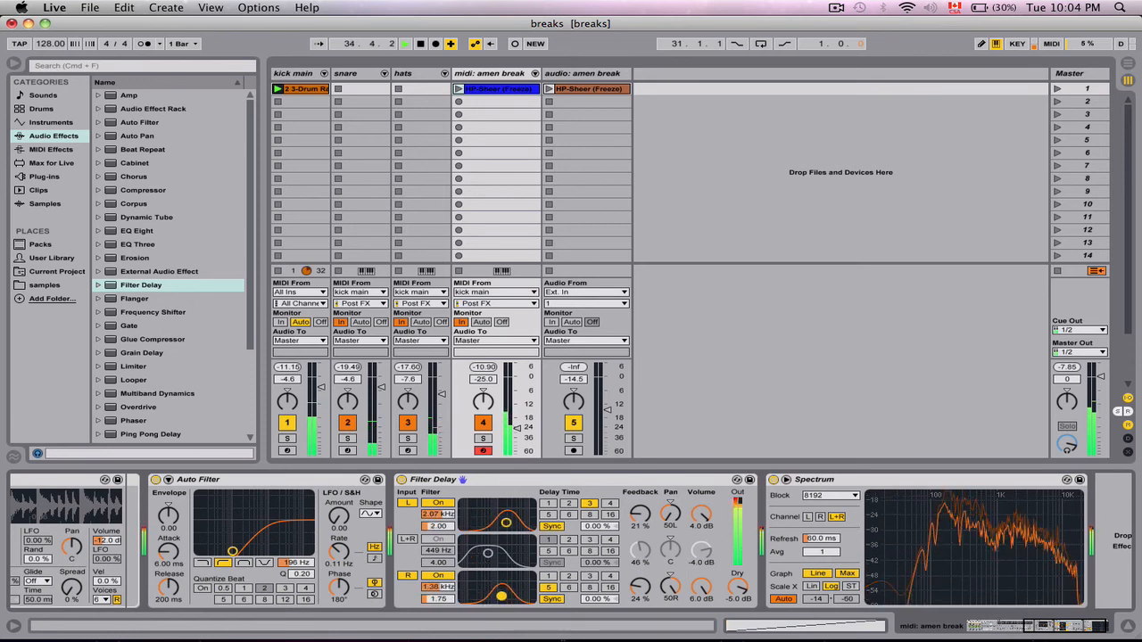
left_click_drag(502, 597, 503, 596)
mouse_move(739, 587)
left_mouse_down()
mouse_move(740, 620)
mouse_move(740, 576)
left_mouse_up()
left_click_drag(702, 514, 702, 536)
left_click_drag(701, 587, 701, 618)
left_click_drag(641, 599, 640, 578)
left_click_drag(641, 526, 641, 508)
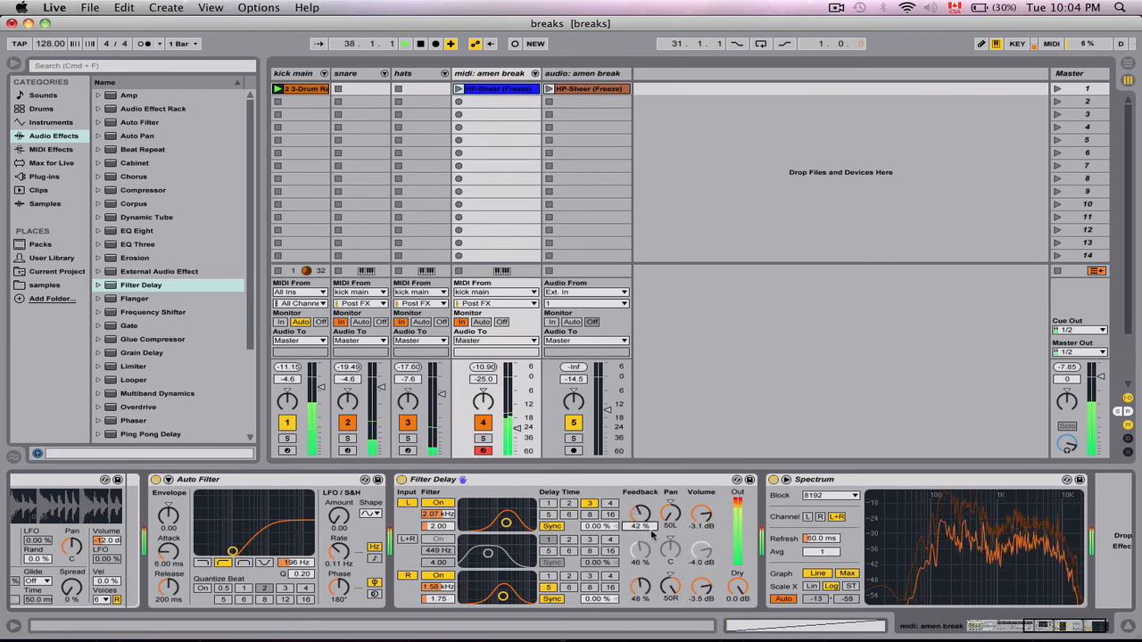
Lower the volume of the kick pad's Slice 1 sample to -36.0 dB
mouse_move(937, 585)
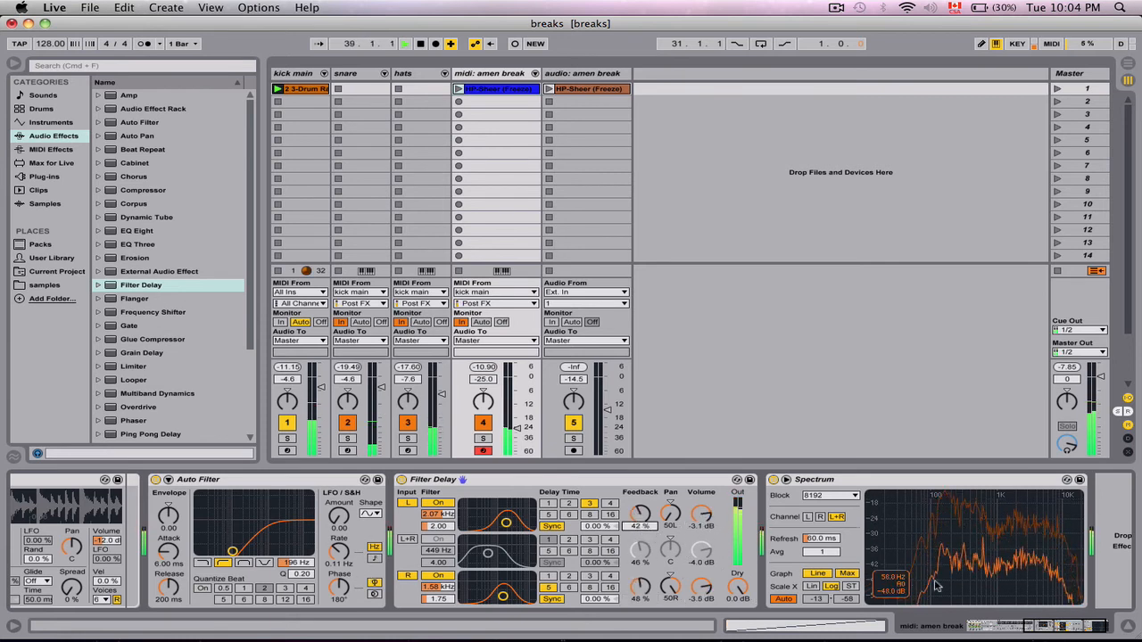
scroll(535, 544, "left", 10)
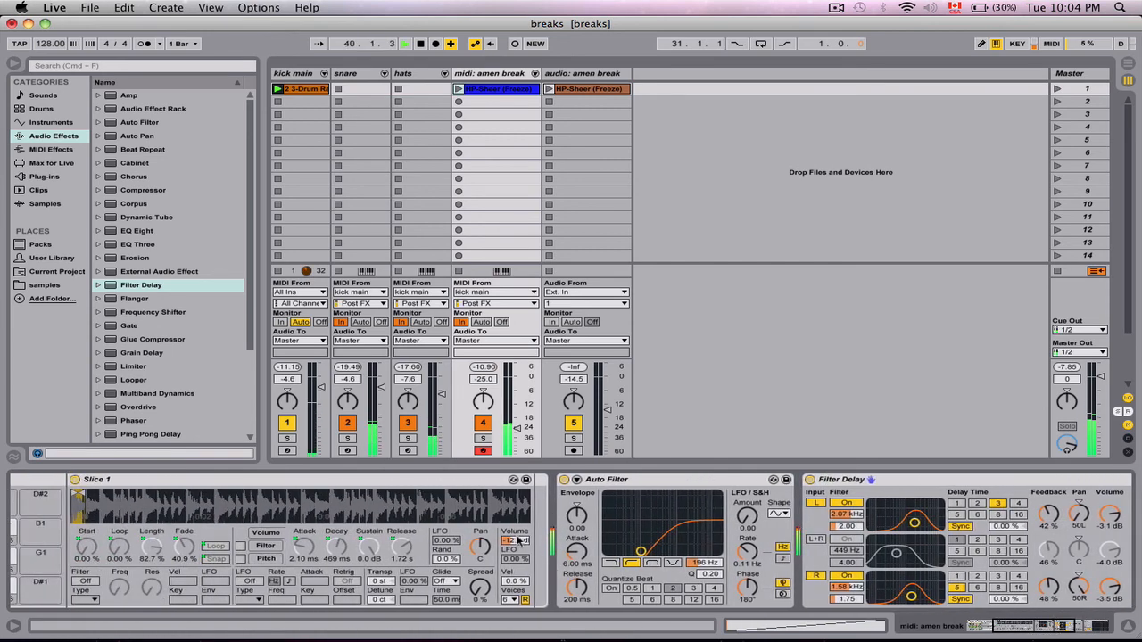
left_click_drag(518, 540, 518, 563)
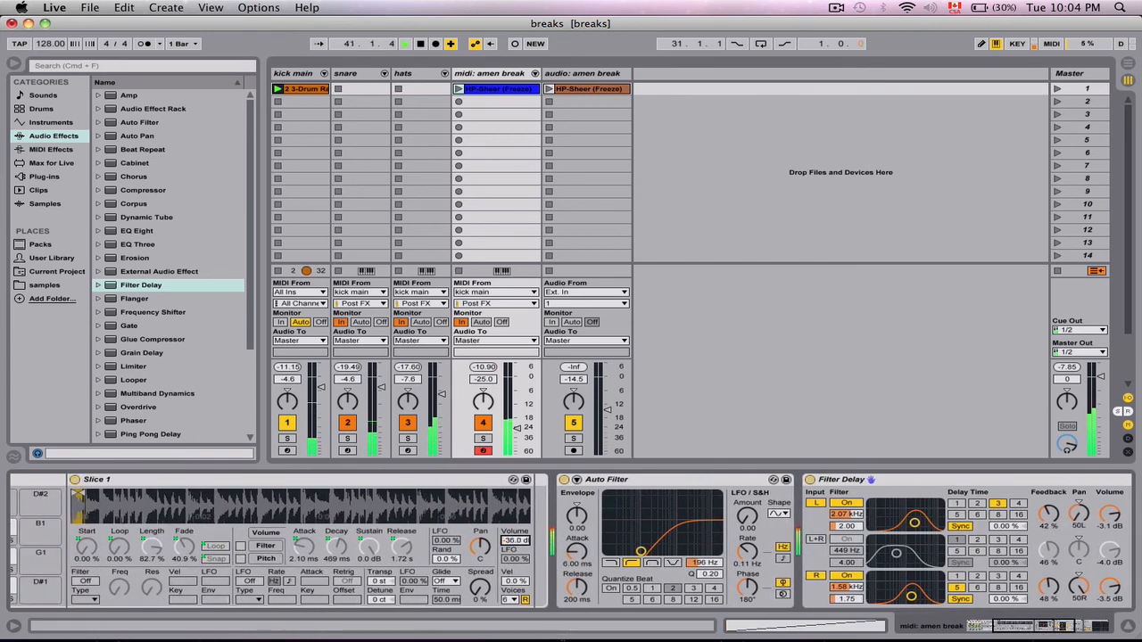
Insert a Utility between the sliced rack and the Auto Filter and set its gain to -17.8 dB
left_click(981, 630)
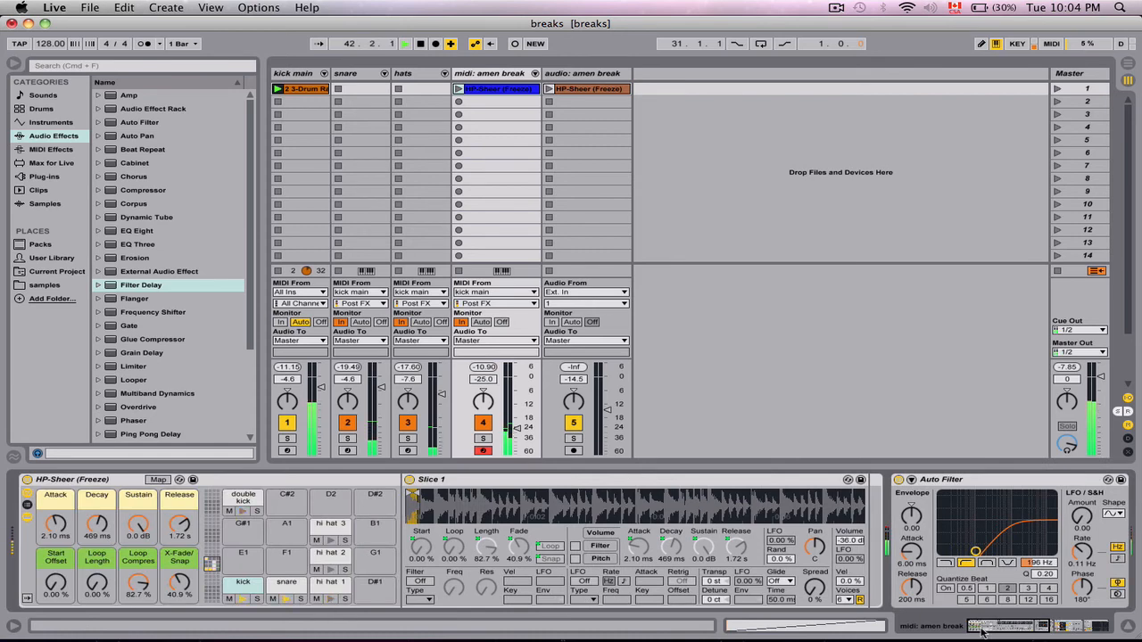
left_click_drag(982, 630, 1017, 630)
scroll(169, 427, "down", 3)
left_click(138, 410)
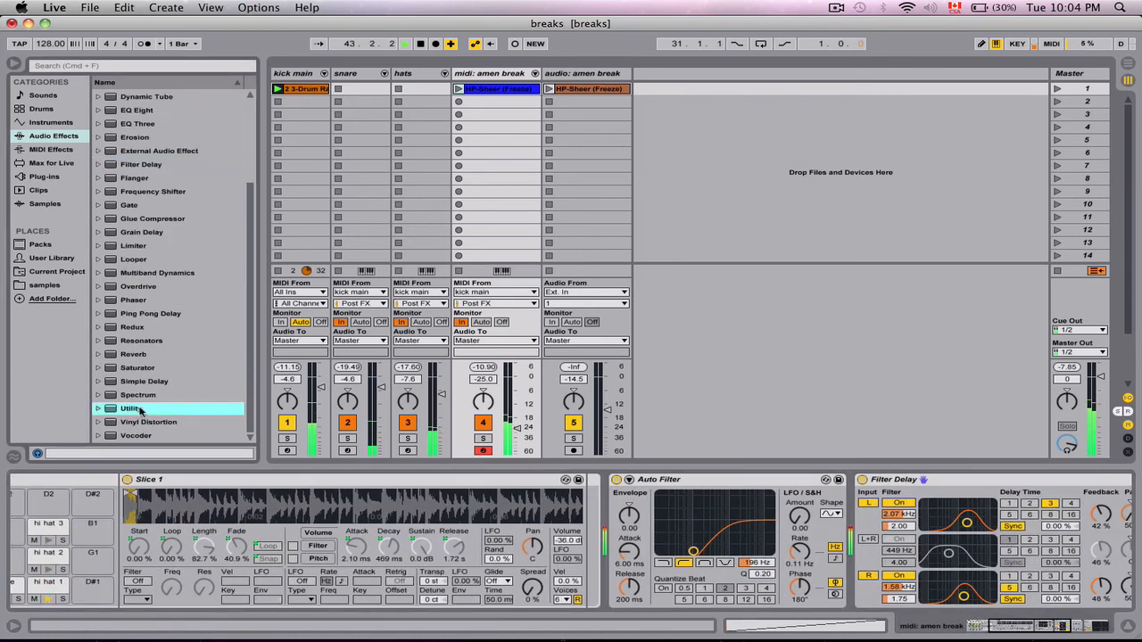
left_click_drag(138, 409, 646, 526)
Raise the midi: amen break track's volume to -5.8 dB while the mix plays
left_click_drag(517, 428, 522, 398)
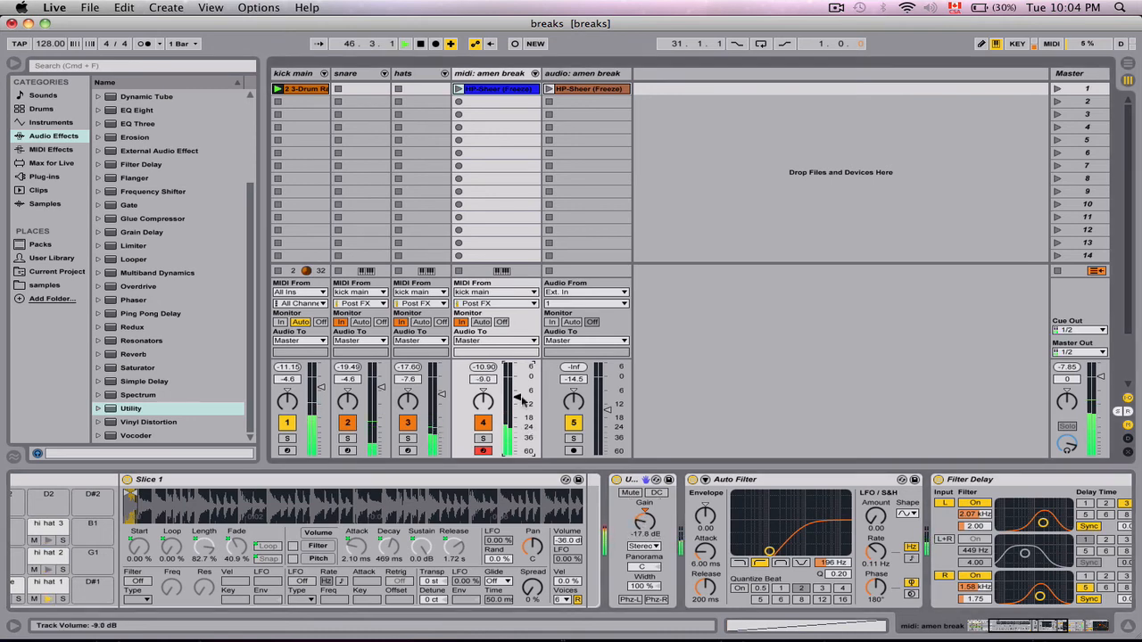
left_click_drag(1030, 624, 1074, 630)
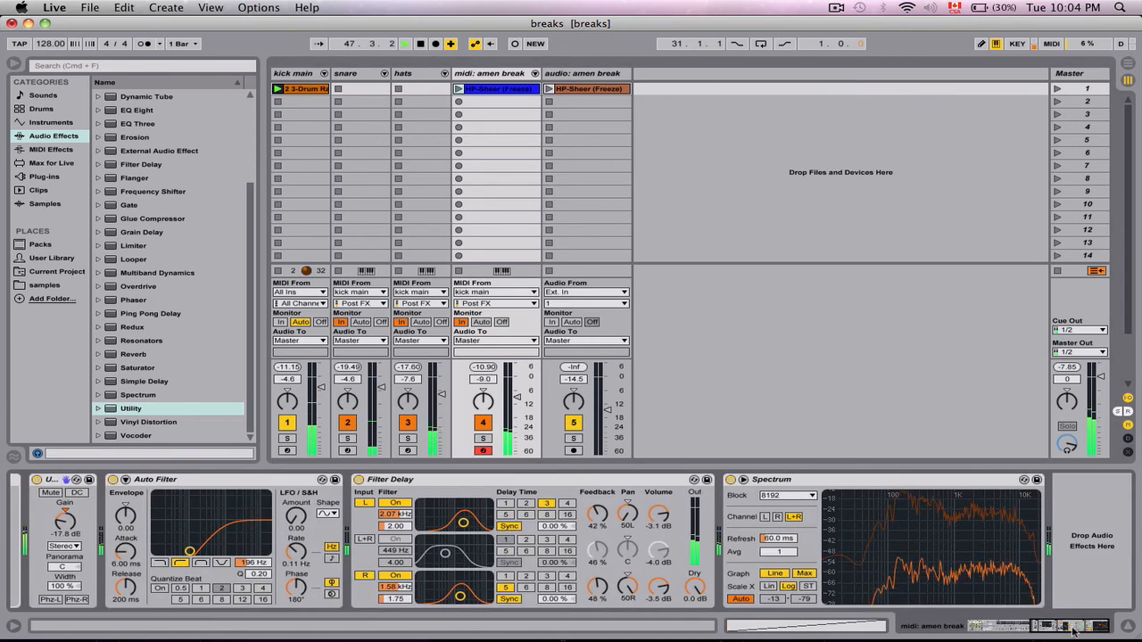
left_click_drag(517, 396, 516, 391)
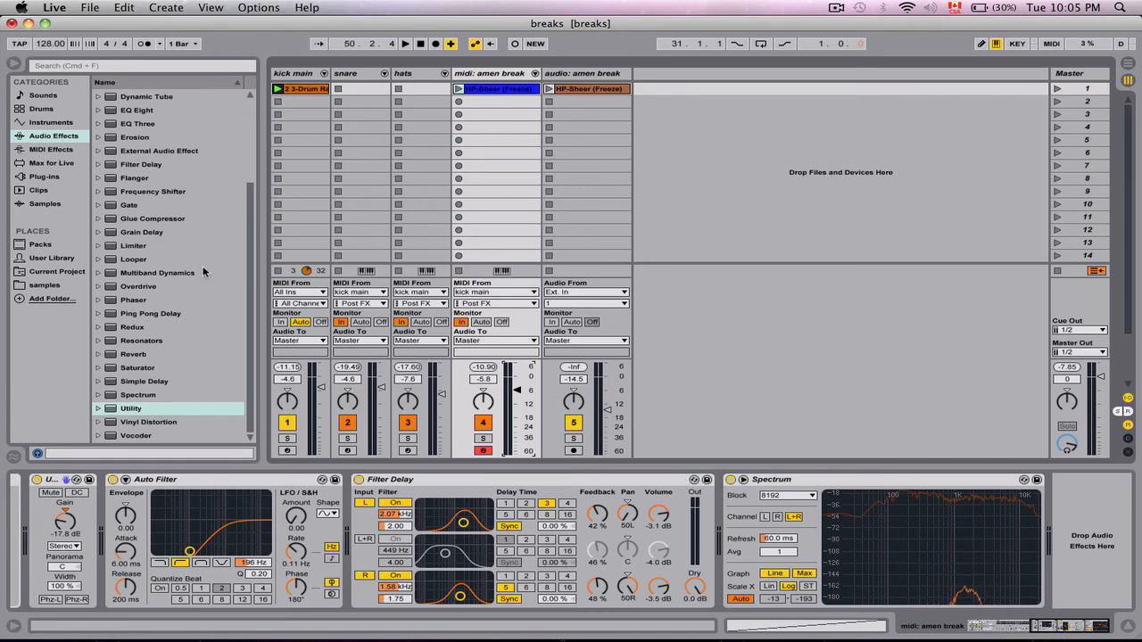
Insert a Redux between the Auto Filter and the Filter Delay on the midi: amen break track
scroll(187, 299, "up", 2)
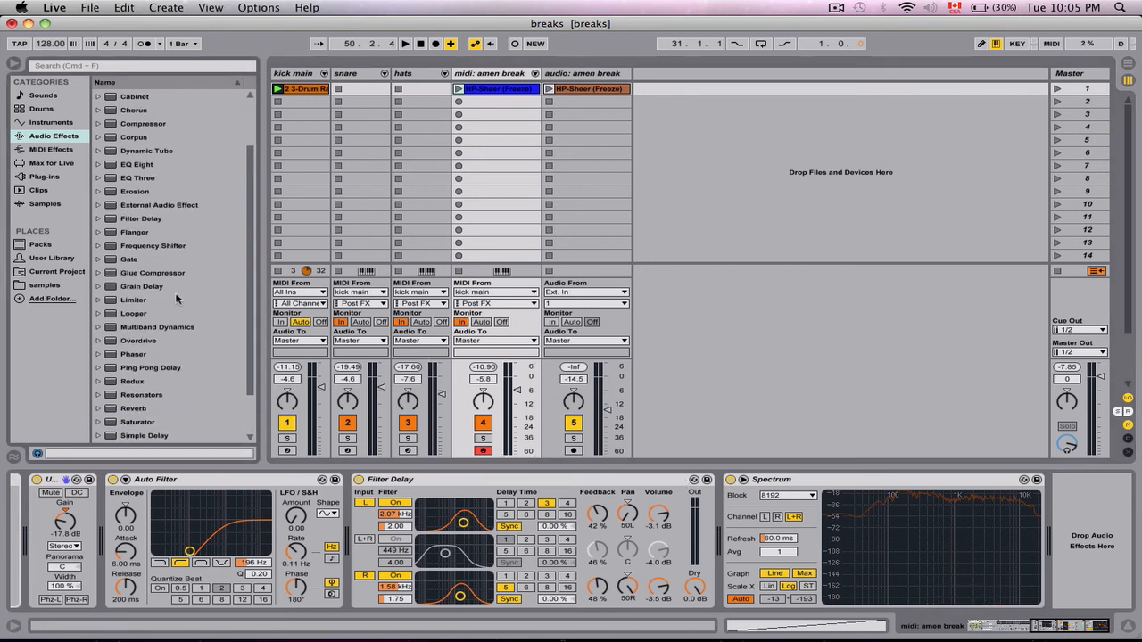
scroll(155, 250, "up", 2)
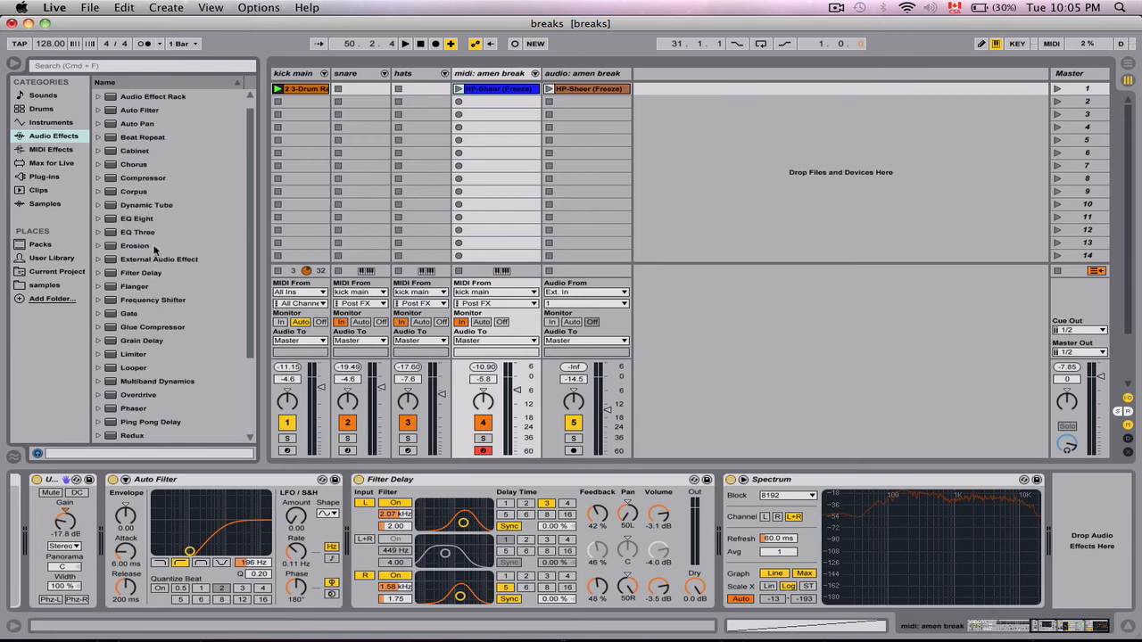
scroll(155, 255, "down", 4)
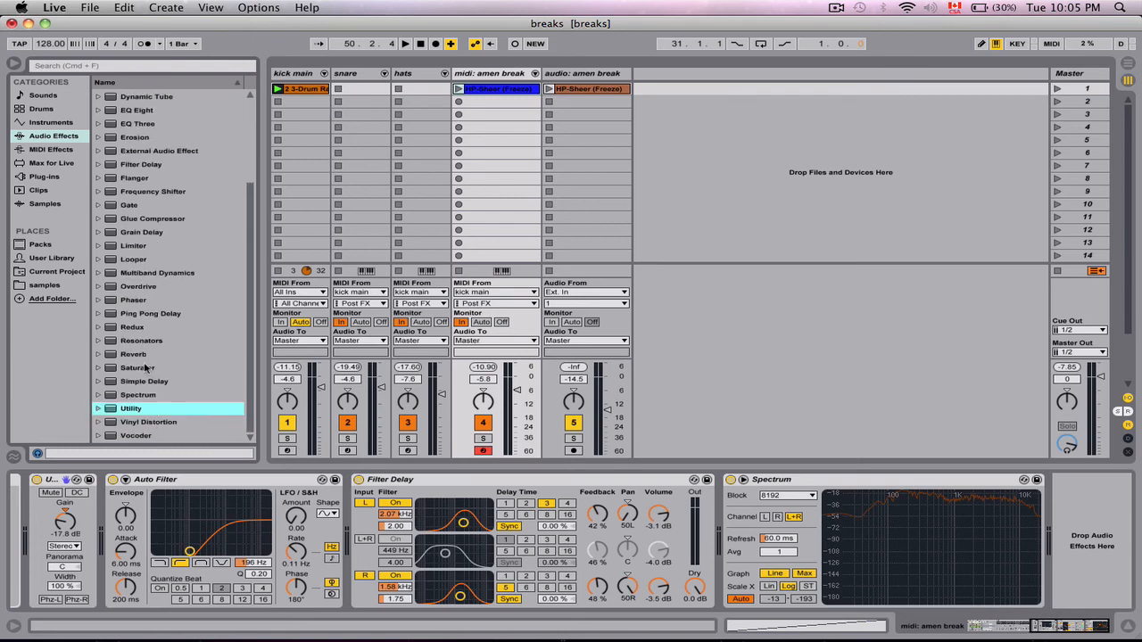
left_click_drag(136, 330, 350, 502)
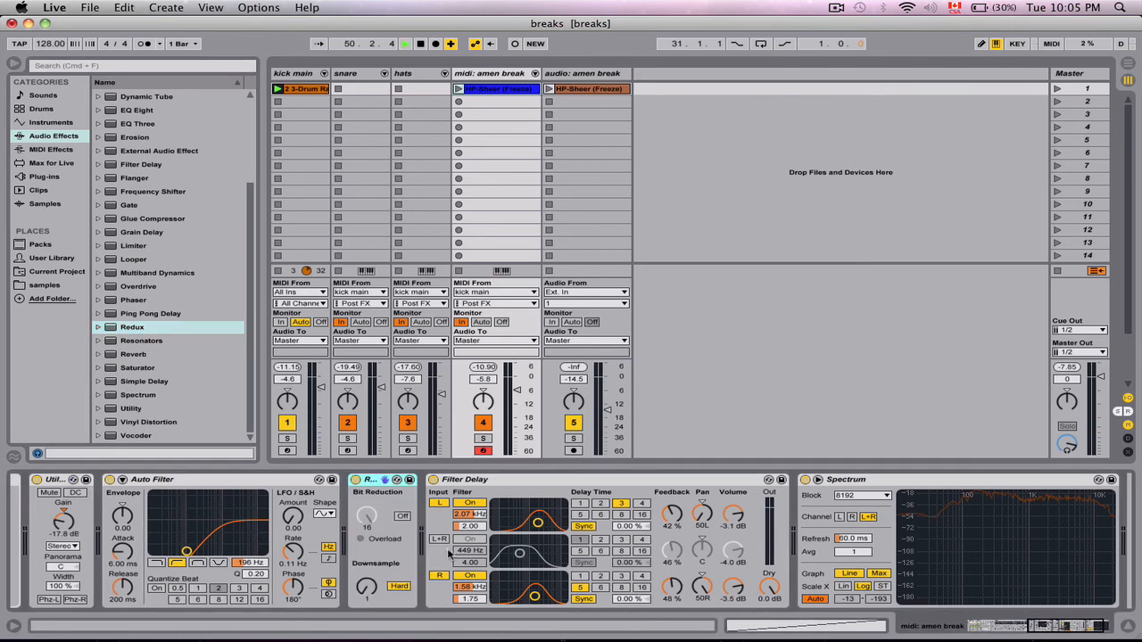
Turn on the Redux bit reduction at 7 and set downsampling to Soft at about 13.1 during playback
key("space")
left_click_drag(369, 591, 369, 568)
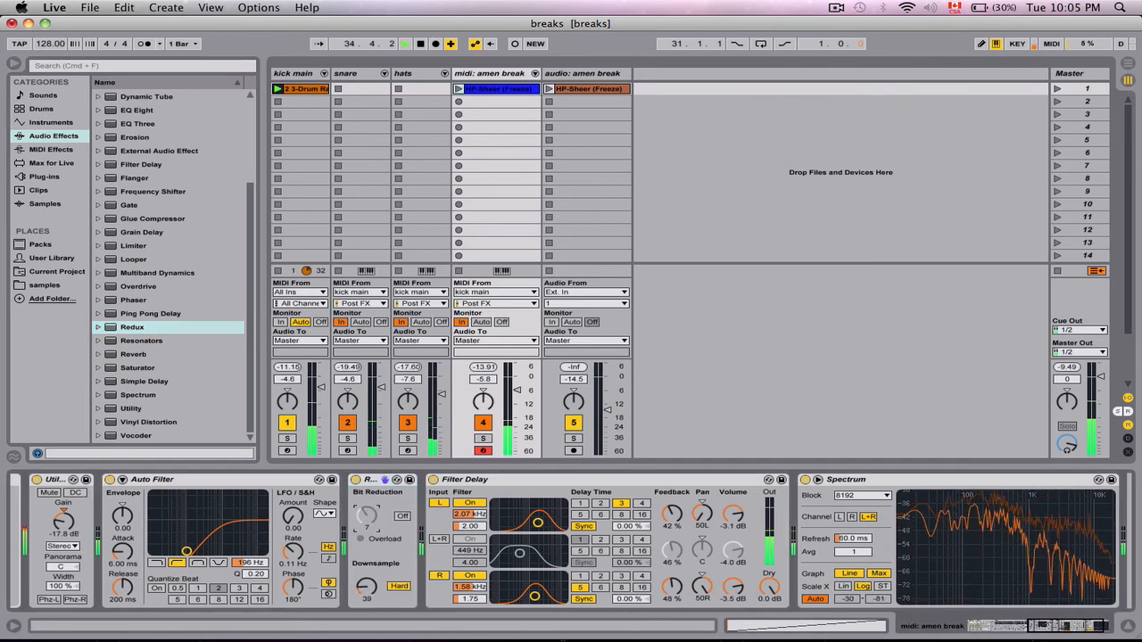
left_click(402, 517)
left_click(399, 587)
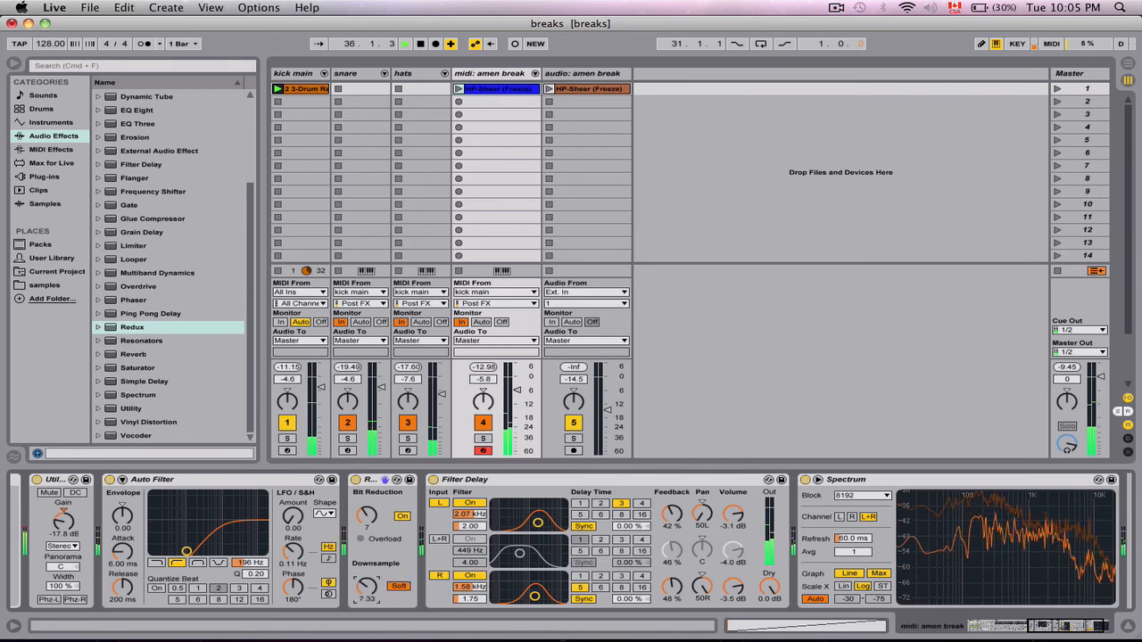
key("space")
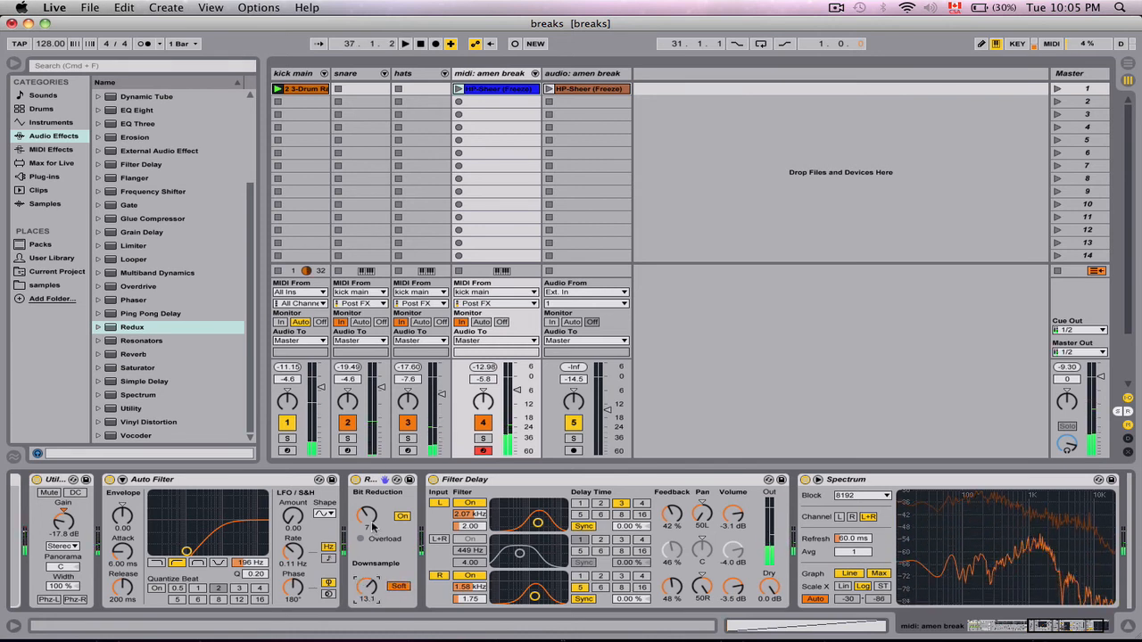